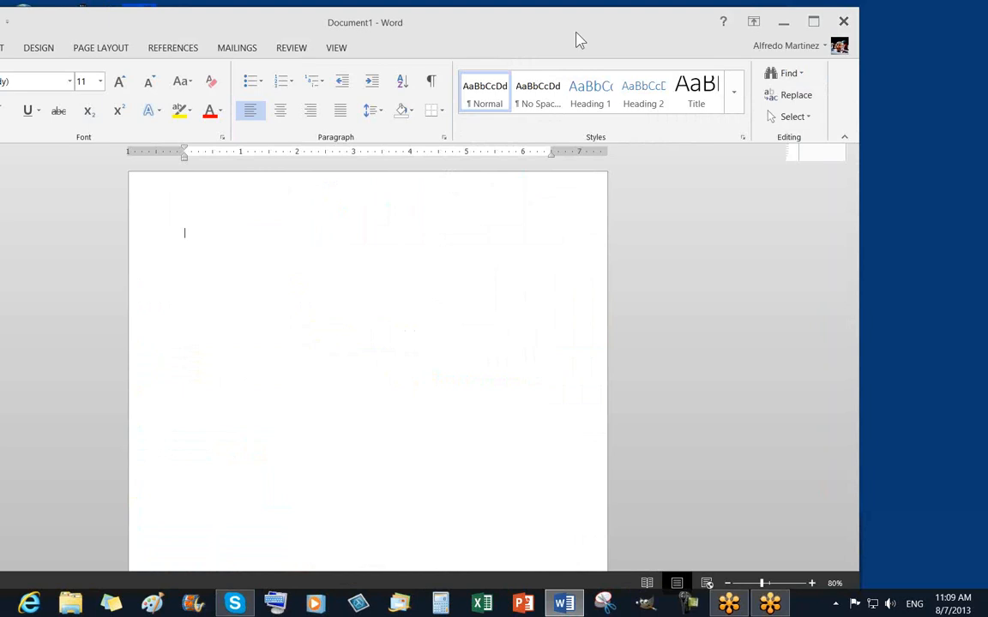
# Snap the blank Word window to the left side of the screen and widen it.
pyautogui.moveTo(579, 39); pyautogui.dragTo(336, 5)
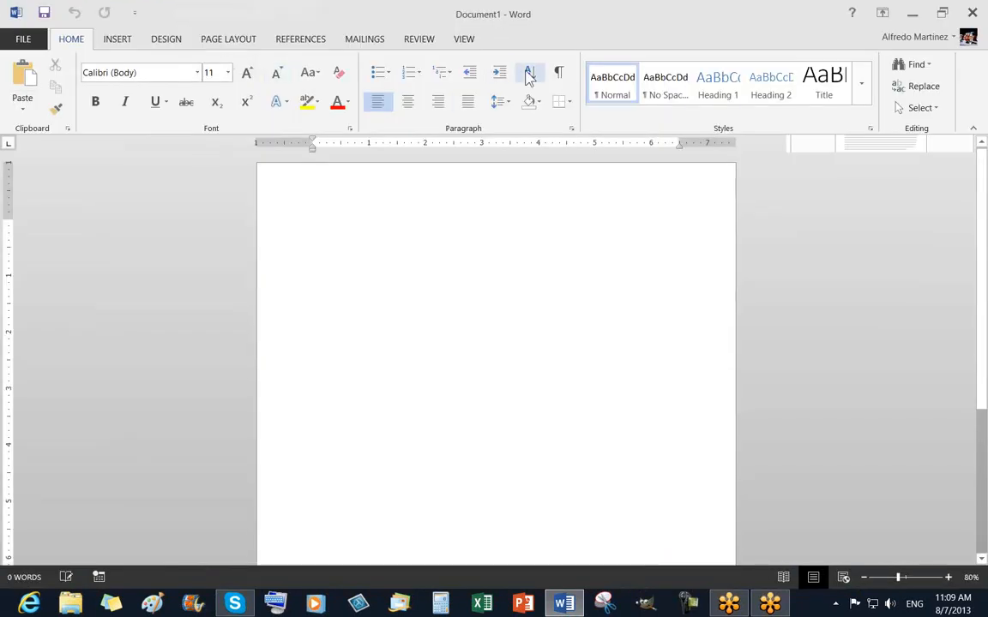
pyautogui.press('super+Left')
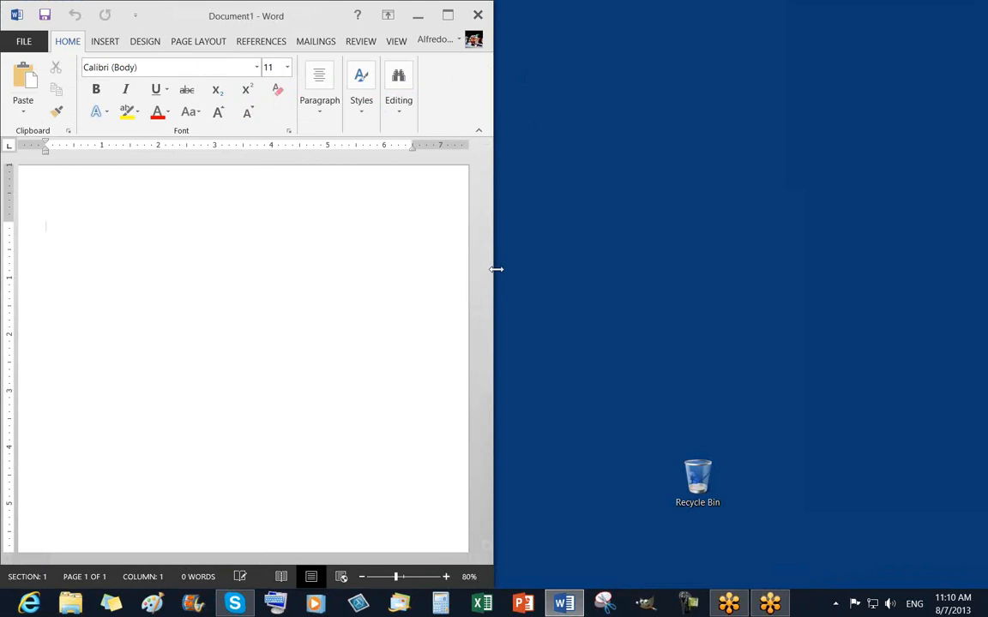
pyautogui.moveTo(494, 266); pyautogui.dragTo(584, 266)
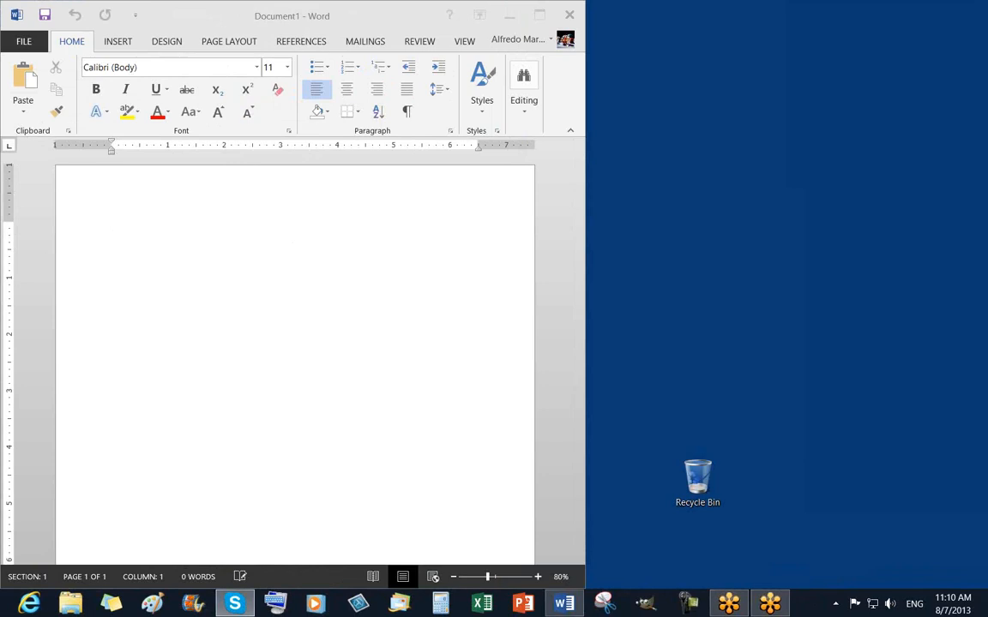
# Keep the page in portrait orientation and check the current font name.
pyautogui.click(260, 259)
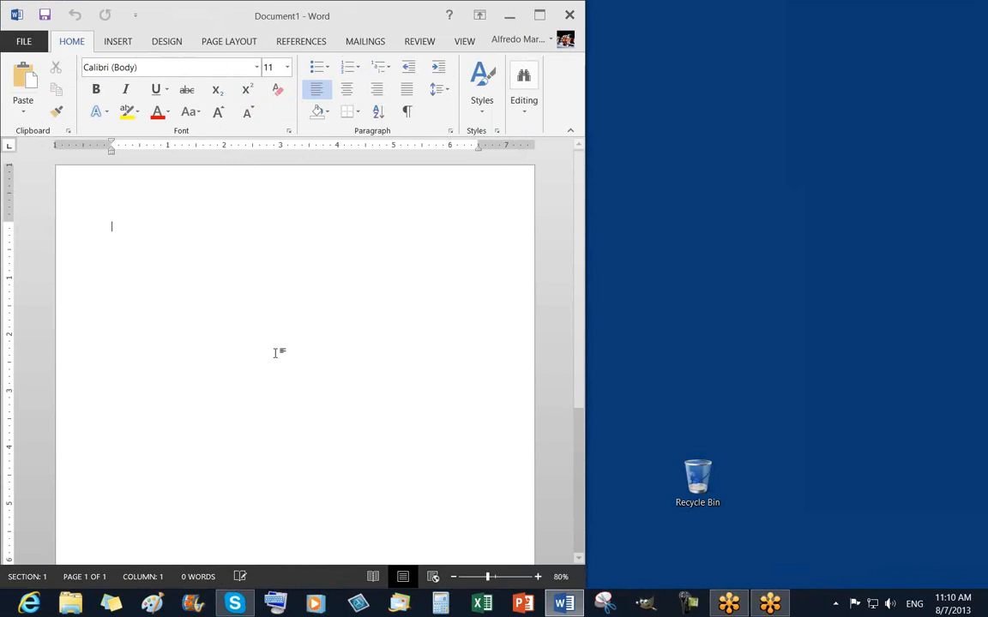
pyautogui.click(167, 45)
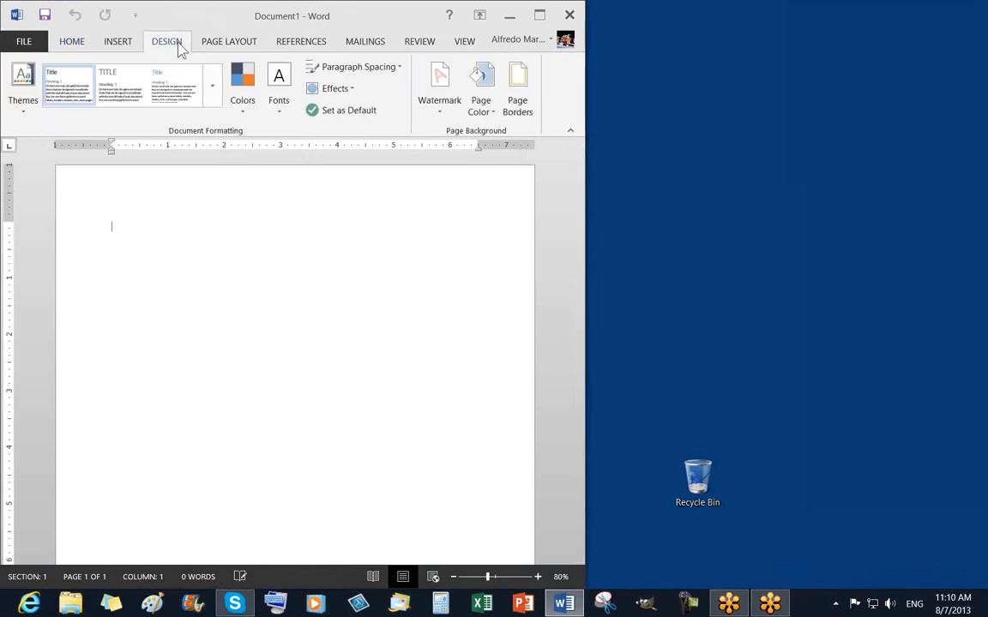
pyautogui.click(231, 44)
pyautogui.click(108, 69)
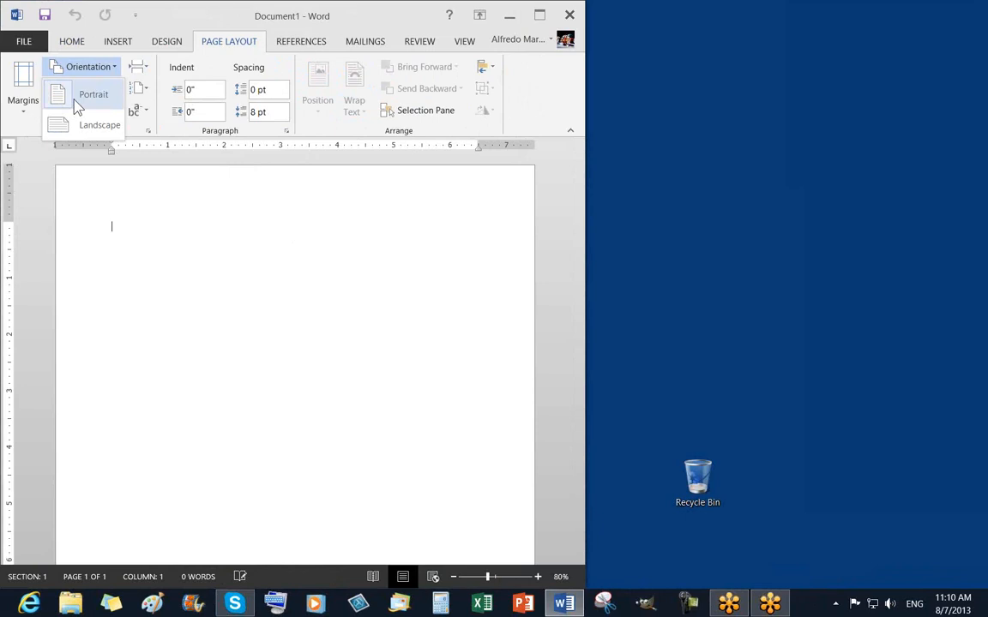
pyautogui.click(77, 104)
pyautogui.click(73, 41)
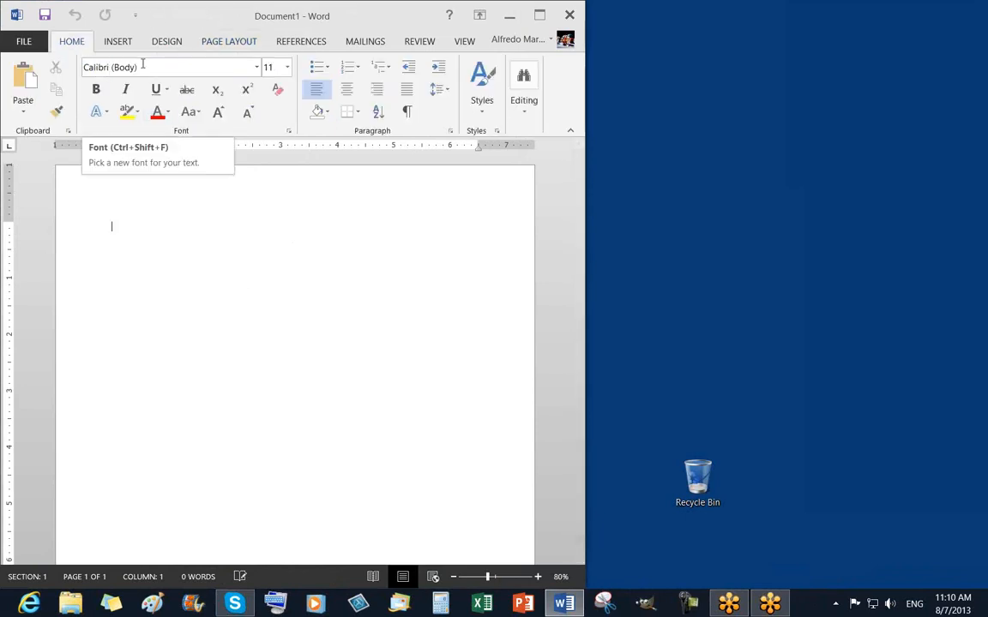
pyautogui.click(142, 66)
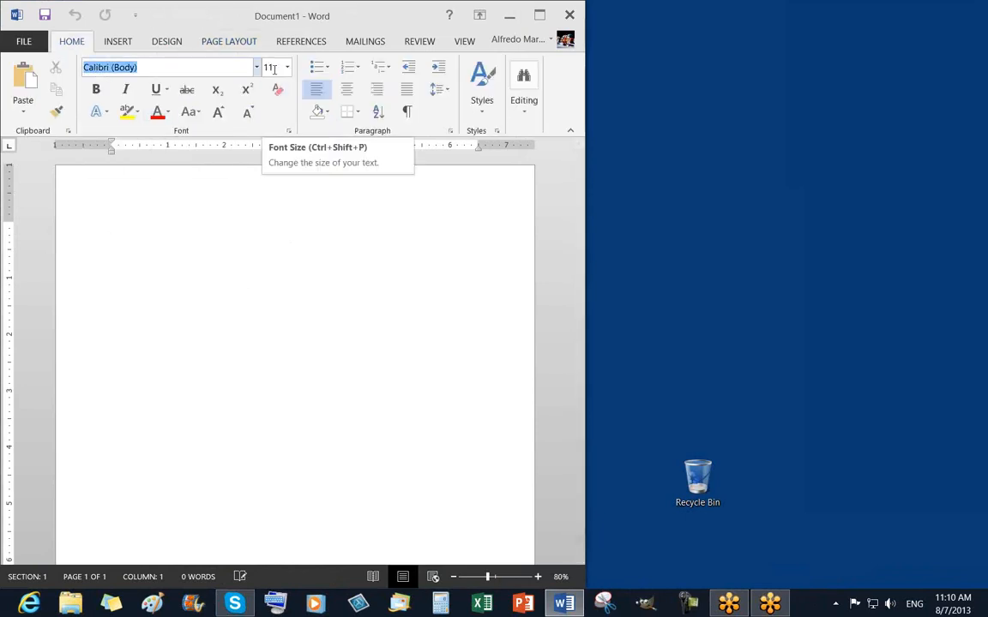
pyautogui.click(196, 344)
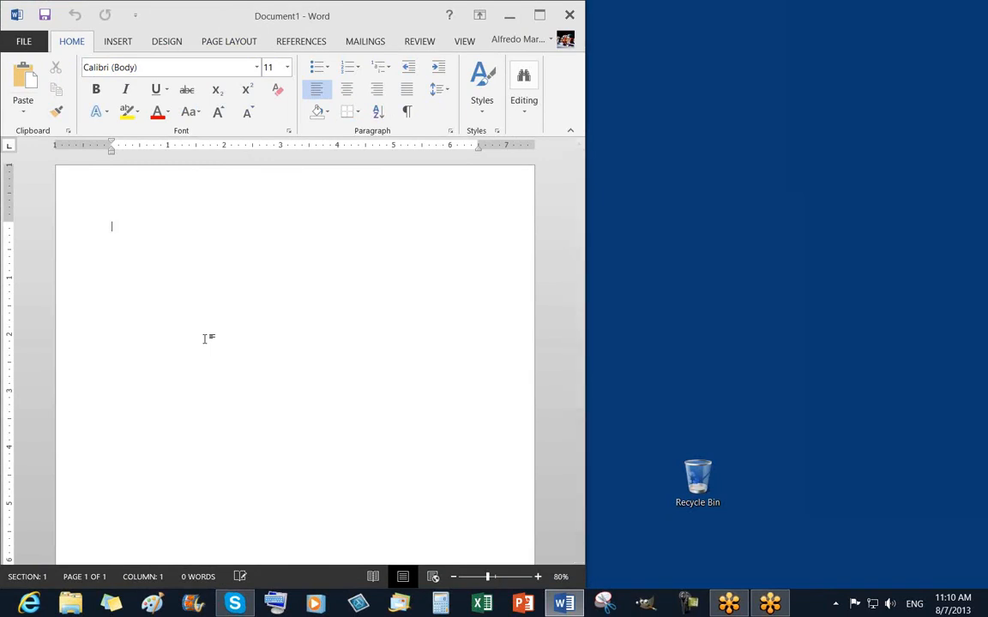
# Display the Page Layout margin presets, from Normal 1" to Custom Margins.
pyautogui.click(173, 45)
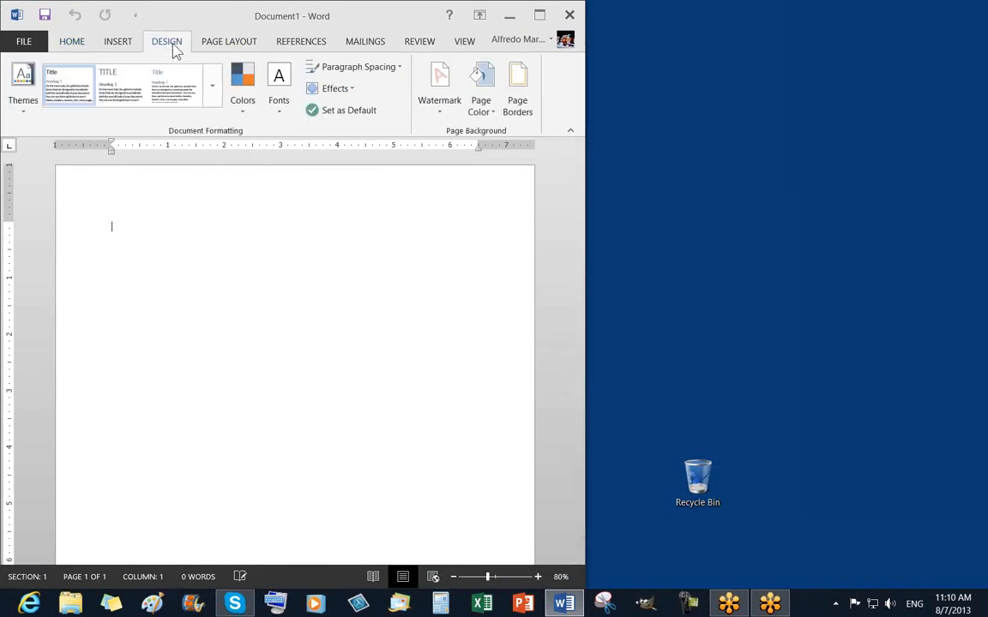
pyautogui.click(233, 47)
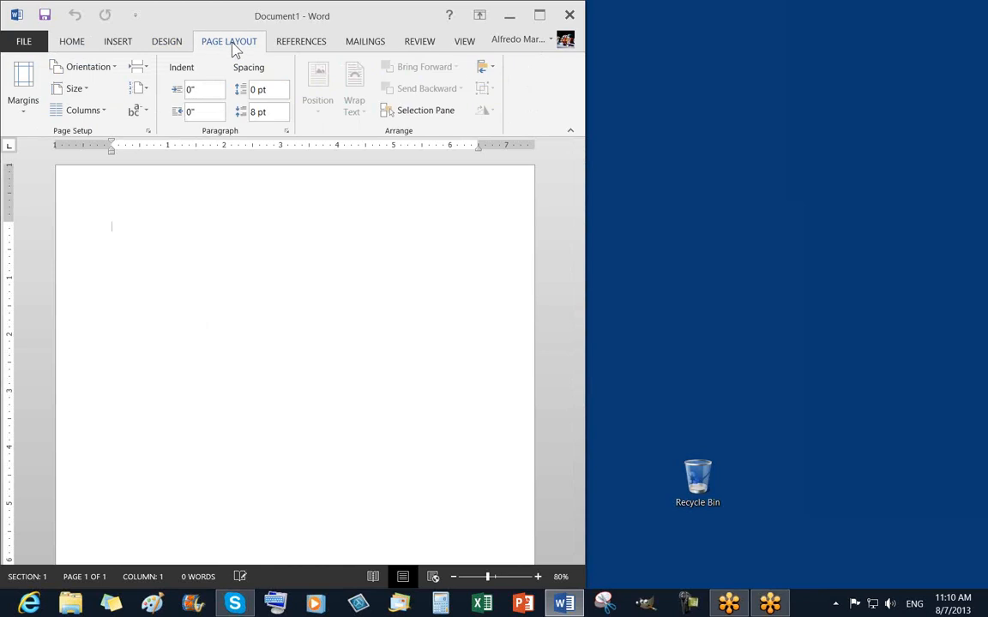
pyautogui.click(26, 112)
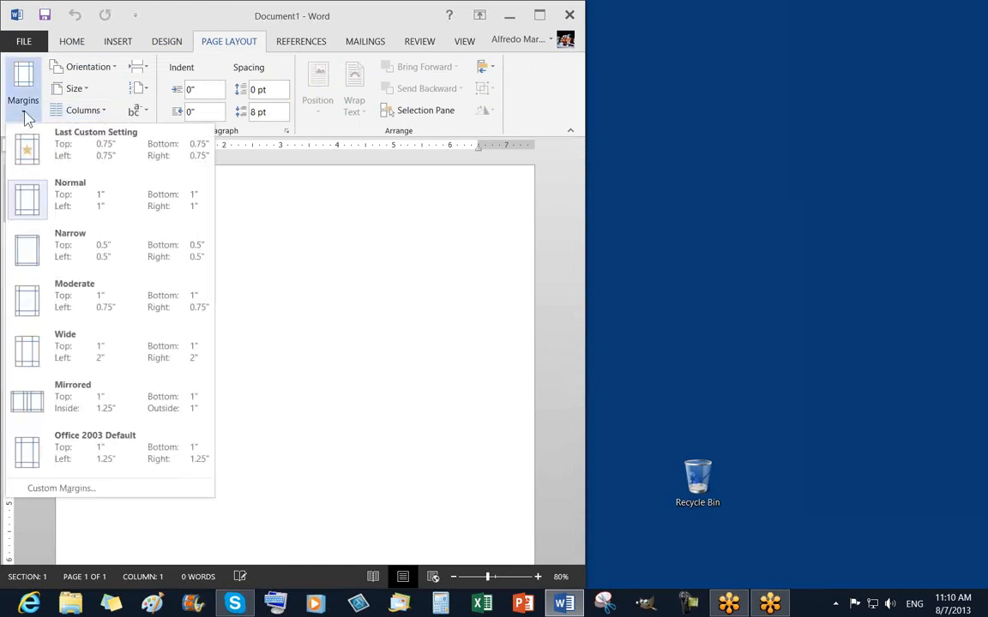
# Open Custom Margins and check the Letter paper size of 8.5" × 11".
pyautogui.click(61, 489)
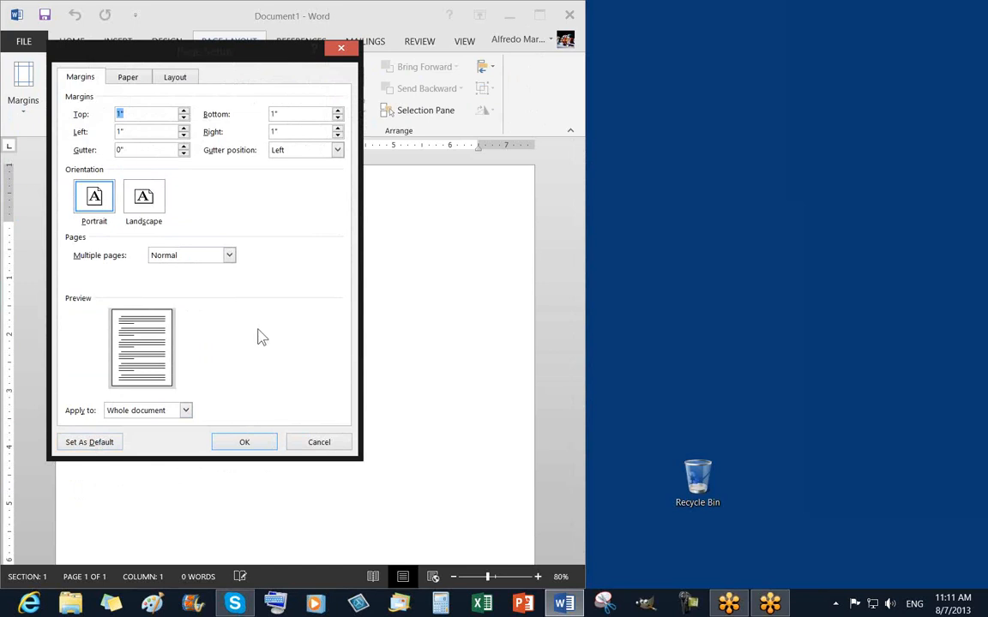
pyautogui.click(83, 81)
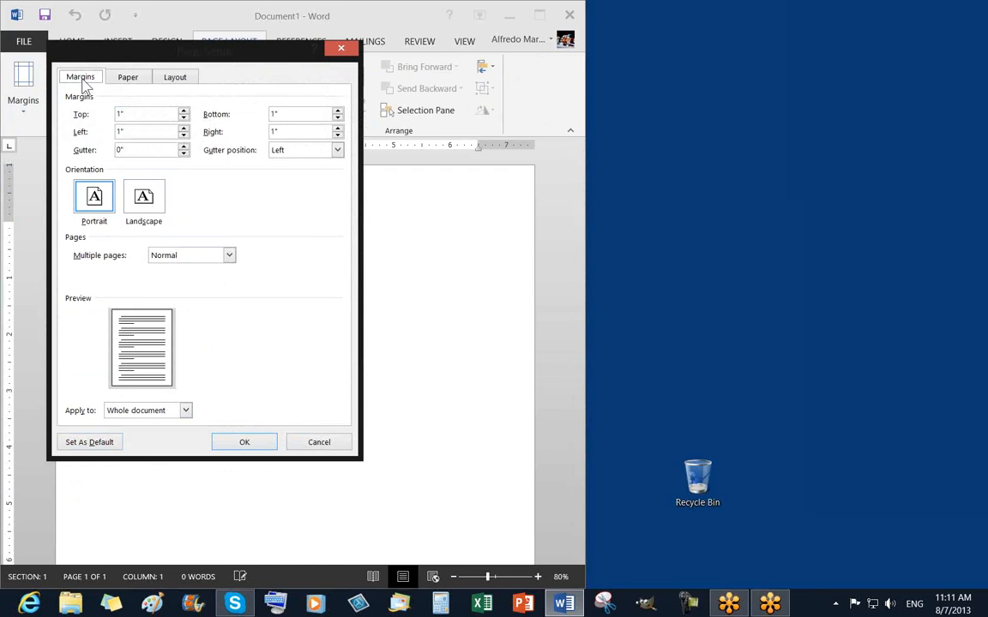
pyautogui.click(127, 79)
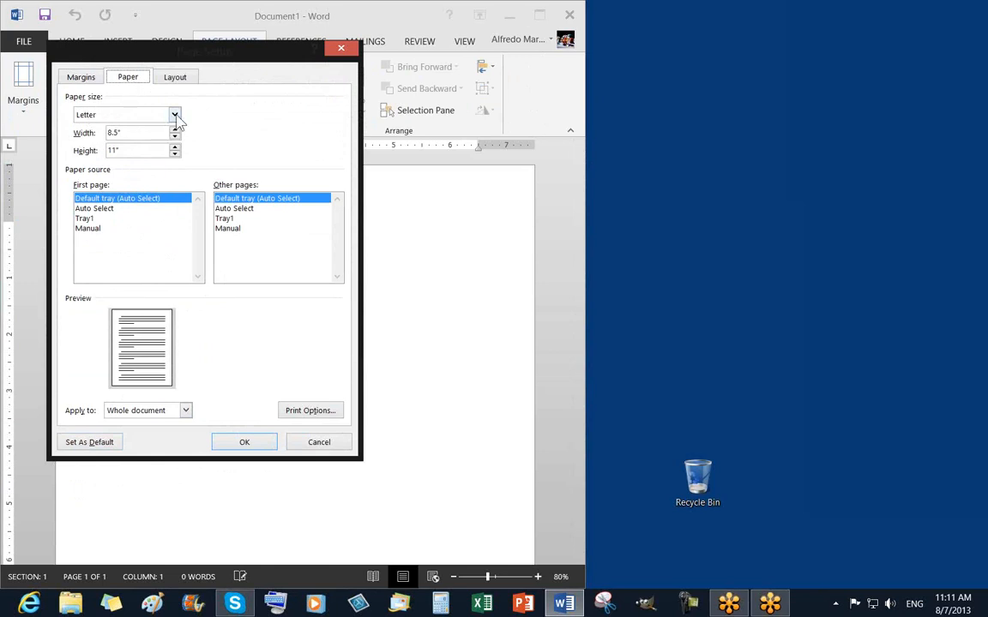
pyautogui.click(136, 132)
pyautogui.click(137, 150)
pyautogui.click(174, 82)
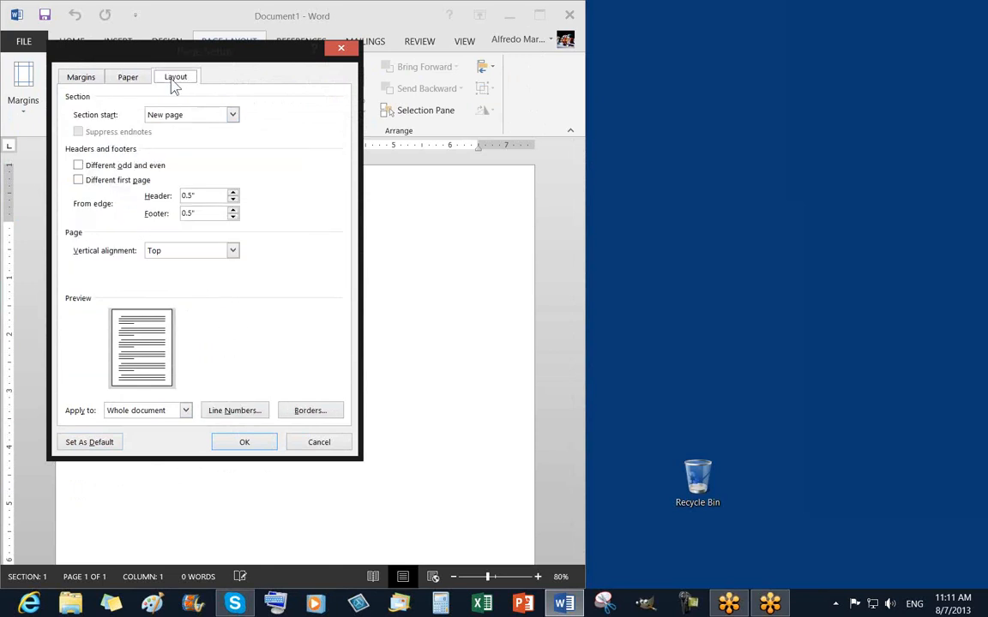
pyautogui.click(126, 77)
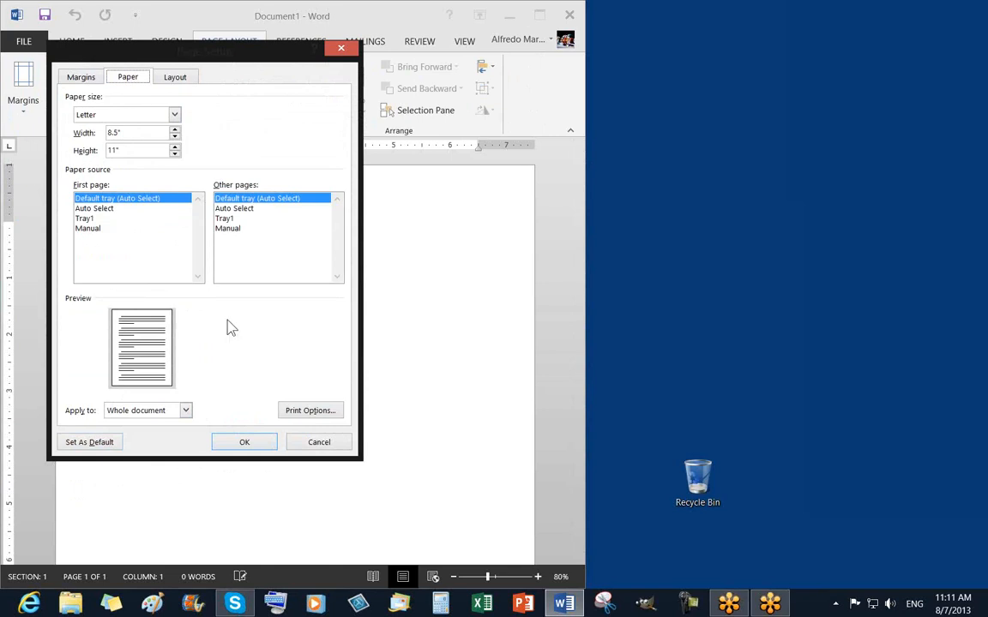
# Leave multiple pages on Normal and close Page Setup without changes.
pyautogui.click(74, 78)
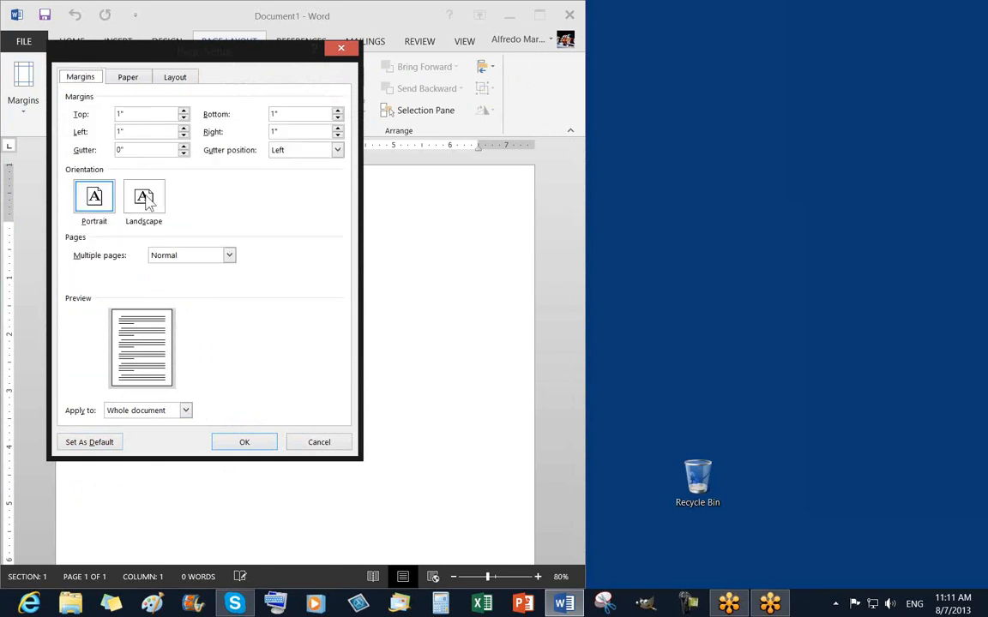
pyautogui.click(229, 256)
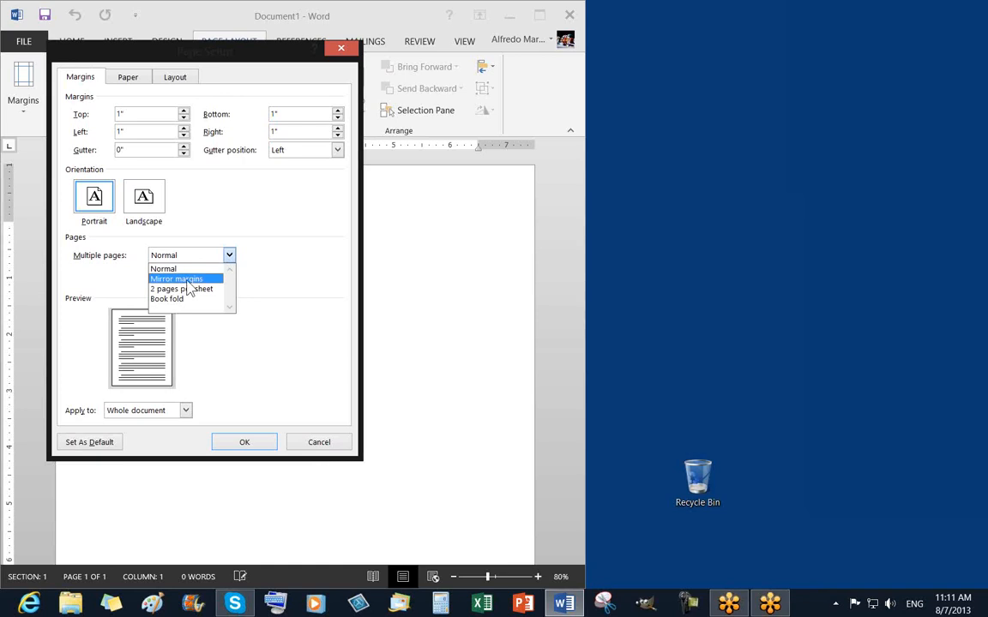
pyautogui.click(295, 285)
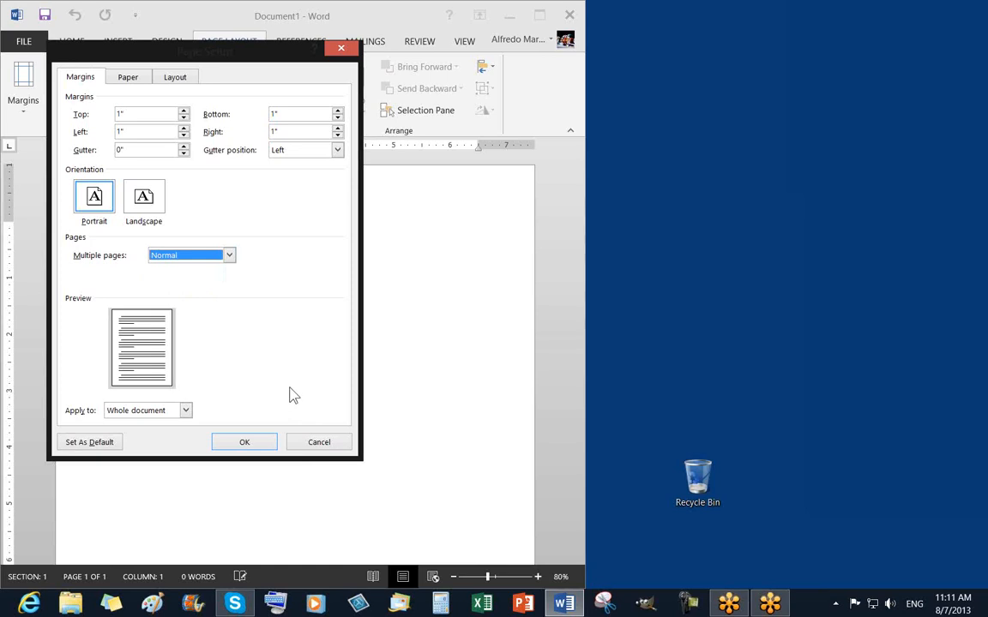
pyautogui.click(124, 79)
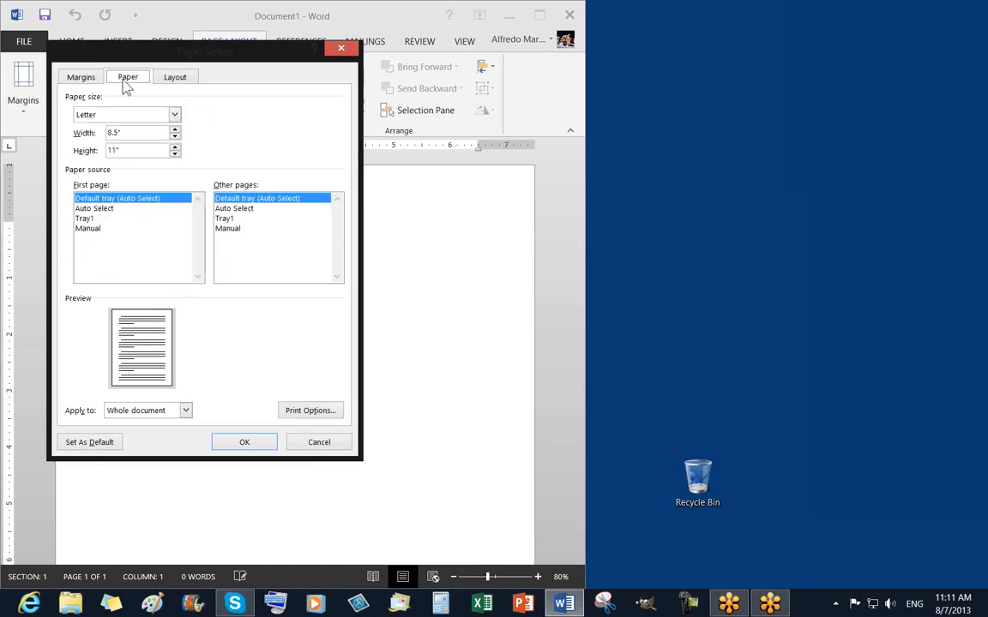
pyautogui.click(170, 78)
pyautogui.click(82, 78)
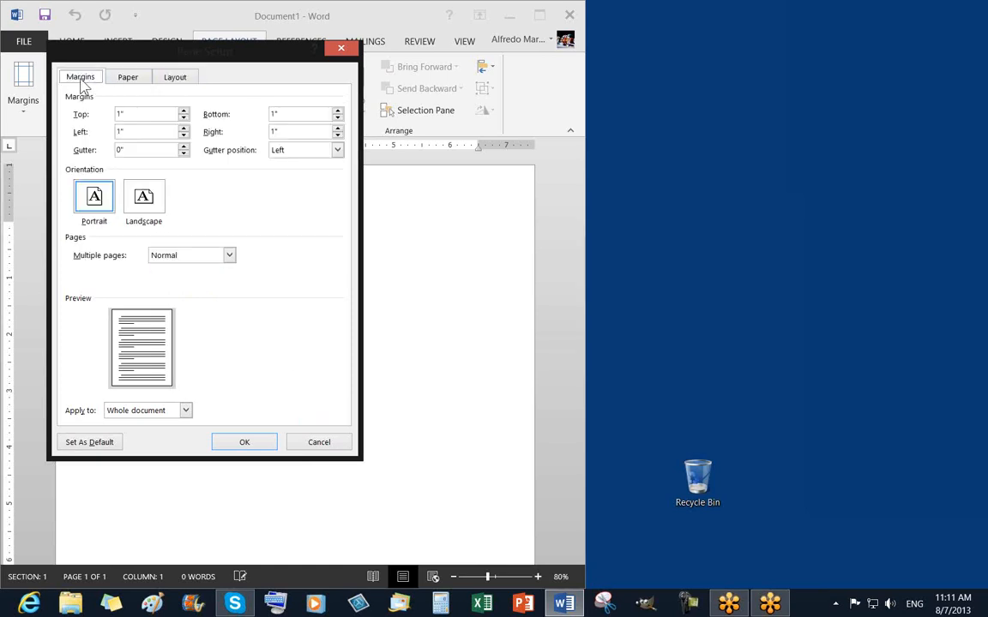
pyautogui.click(340, 51)
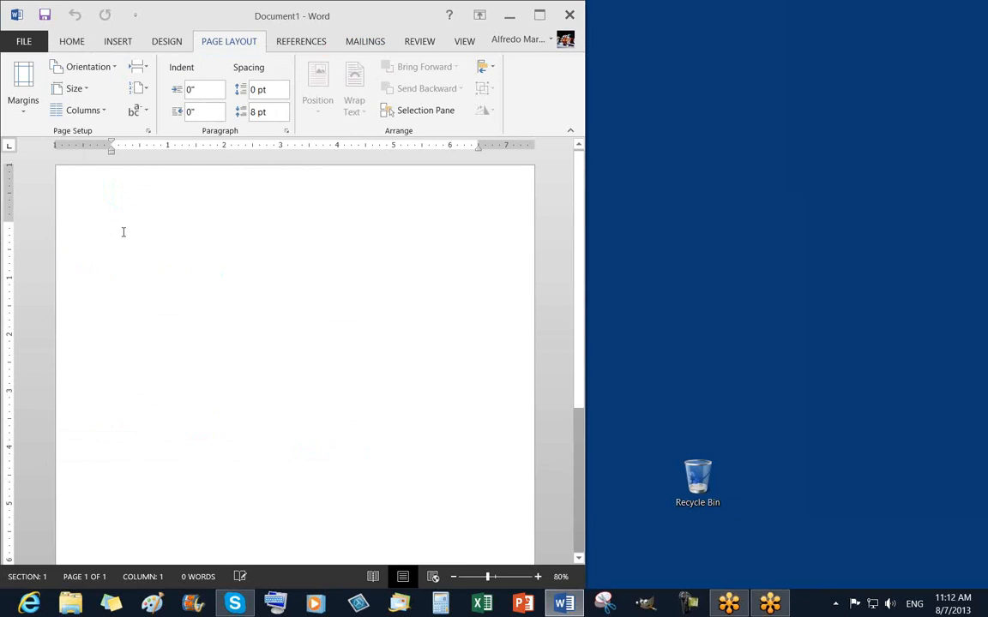
# Zoom to 120% and type the contact's name, phone number and 'Home' on the first line.
pyautogui.click(538, 576)
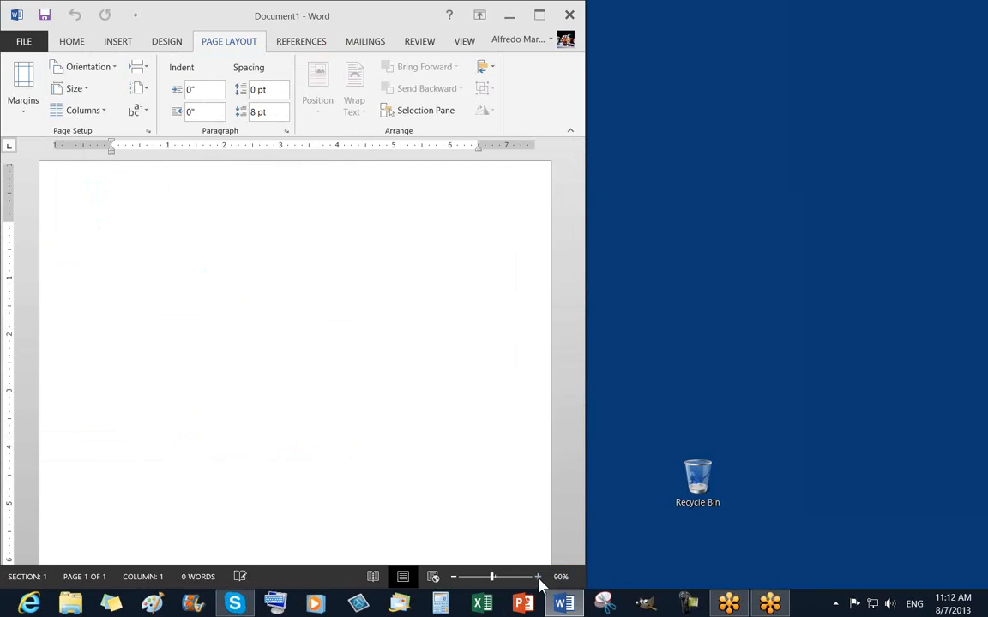
pyautogui.click(538, 576)
pyautogui.click(538, 576)
pyautogui.click(533, 576)
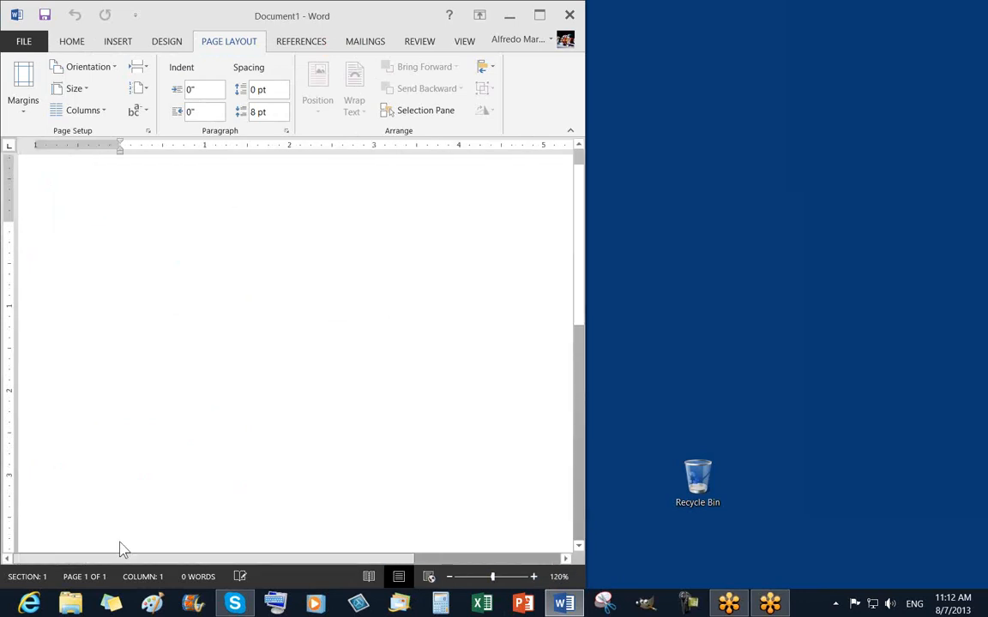
pyautogui.scroll(1, 225, 466)
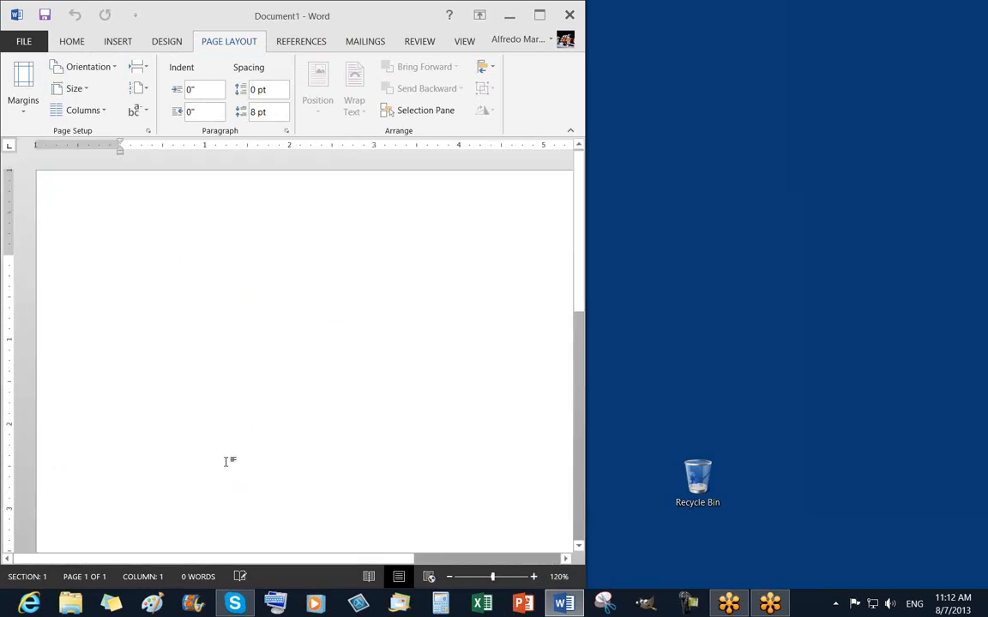
pyautogui.write('A')
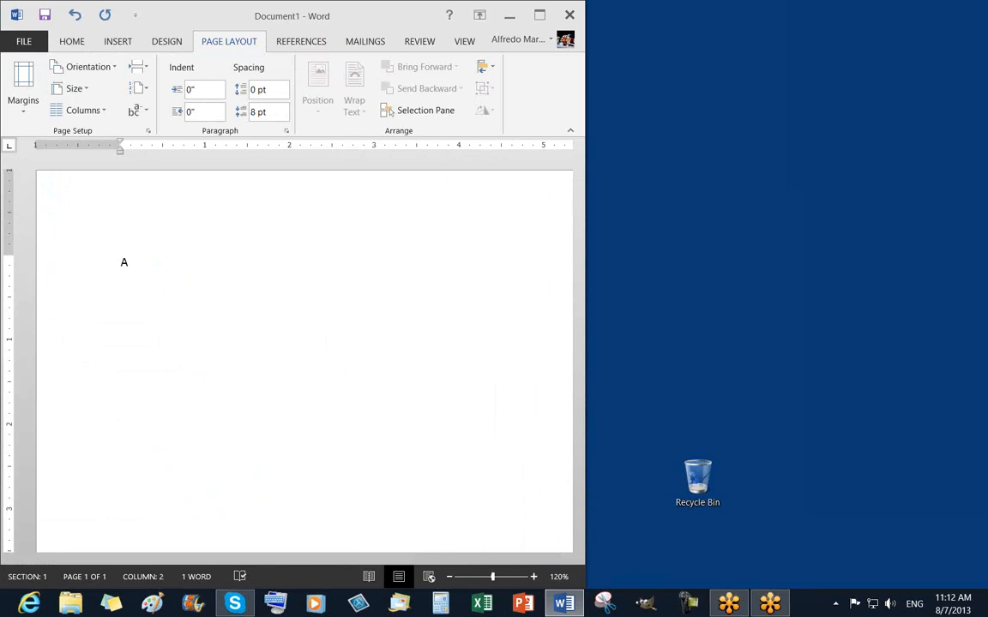
pyautogui.press('BackSpace')
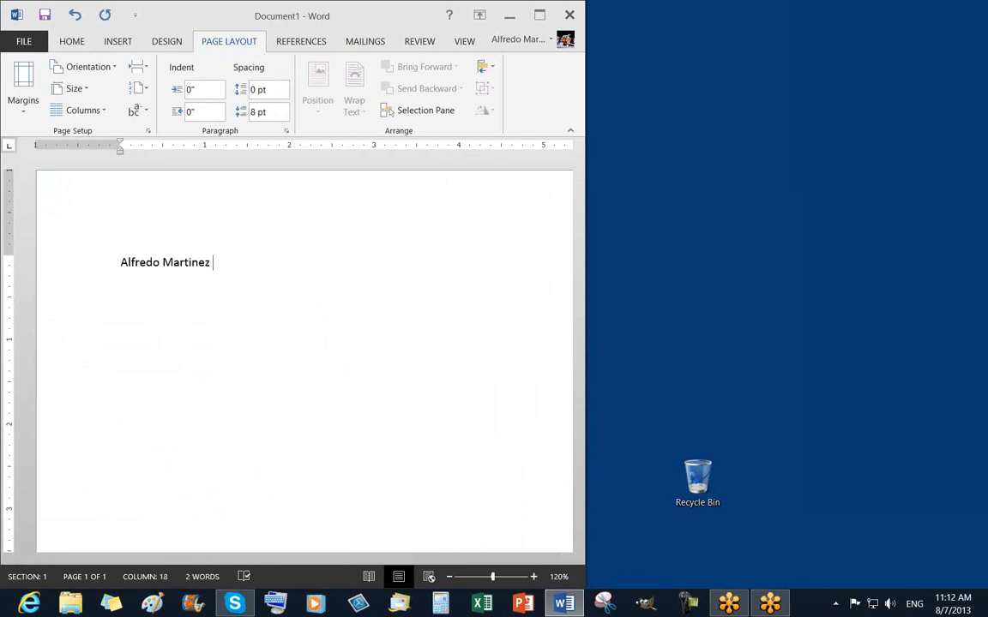
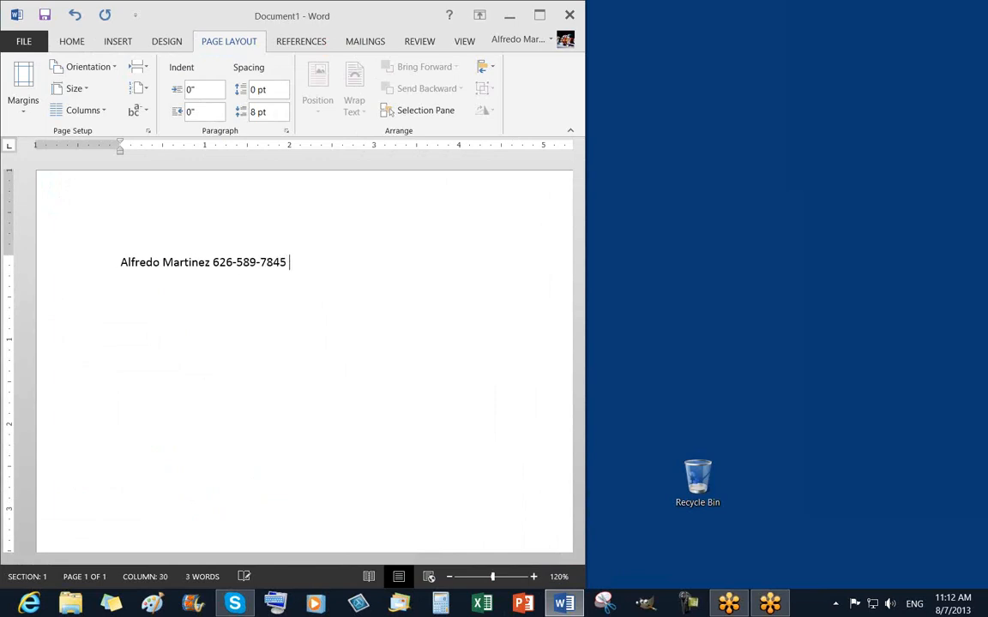
pyautogui.write(' Home')
# Insert blank lines above the contact line and begin the title 'Working with TAB'.
pyautogui.press('Return')
pyautogui.press('Up')
pyautogui.press('Up')
pyautogui.press('Return')
pyautogui.press('Return')
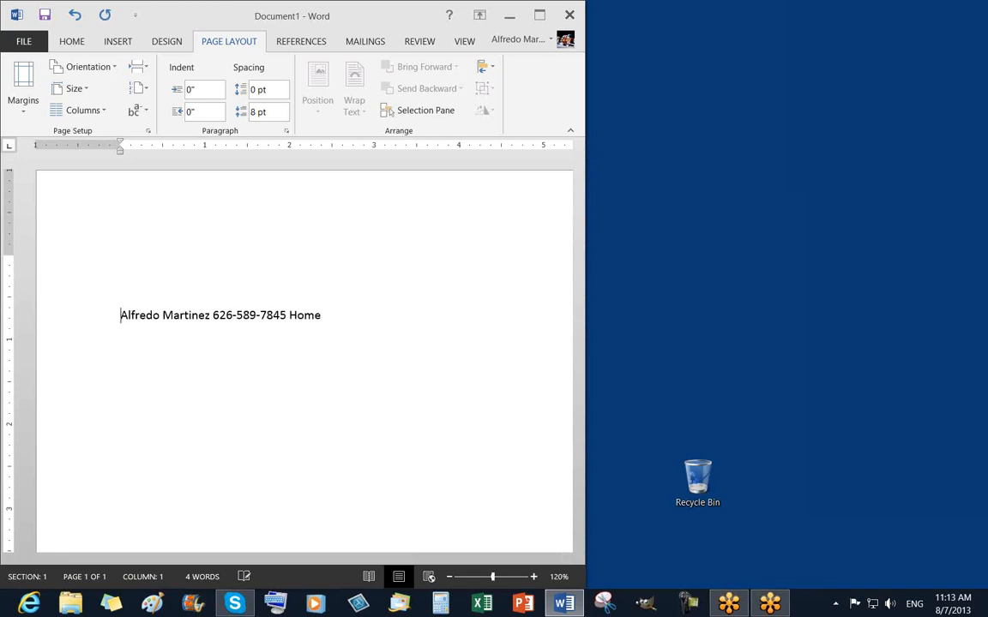
pyautogui.press('Up')
pyautogui.press('Up')
pyautogui.write('Working with T')
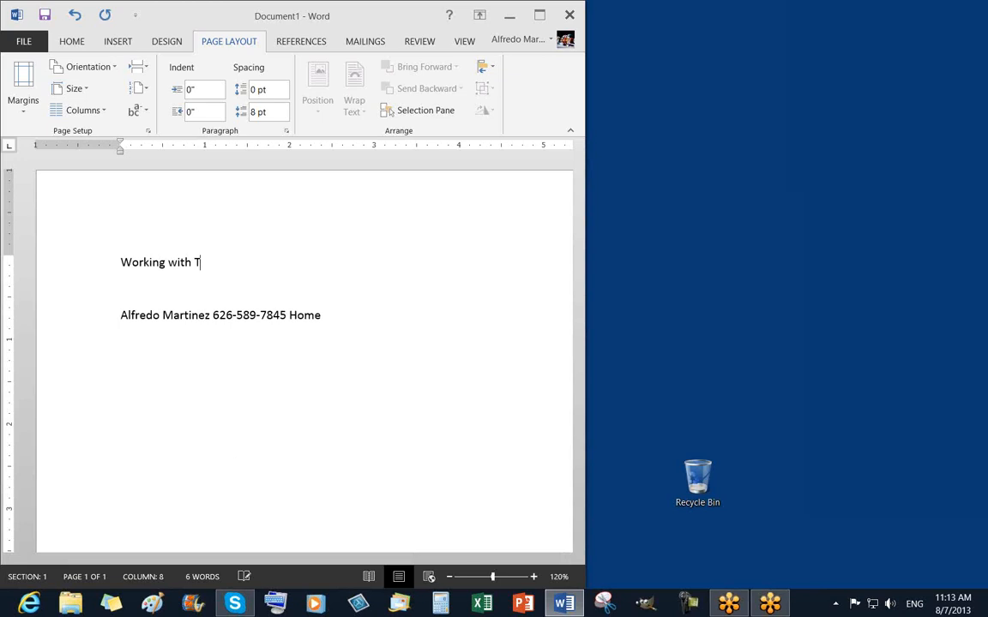
pyautogui.write('ABS')
# Center the title with Ctrl+E, trying left and right alignment before settling on centered.
pyautogui.hotkey('ctrl', 'e')
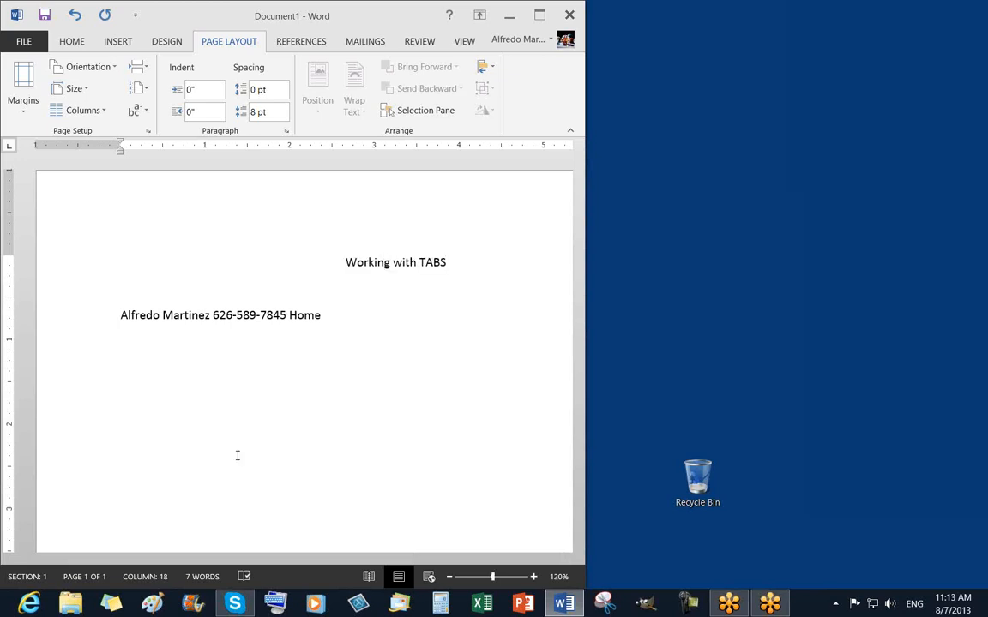
pyautogui.click(118, 315)
pyautogui.click(346, 263)
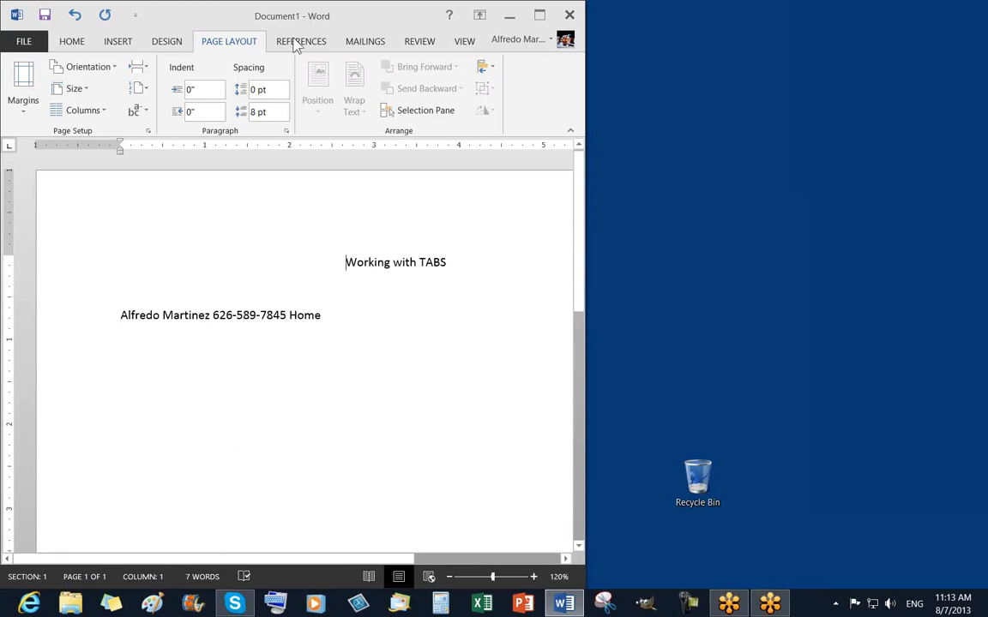
pyautogui.click(73, 44)
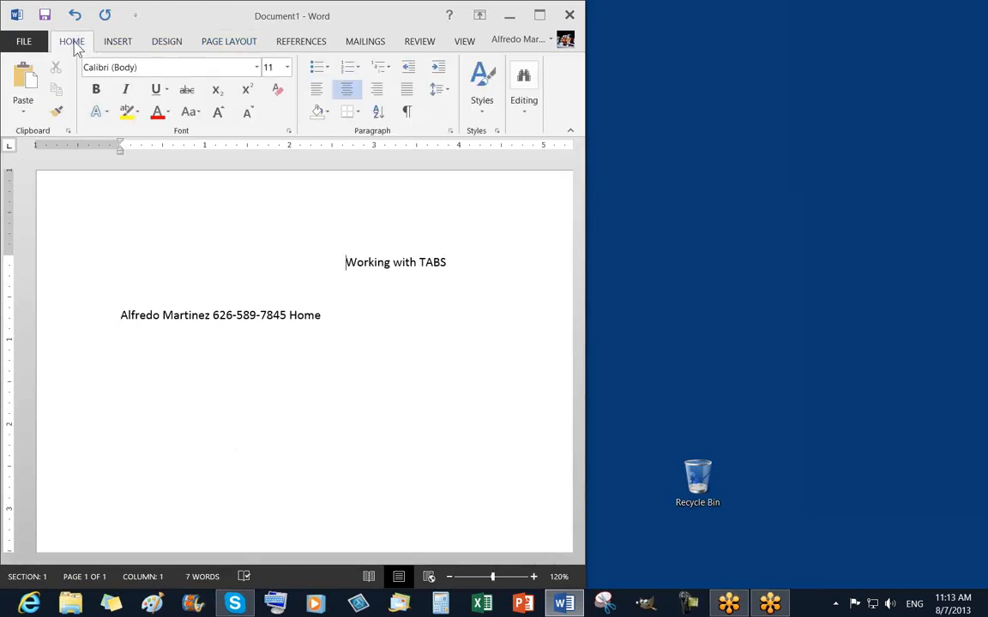
pyautogui.click(319, 93)
pyautogui.click(348, 89)
pyautogui.click(378, 91)
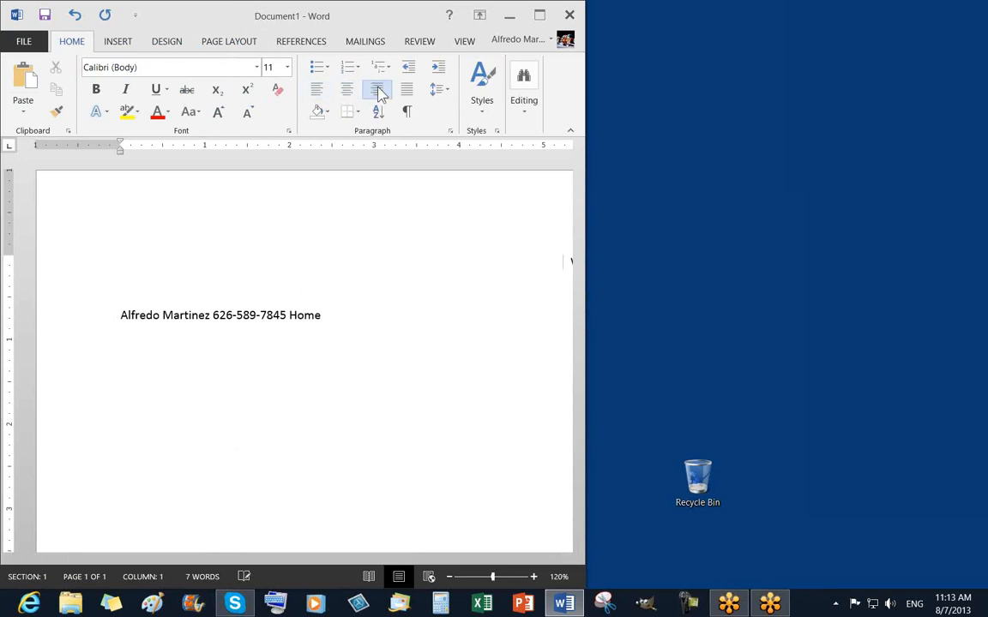
pyautogui.click(347, 90)
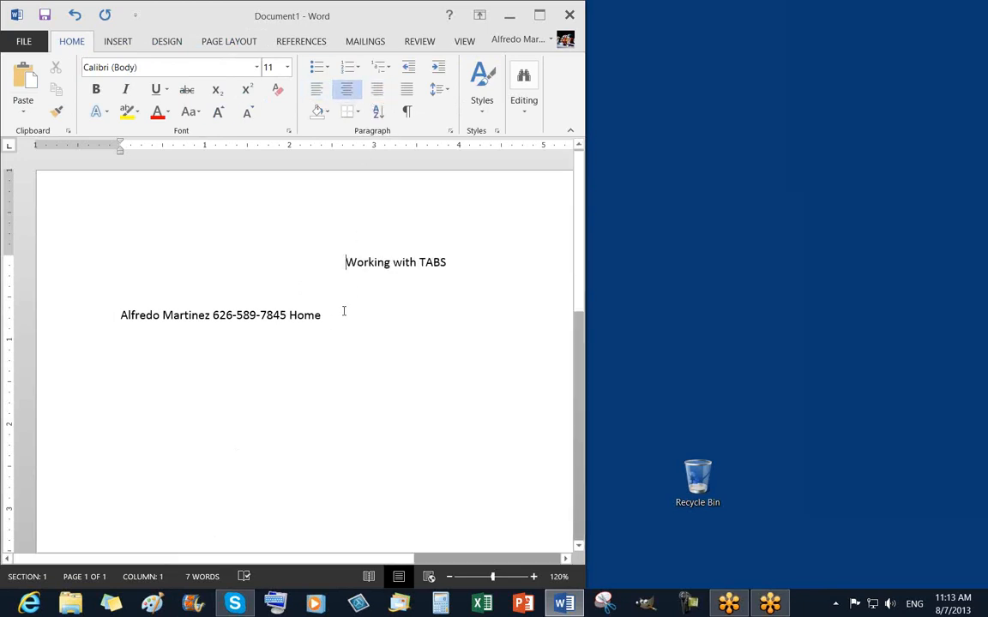
# Select the 'Working with TABS' title to check it, then deselect it.
pyautogui.click(344, 311)
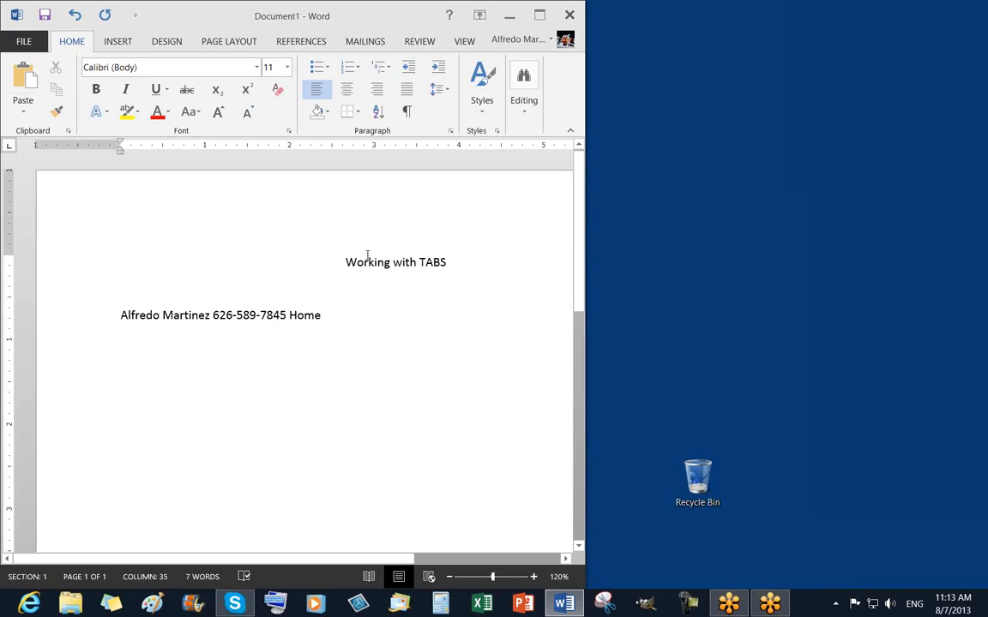
pyautogui.moveTo(367, 256); pyautogui.dragTo(419, 253)
pyautogui.click(353, 339)
pyautogui.click(23, 41)
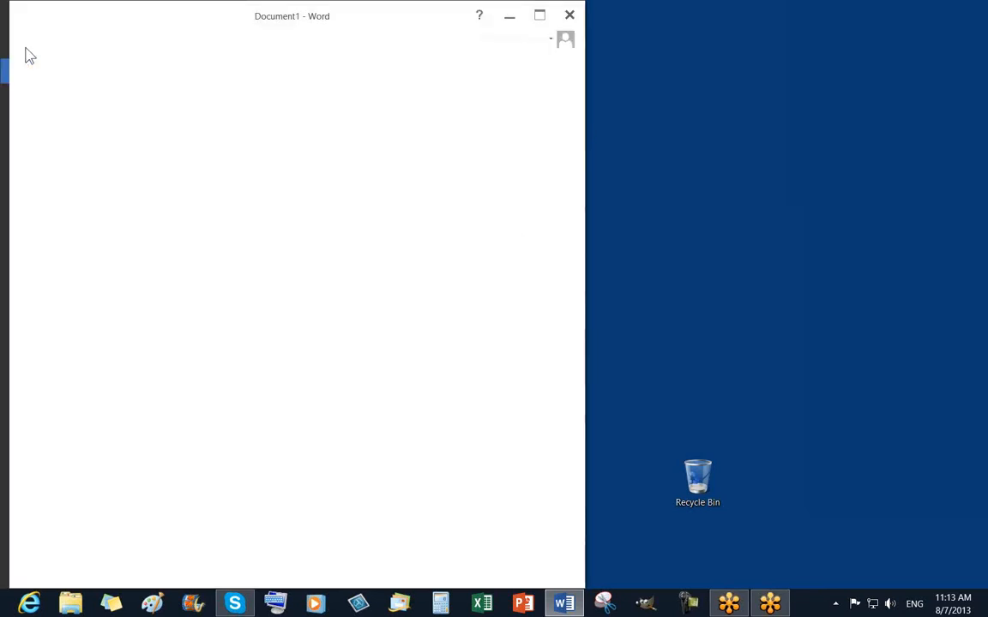
# Save As 'Working with TABS 8-7-2013' into the computer's Word 2013 10 AM folder.
pyautogui.click(32, 173)
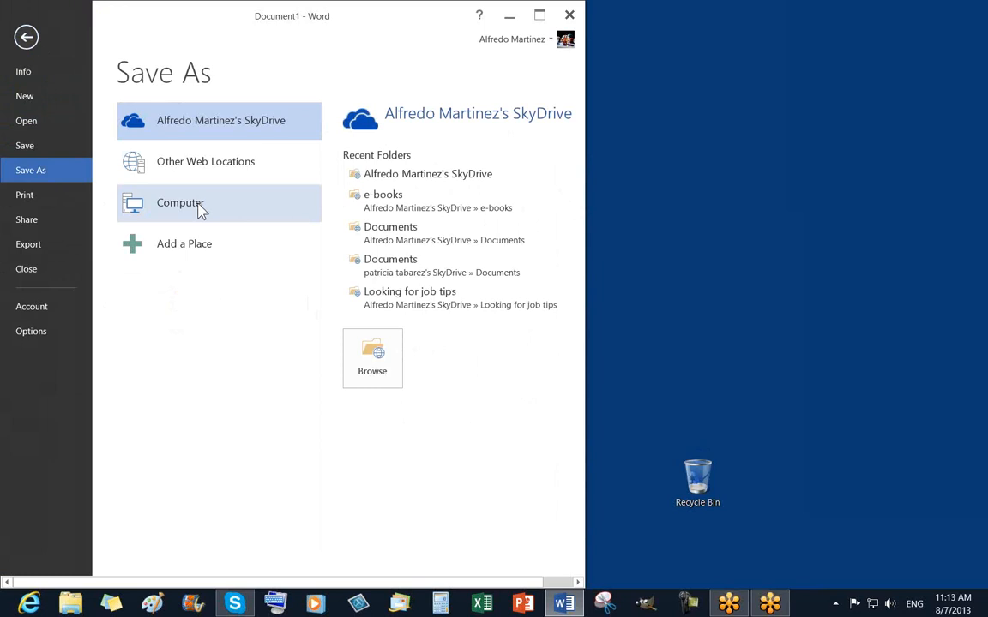
pyautogui.click(197, 212)
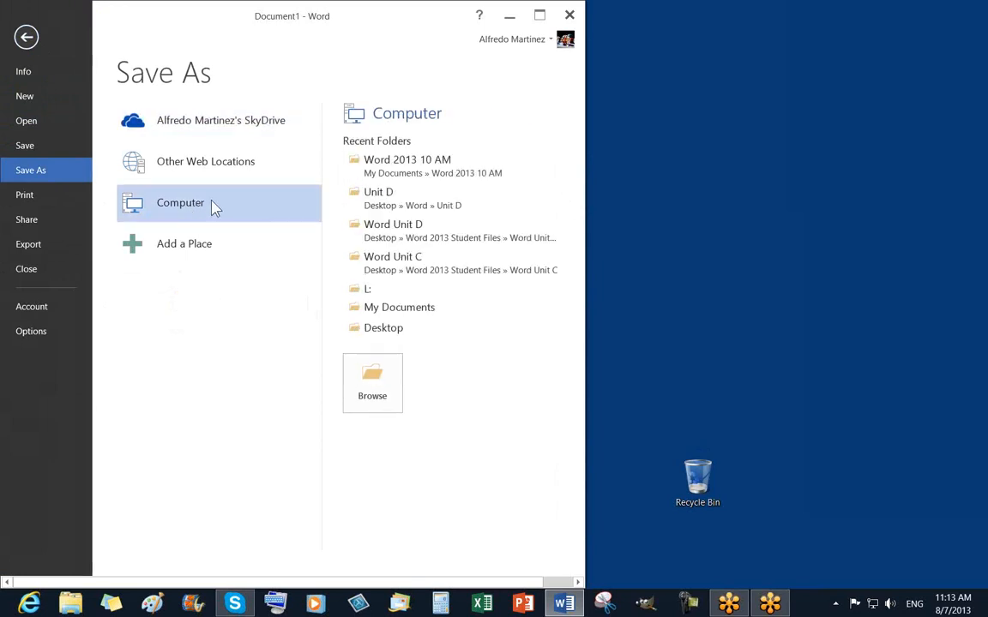
pyautogui.click(416, 170)
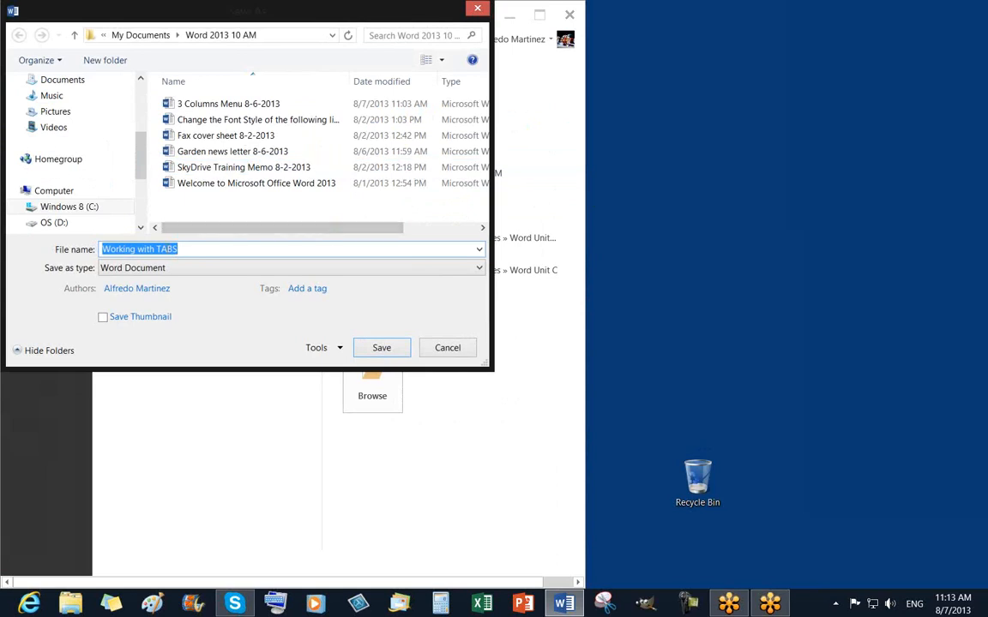
pyautogui.click(197, 249)
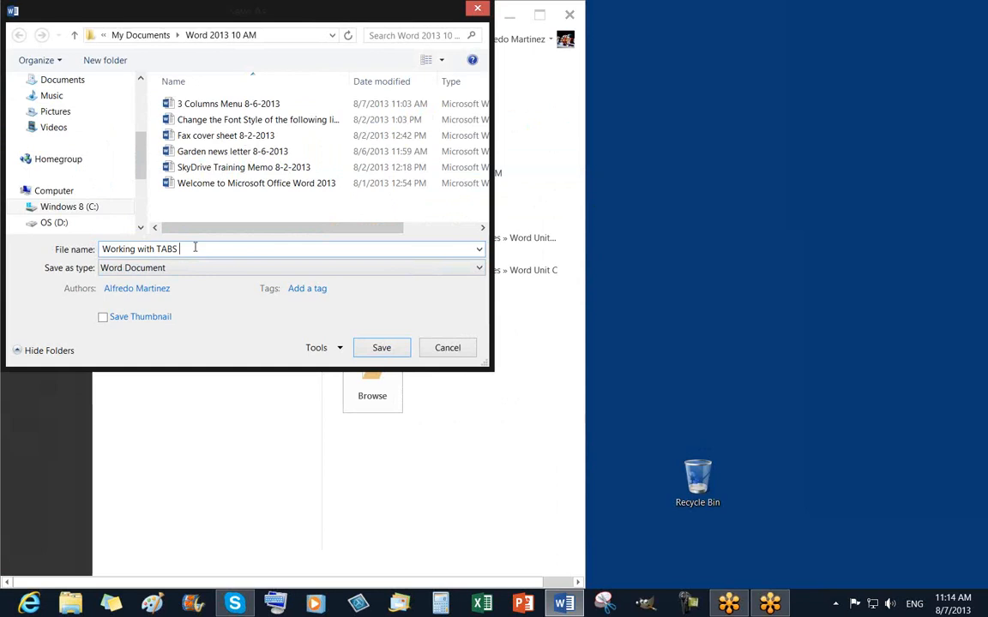
pyautogui.write('8-7-2013')
pyautogui.click(382, 349)
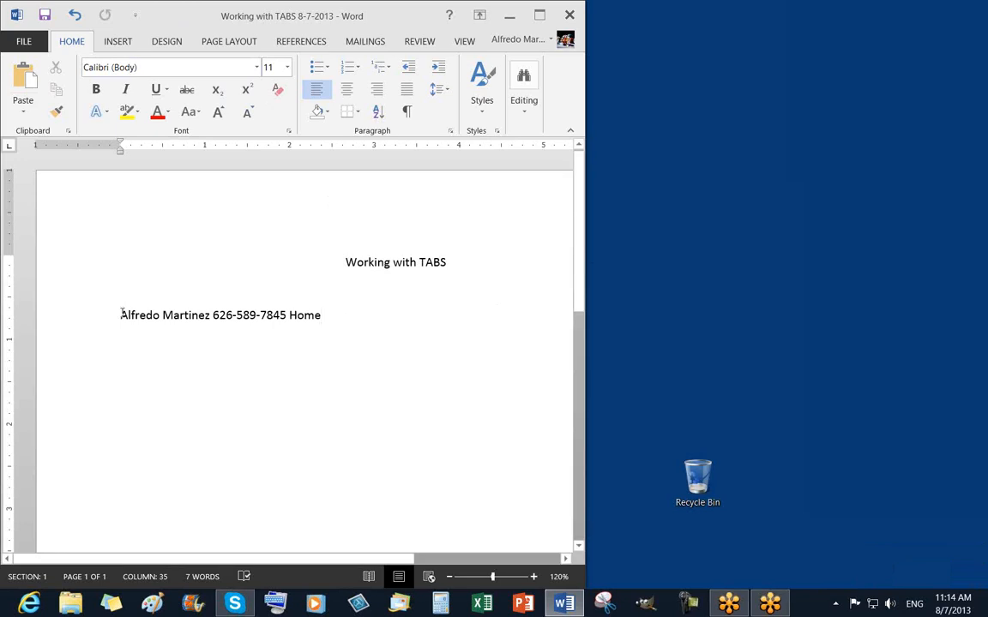
pyautogui.click(212, 314)
# Replace the spaces before the phone number and 'Home' with tabs, and show formatting marks.
pyautogui.press('BackSpace')
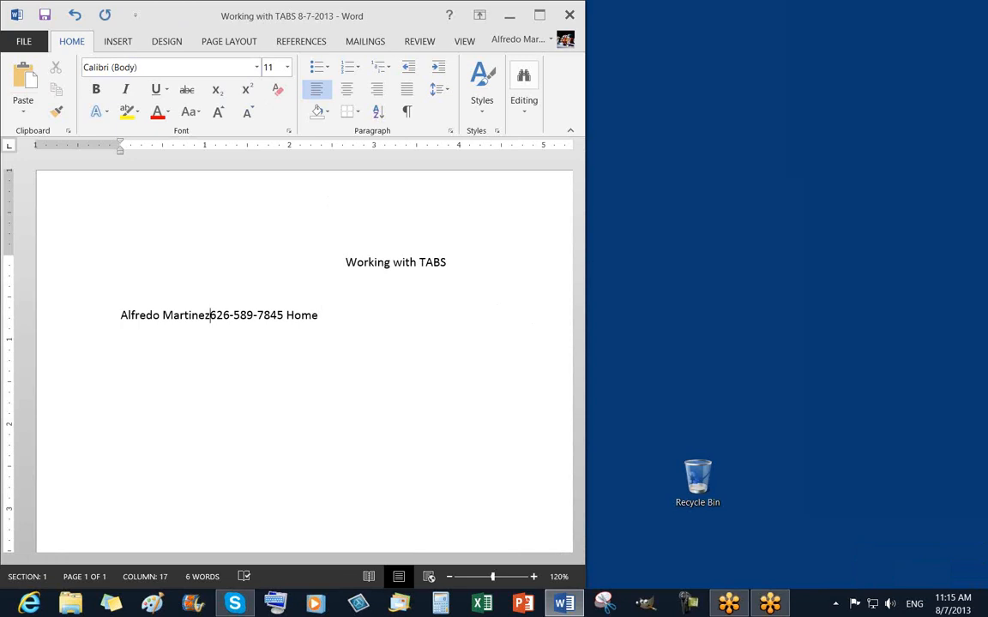
pyautogui.press('Tab')
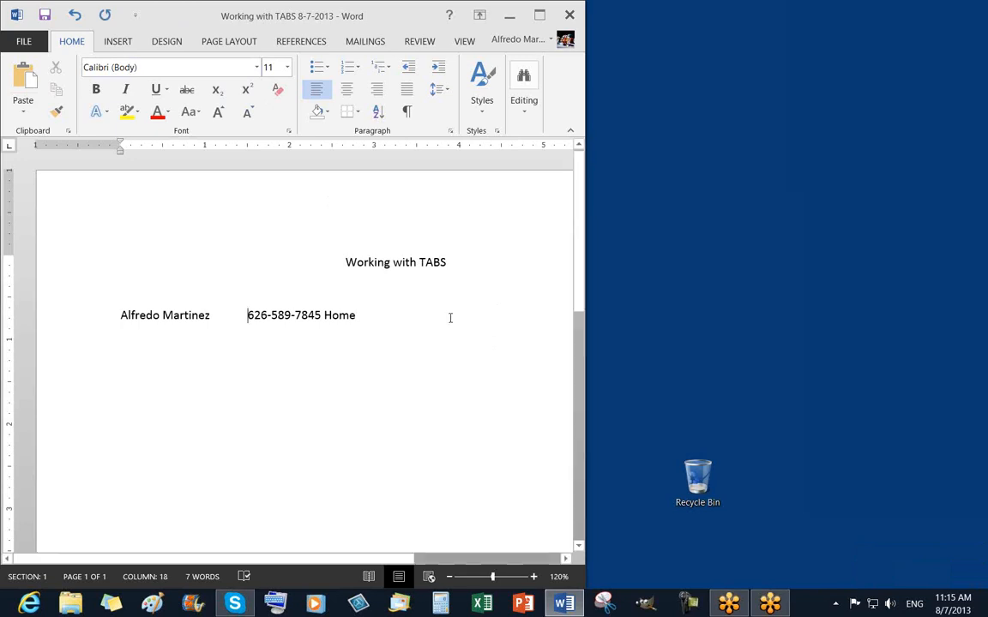
pyautogui.click(325, 314)
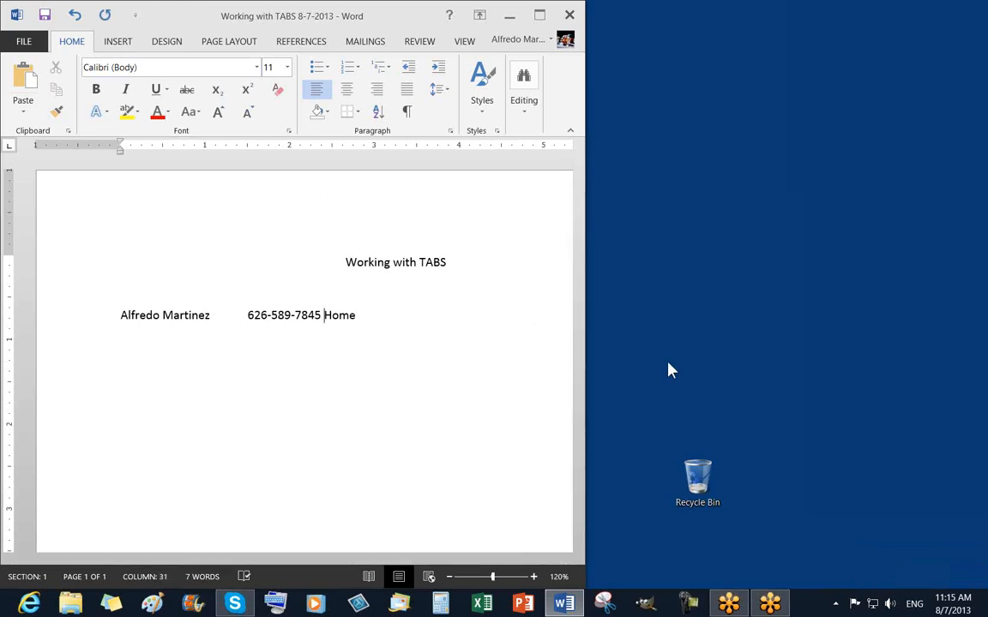
pyautogui.press('BackSpace')
pyautogui.press('Tab')
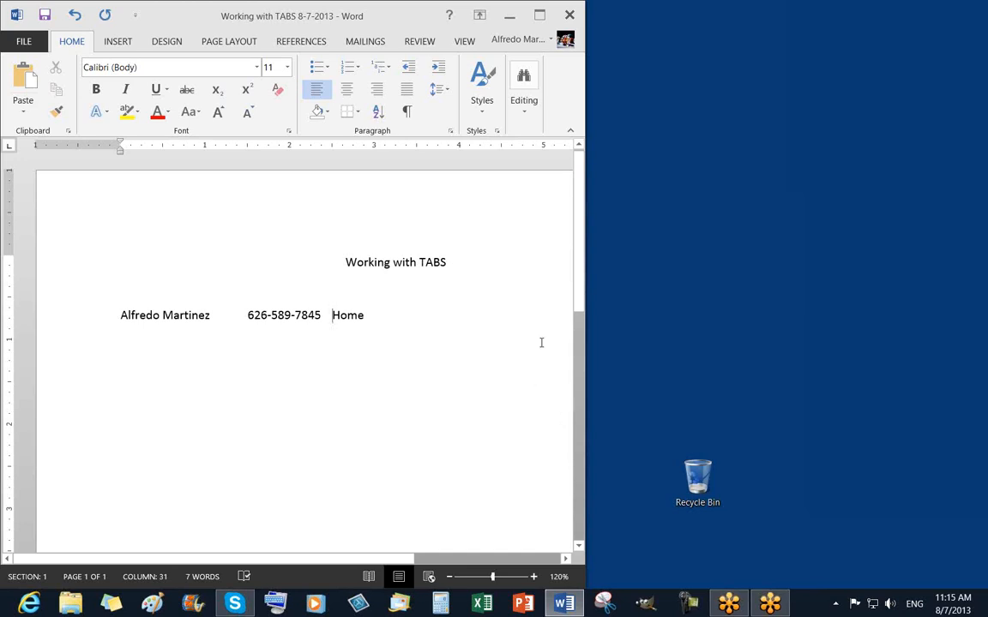
pyautogui.click(407, 113)
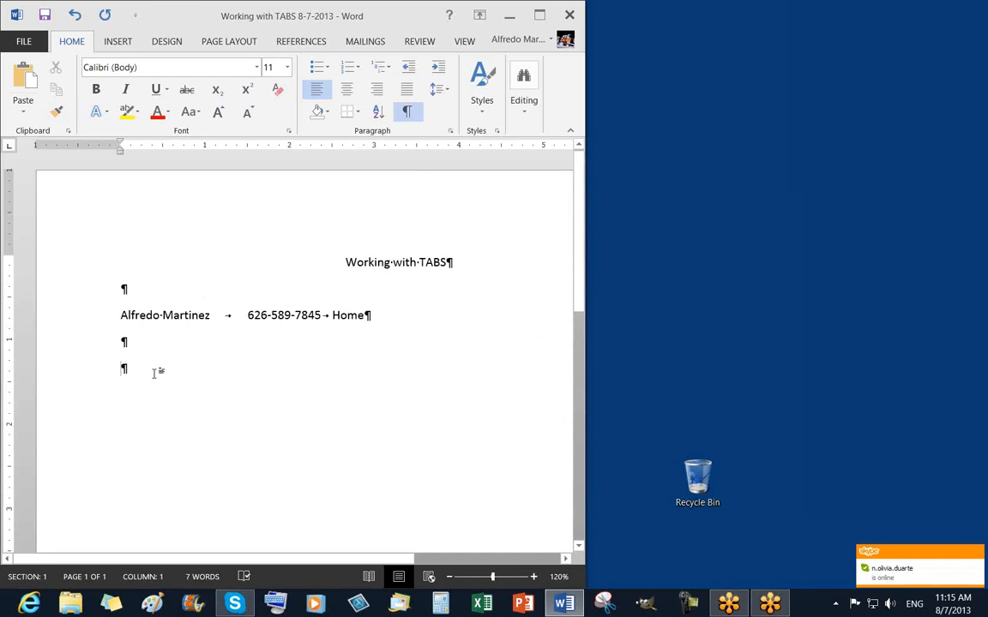
# Delete the two empty paragraphs below the contact line, then select the contact line.
pyautogui.press('BackSpace')
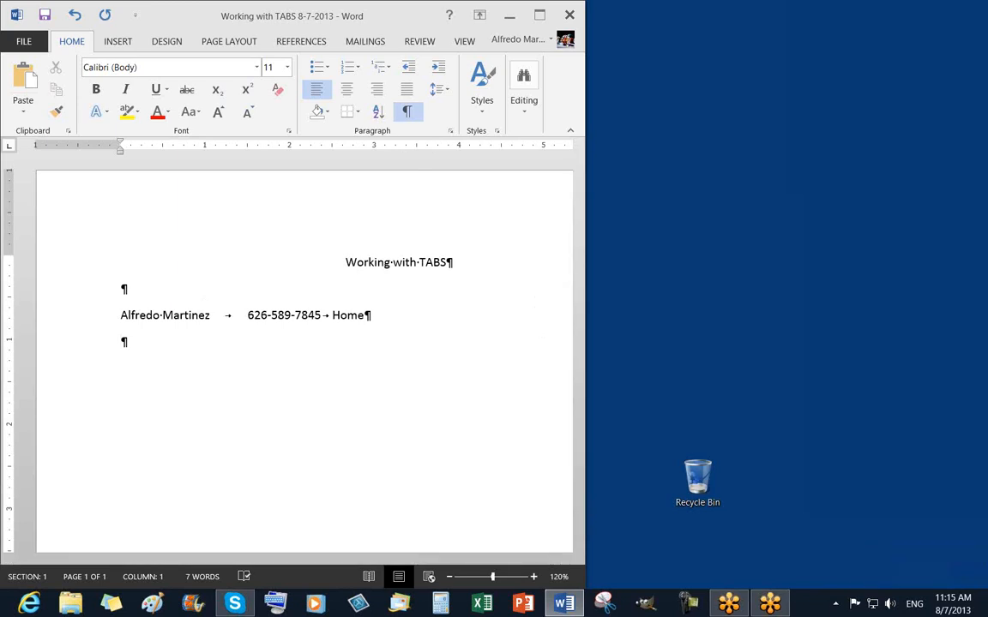
pyautogui.press('BackSpace')
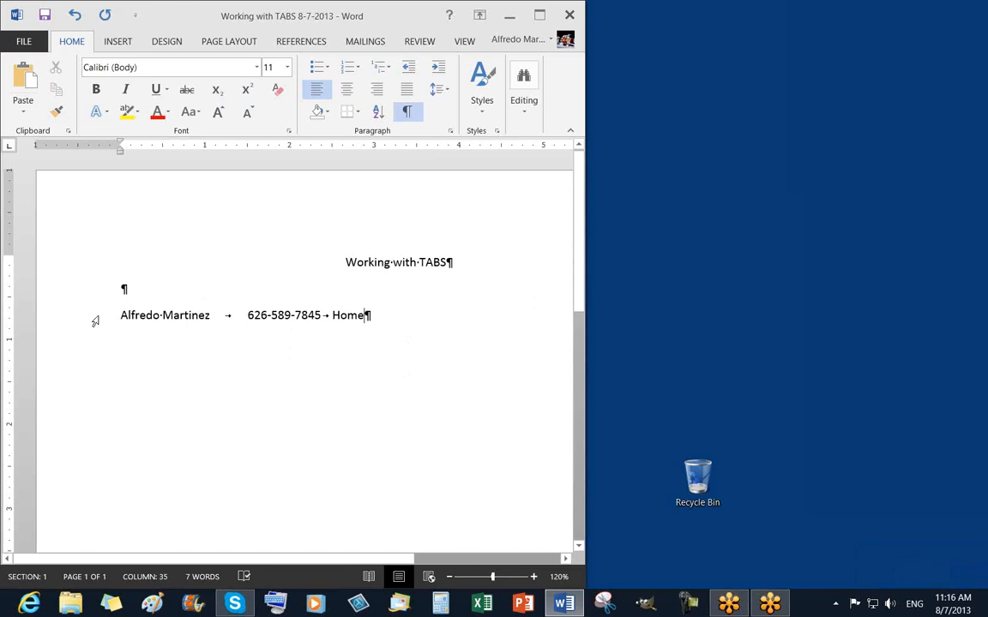
pyautogui.click(95, 322)
pyautogui.click(399, 450)
pyautogui.click(96, 319)
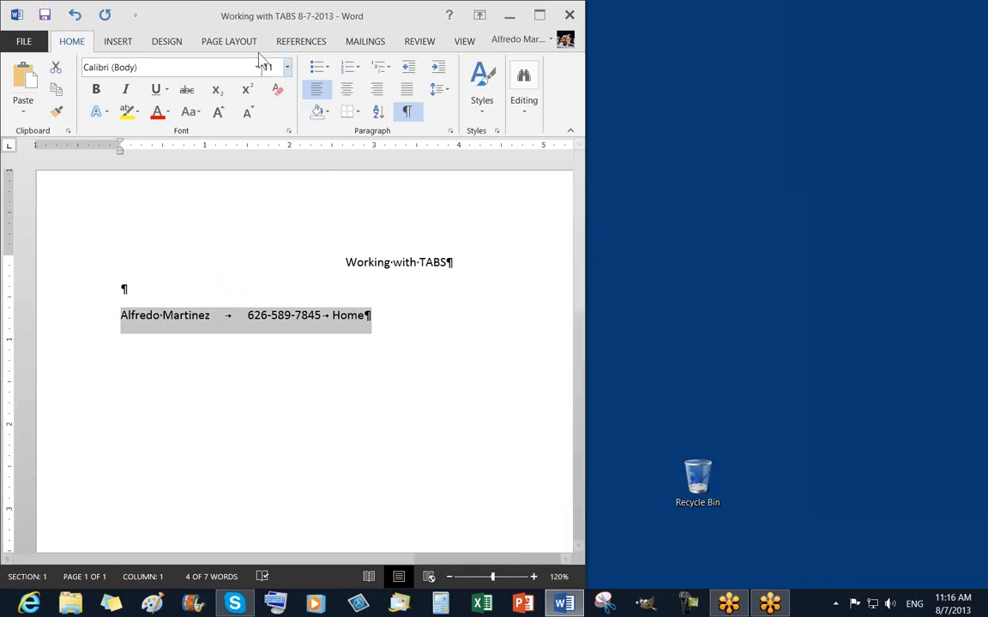
pyautogui.click(223, 44)
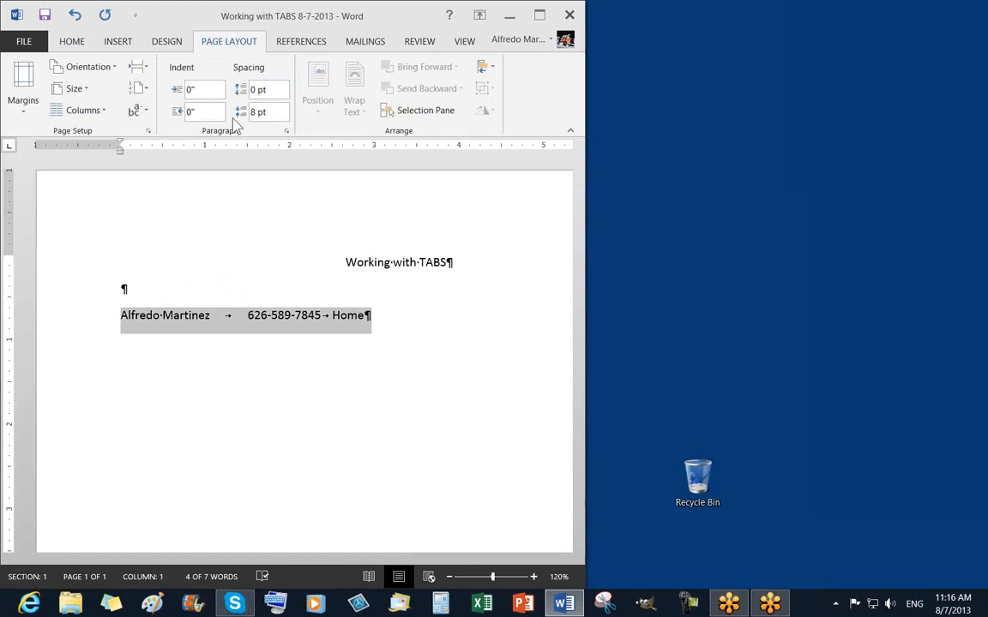
# Open the Paragraph dialog from Page Layout and go to its Tabs settings.
pyautogui.click(287, 133)
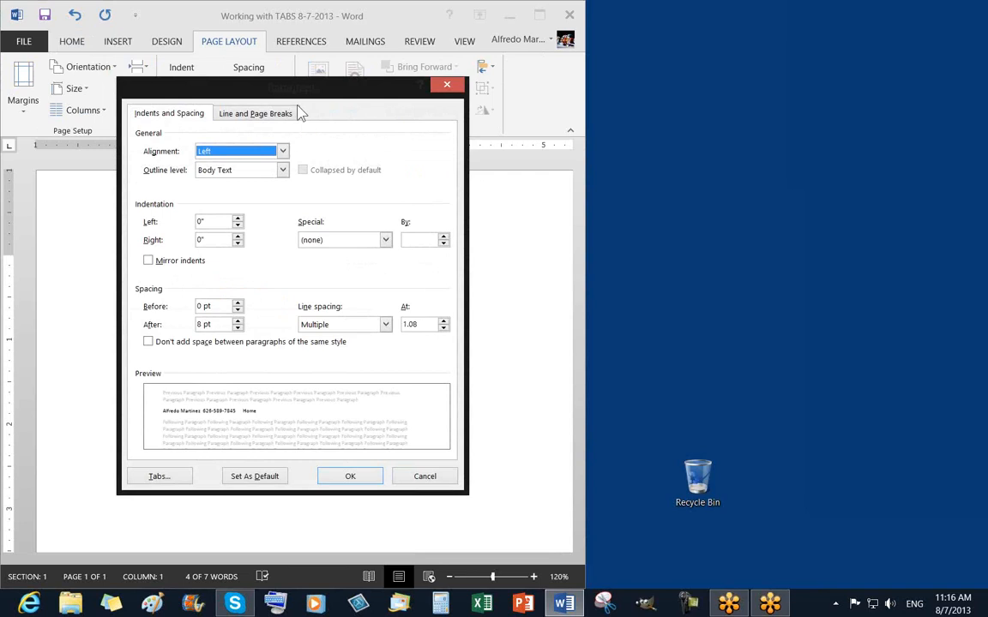
pyautogui.moveTo(266, 94); pyautogui.dragTo(379, 34)
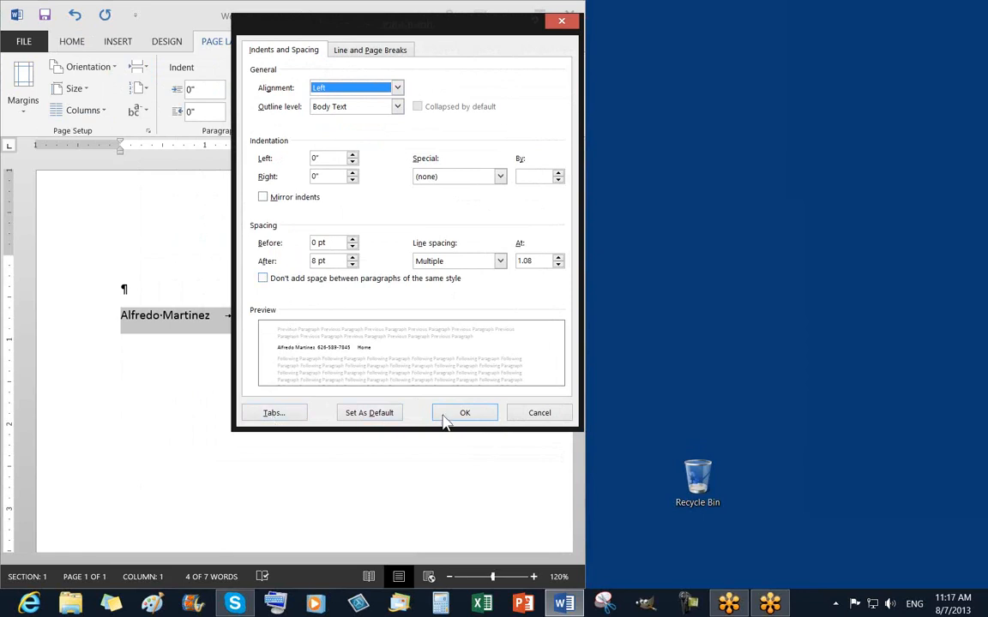
pyautogui.click(274, 413)
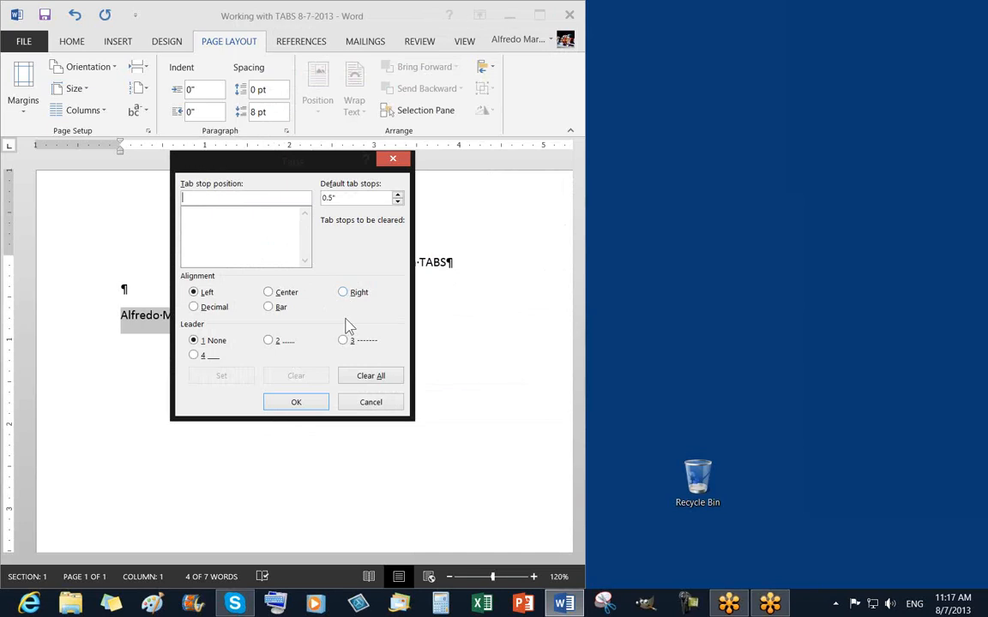
# In the Tabs dialog, try a dotted leader, center then left alignment, and Clear All.
pyautogui.moveTo(227, 161); pyautogui.dragTo(180, 30)
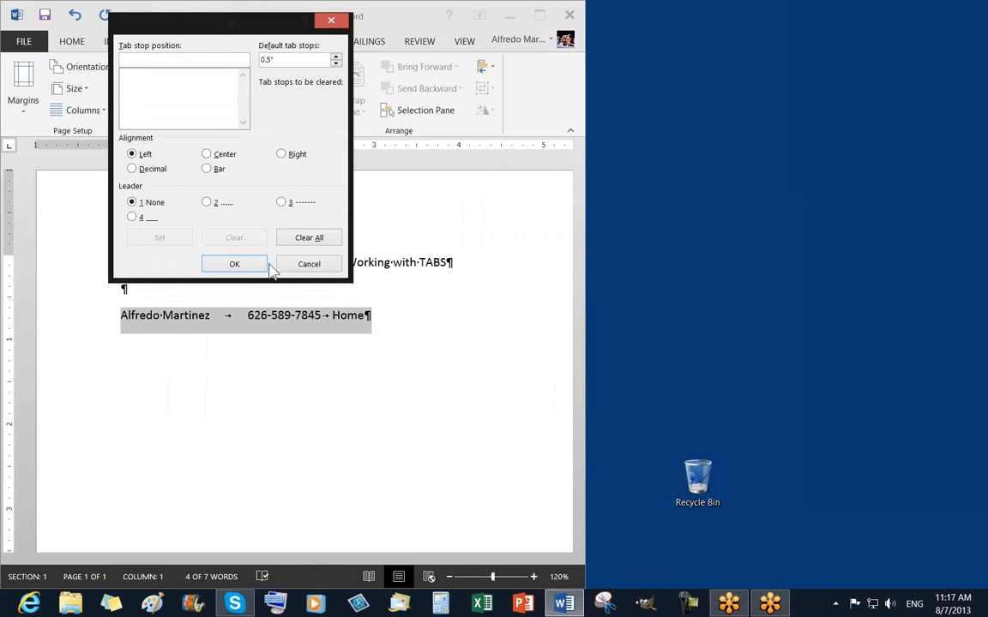
pyautogui.click(207, 203)
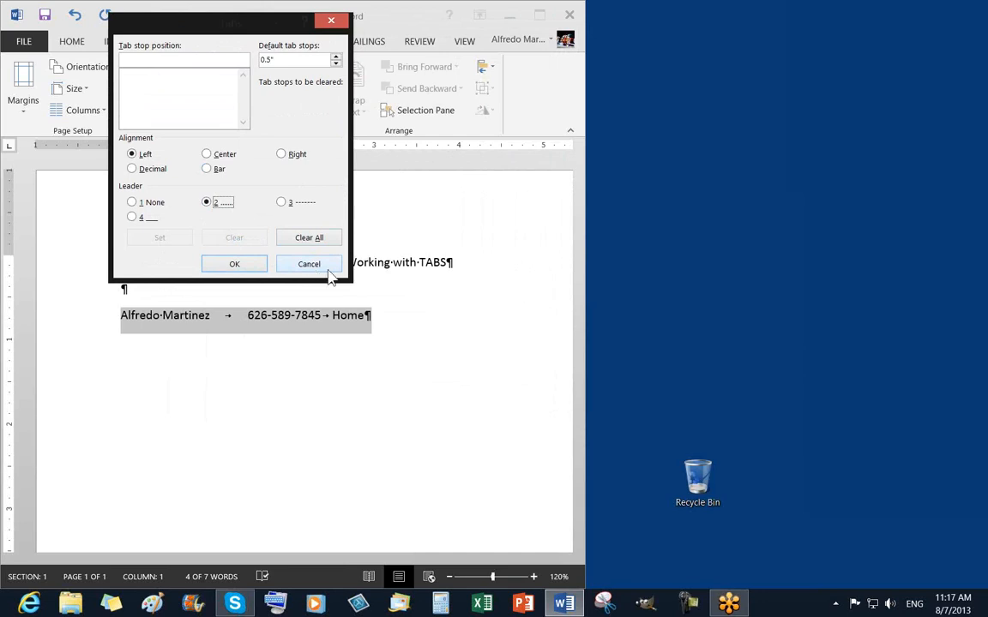
pyautogui.click(207, 155)
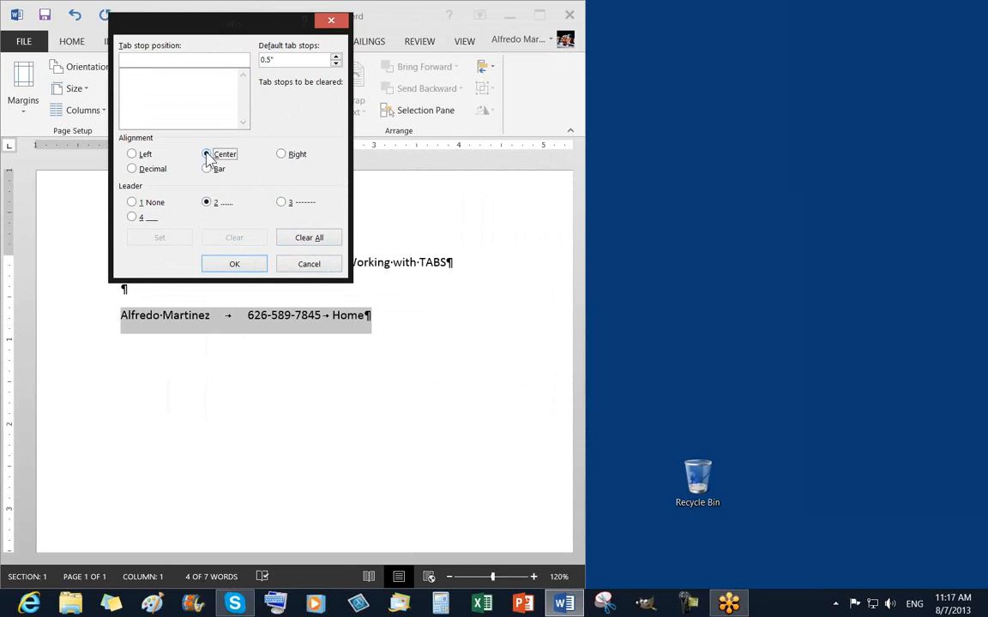
pyautogui.click(132, 154)
pyautogui.click(310, 240)
# Reposition the Tabs dialog and cancel it, leaving the contact line's tabs unchanged.
pyautogui.moveTo(157, 32); pyautogui.dragTo(108, 26)
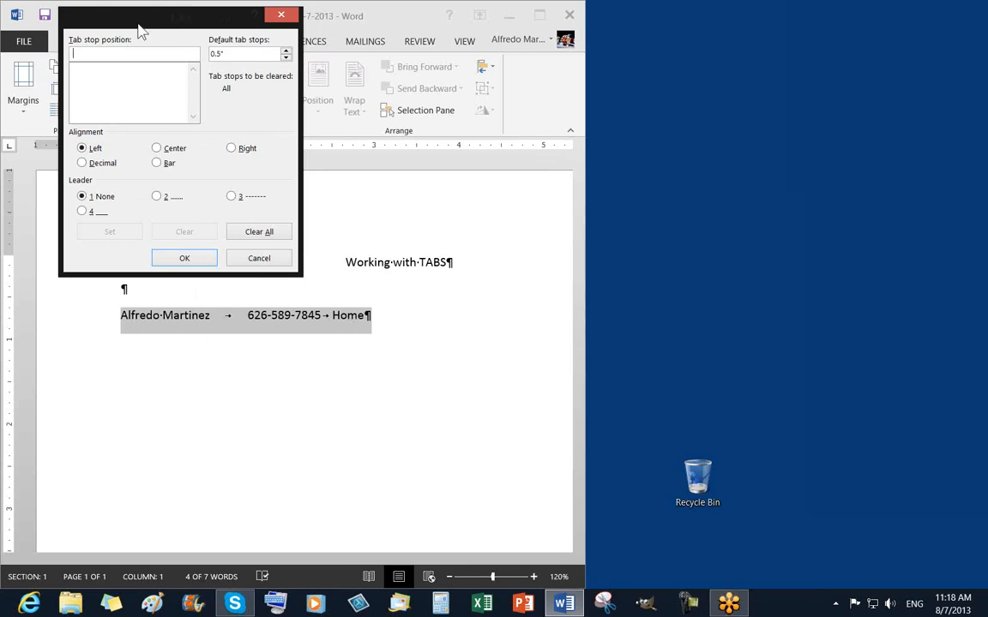
pyautogui.moveTo(138, 27); pyautogui.dragTo(135, 34)
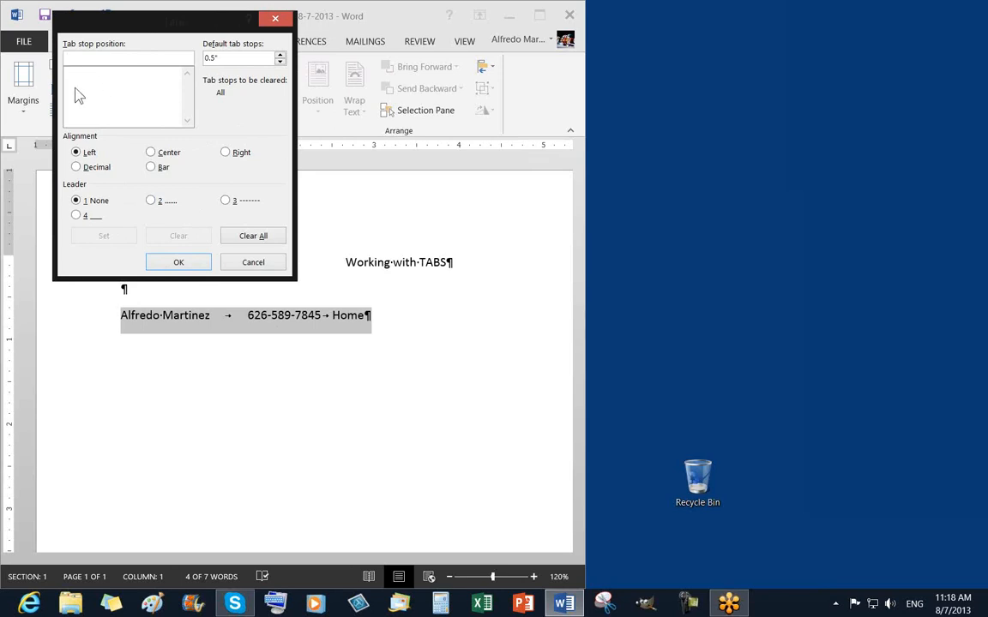
pyautogui.moveTo(97, 28); pyautogui.dragTo(329, 311)
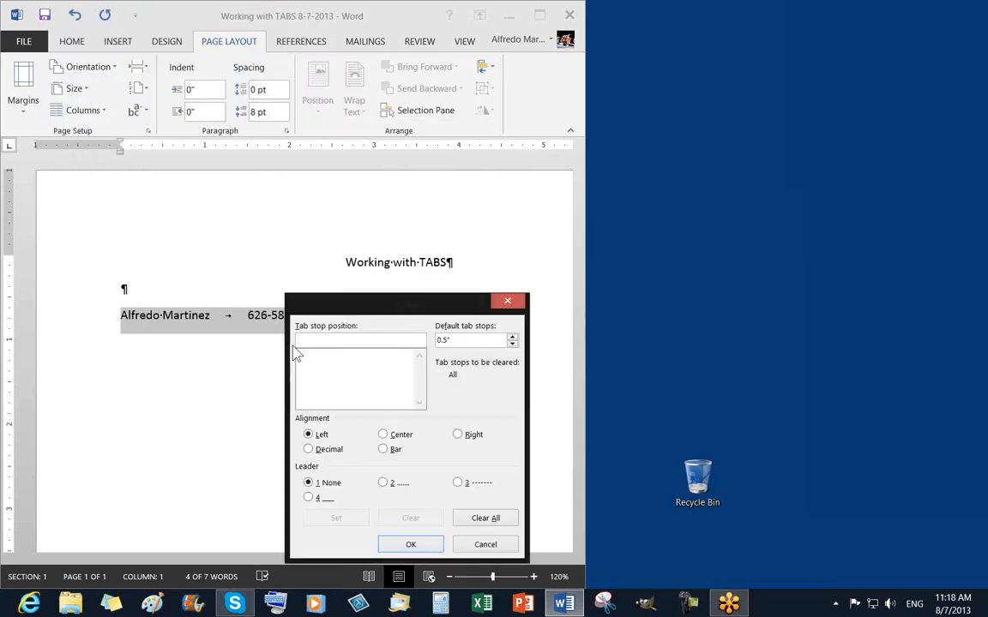
pyautogui.moveTo(295, 354); pyautogui.dragTo(133, 55)
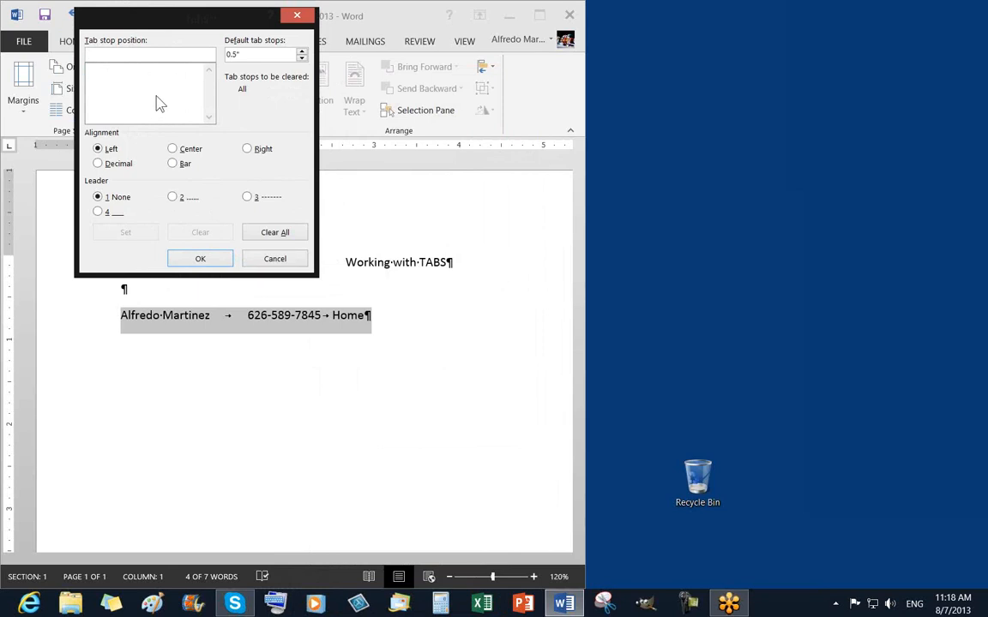
pyautogui.click(274, 260)
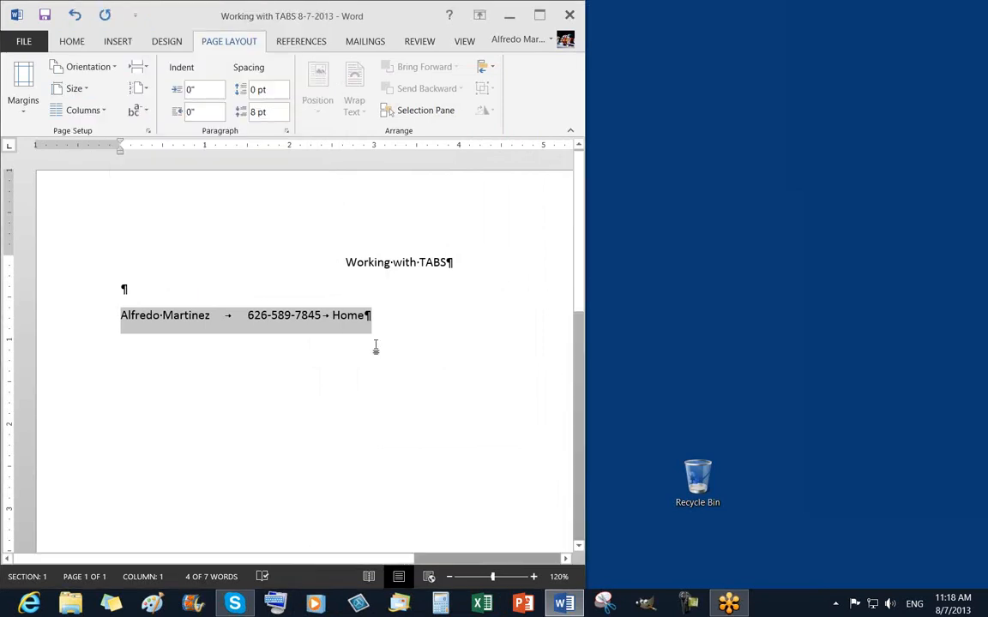
# Add empty paragraphs after the contact line and place the cursor in the last one.
pyautogui.click(377, 320)
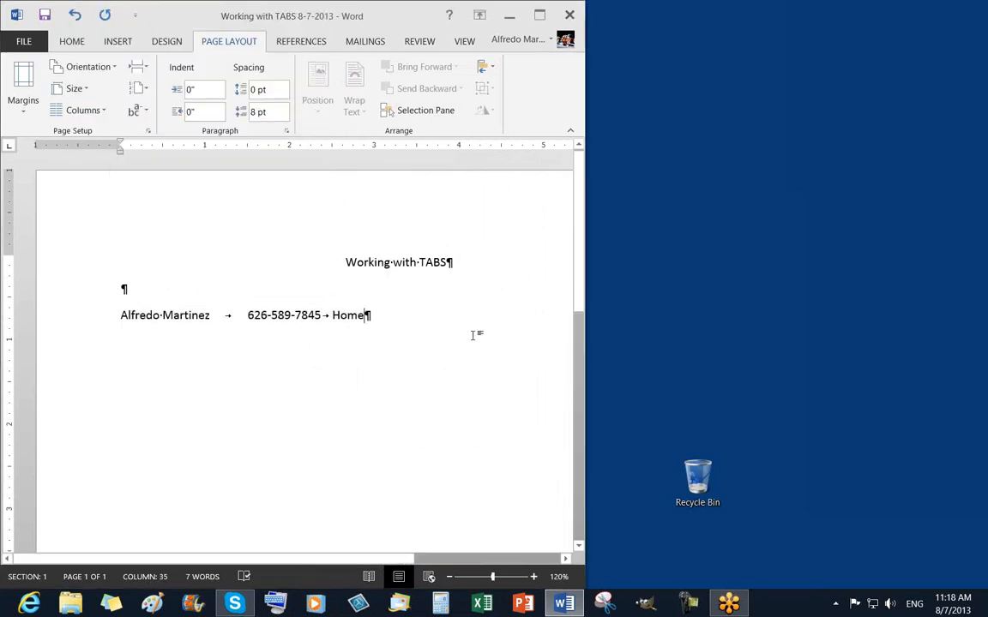
pyautogui.press('Return')
pyautogui.press('Return')
pyautogui.click(101, 346)
pyautogui.click(208, 406)
pyautogui.click(247, 315)
pyautogui.click(130, 368)
# Zoom out through 110% and 100% to 90%, then check the ruler's left and right indent markers.
pyautogui.click(448, 576)
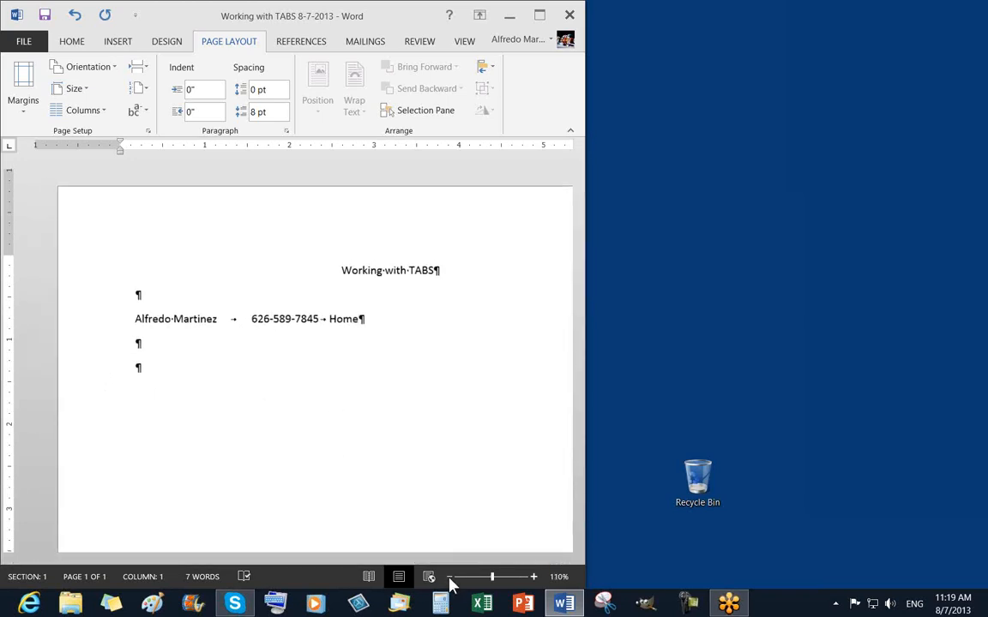
pyautogui.click(449, 577)
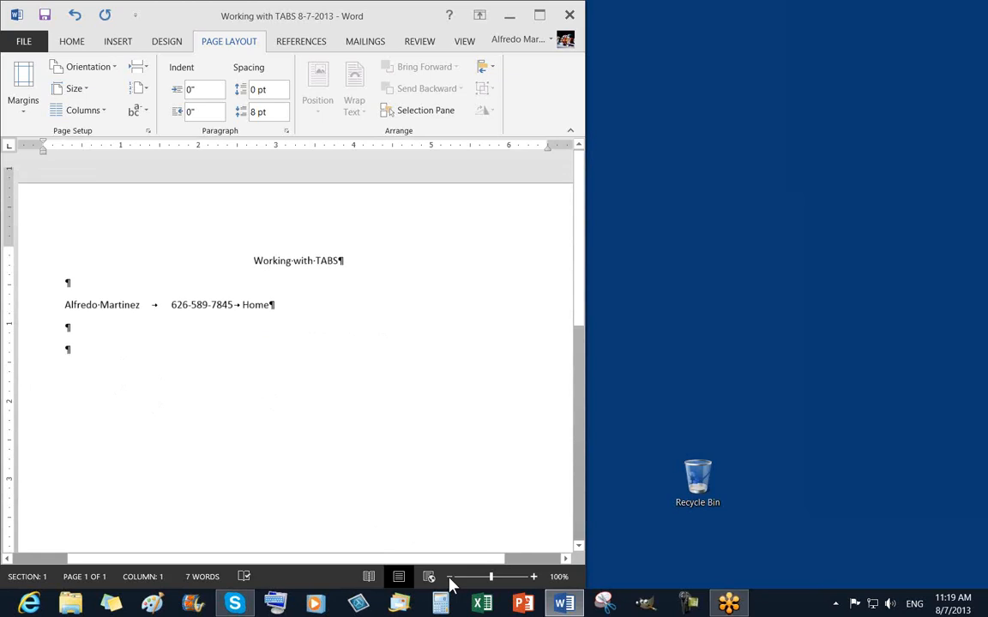
pyautogui.click(449, 577)
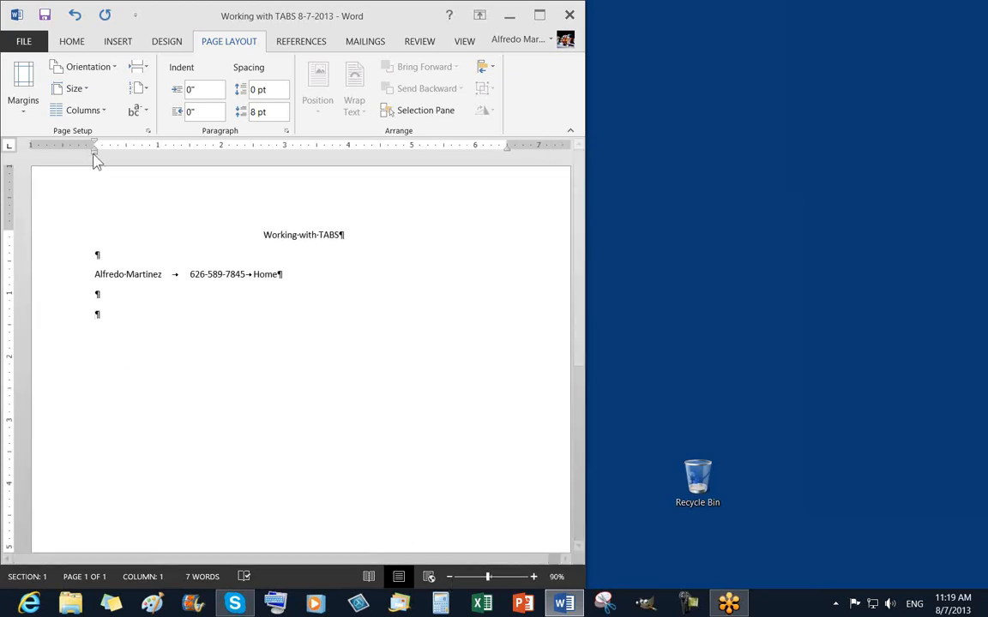
pyautogui.moveTo(95, 157); pyautogui.dragTo(95, 157)
pyautogui.moveTo(507, 149); pyautogui.dragTo(512, 152)
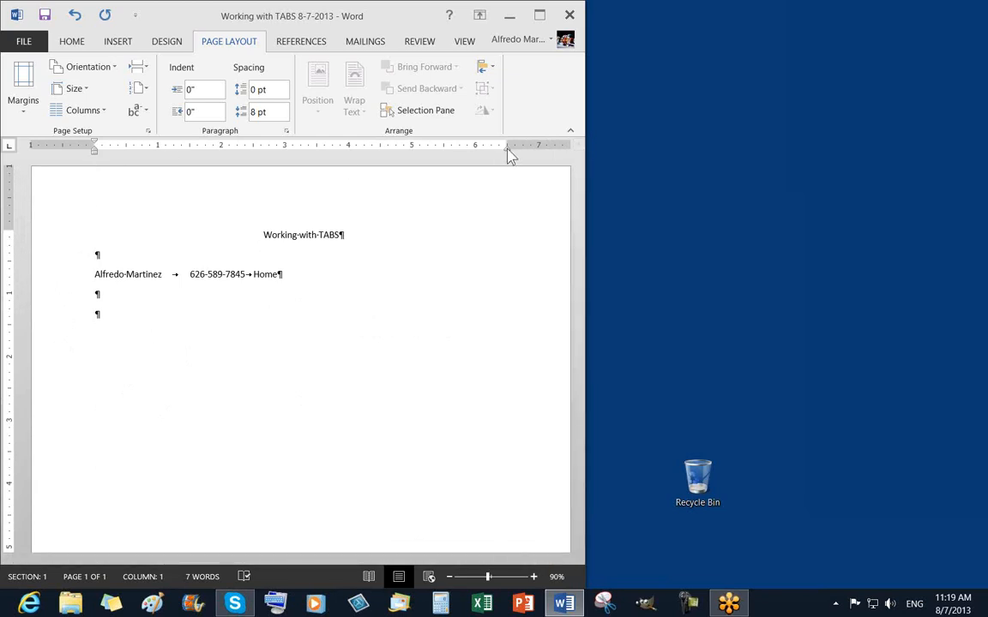
pyautogui.click(104, 319)
# Add left tab stops at 1" and 3" and cycle the tab selector to Right Tab.
pyautogui.click(158, 146)
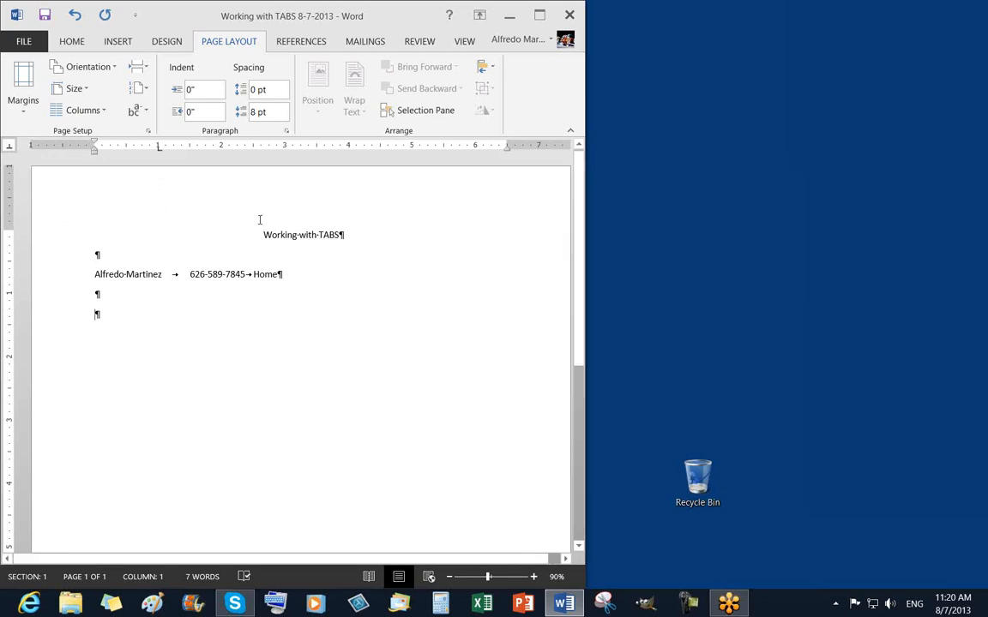
pyautogui.click(288, 150)
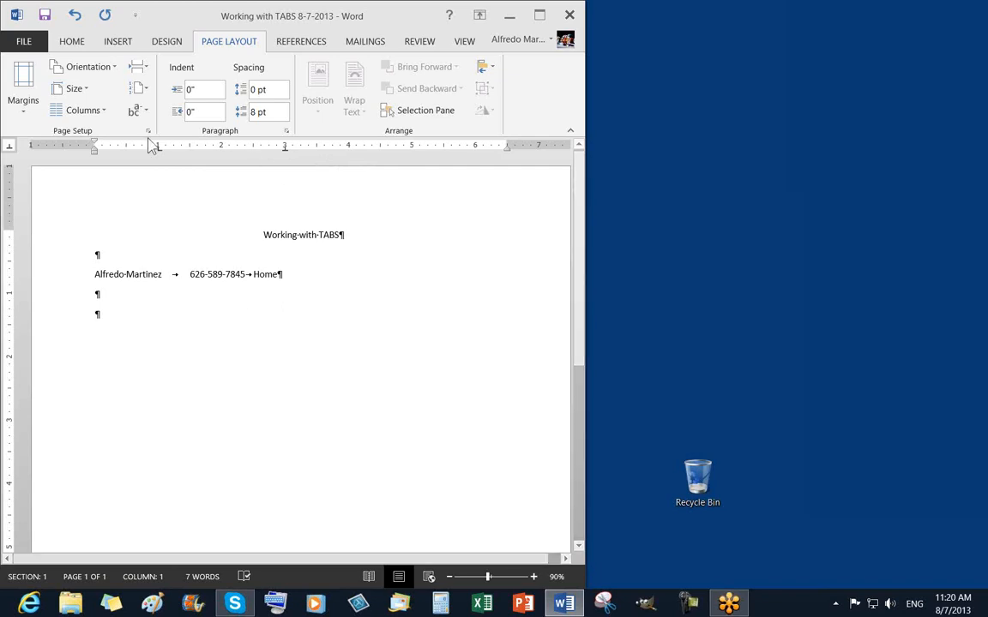
pyautogui.click(10, 149)
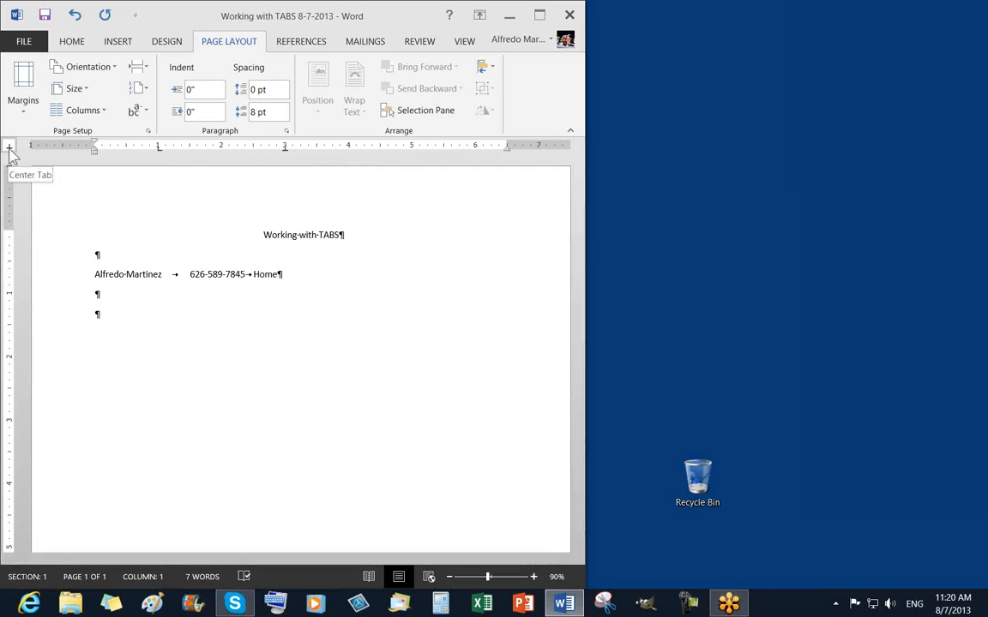
pyautogui.click(10, 150)
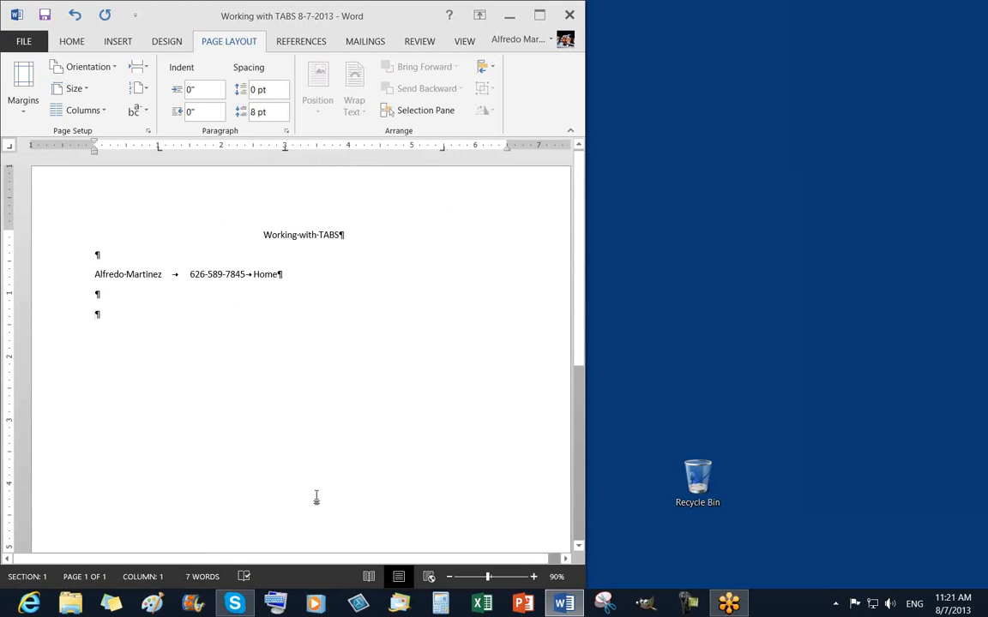
pyautogui.click(106, 294)
pyautogui.click(97, 314)
# Enter a tabbed line with the contact's name, phone number and 'Home', then start a new line.
pyautogui.press('Tab')
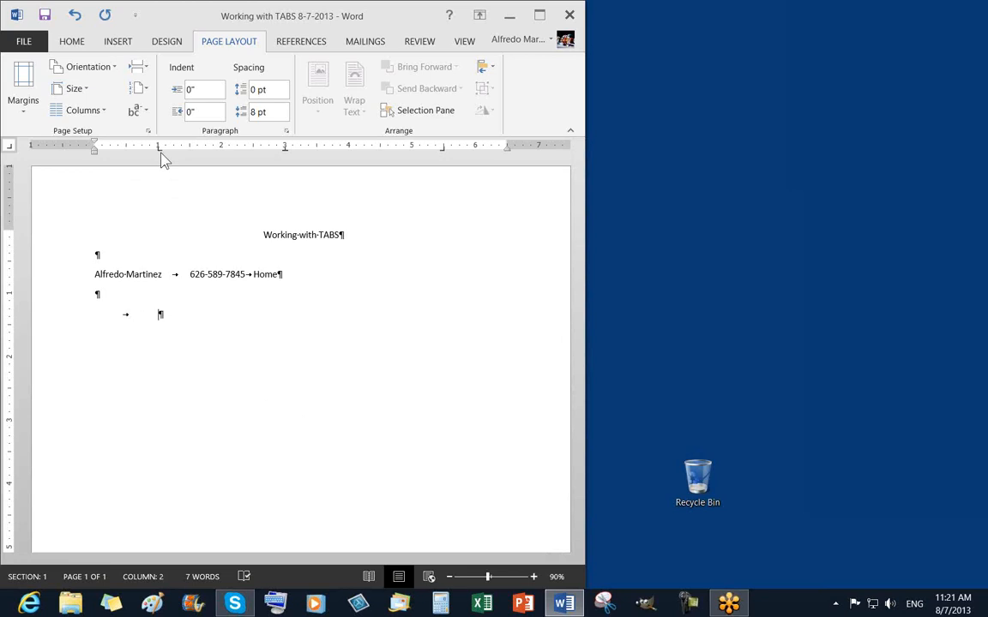
pyautogui.press('Tab')
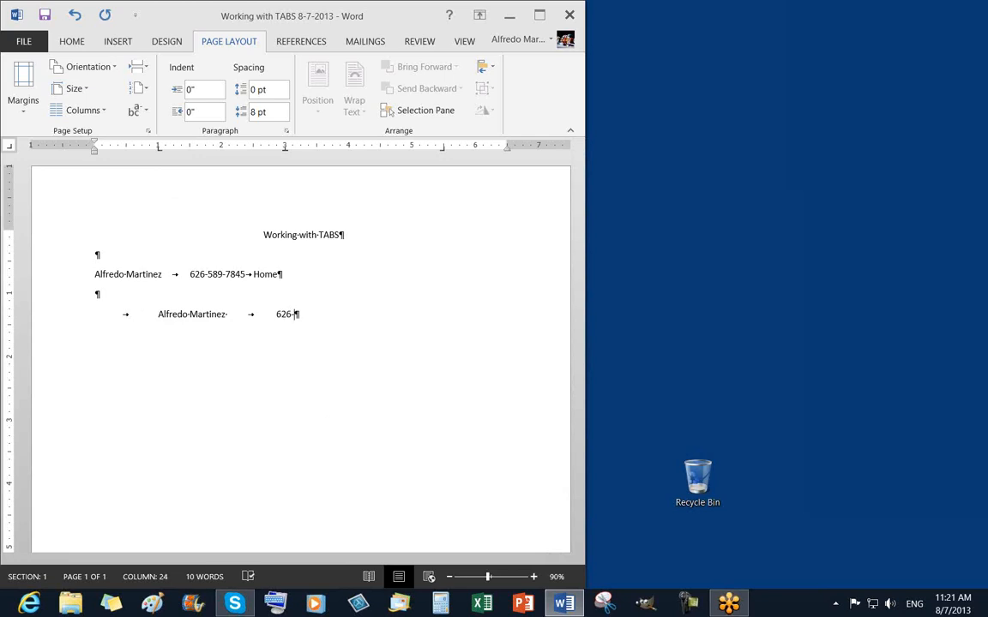
pyautogui.press('Tab')
pyautogui.write('Home')
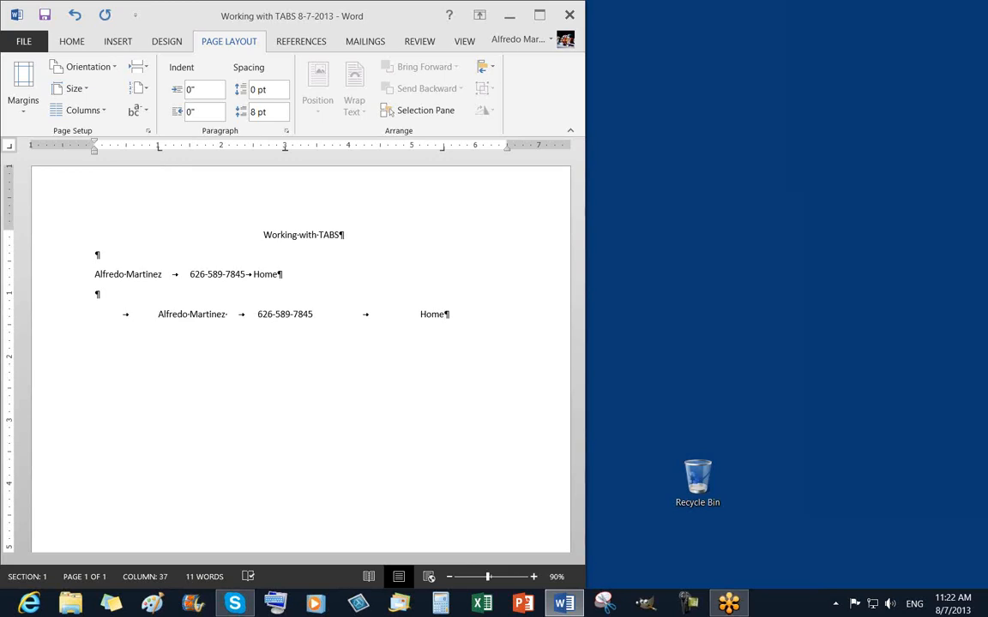
pyautogui.press('Return')
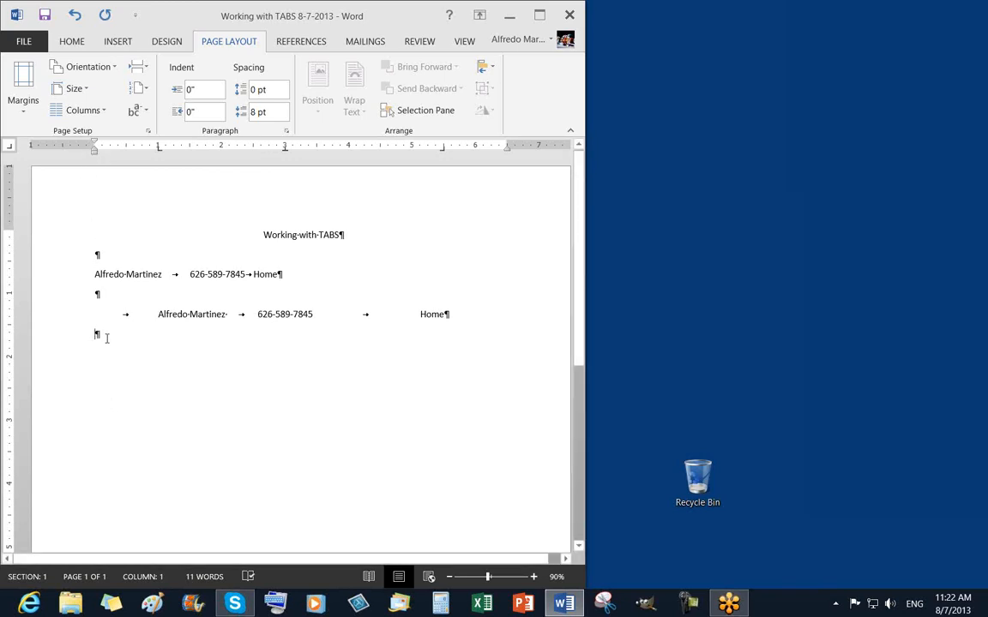
# Add a tabbed row with the second contact's name, phone number and type 'Cell'.
pyautogui.press('Tab')
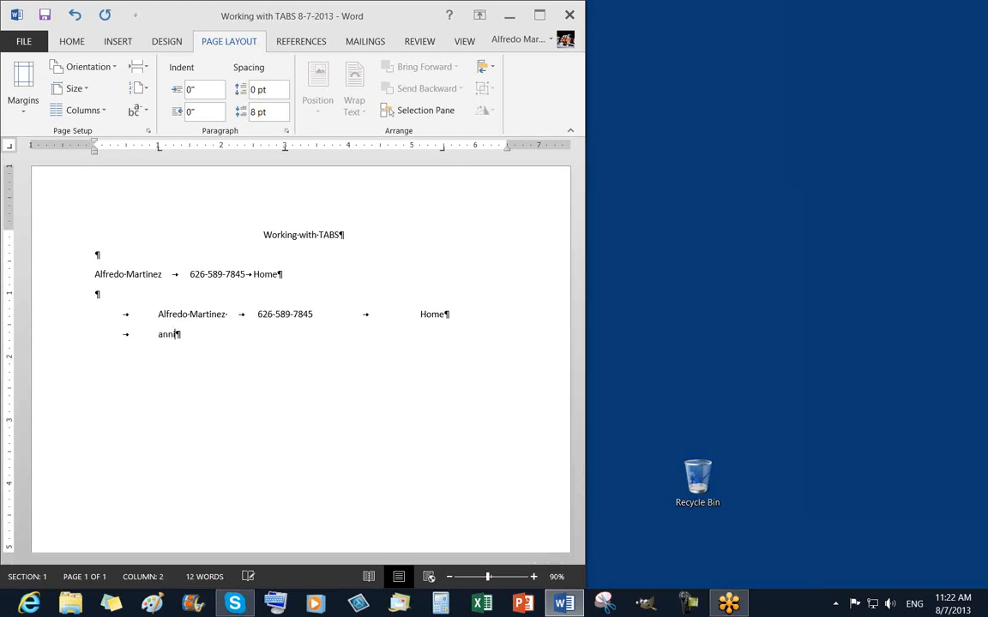
pyautogui.write('go')
pyautogui.press('Tab')
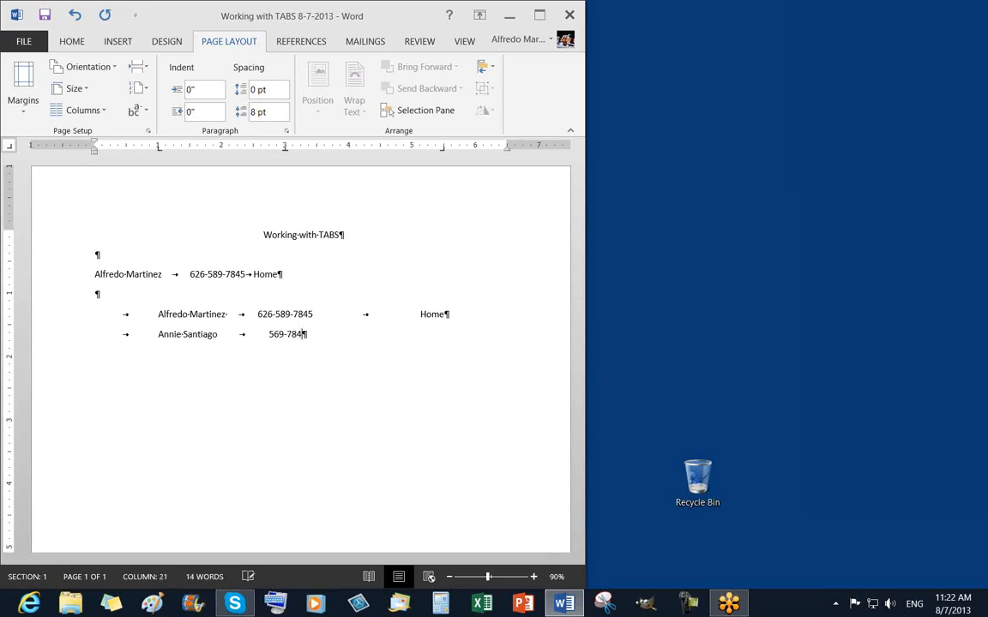
pyautogui.press('Tab')
pyautogui.write('Cell')
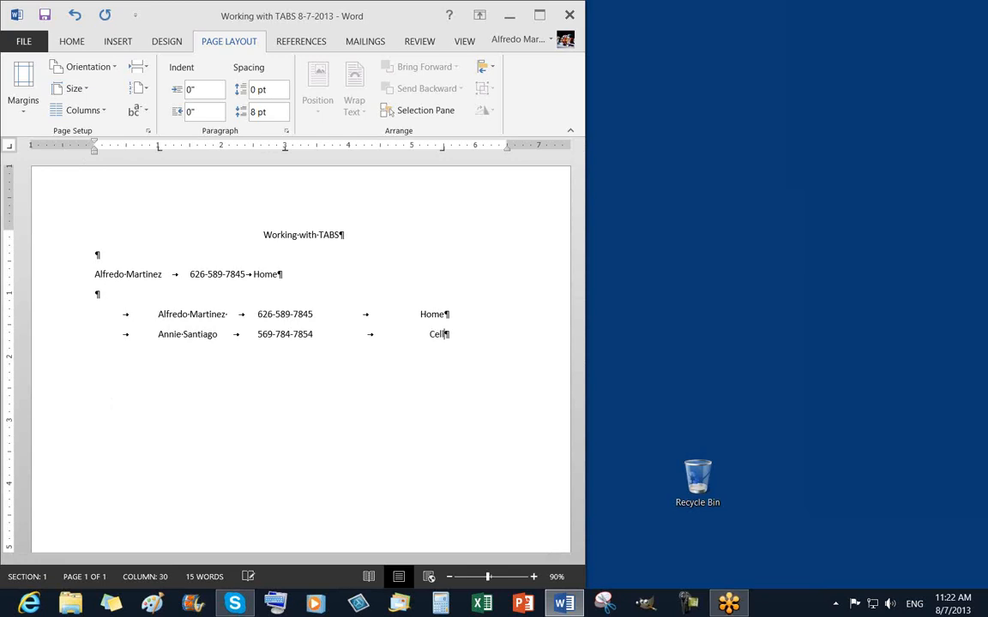
pyautogui.press('Return')
# Add a third tabbed row with the next contact's name, phone number and type 'Office'.
pyautogui.press('Tab')
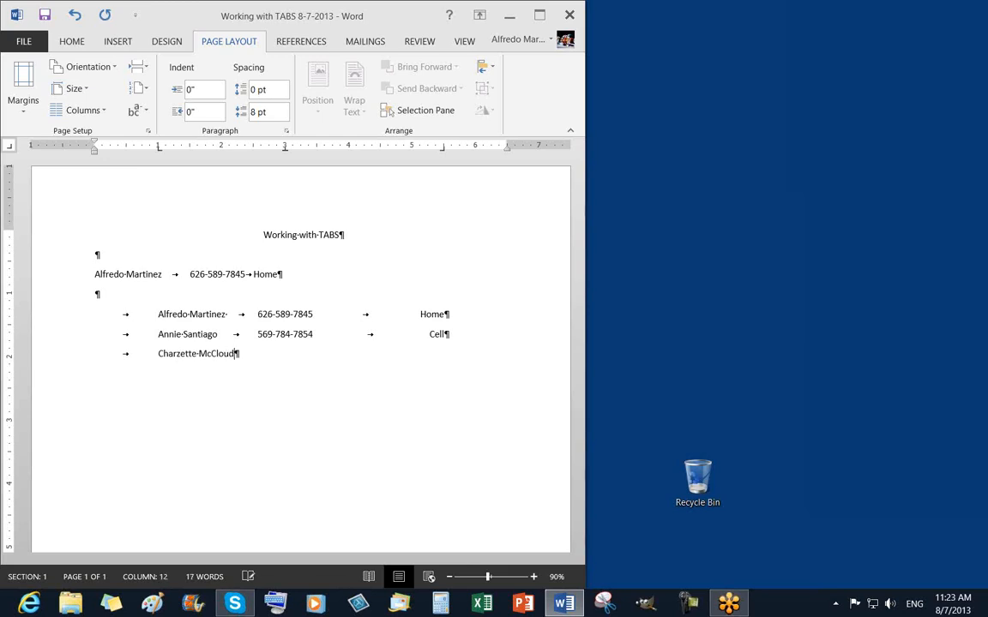
pyautogui.press('Tab')
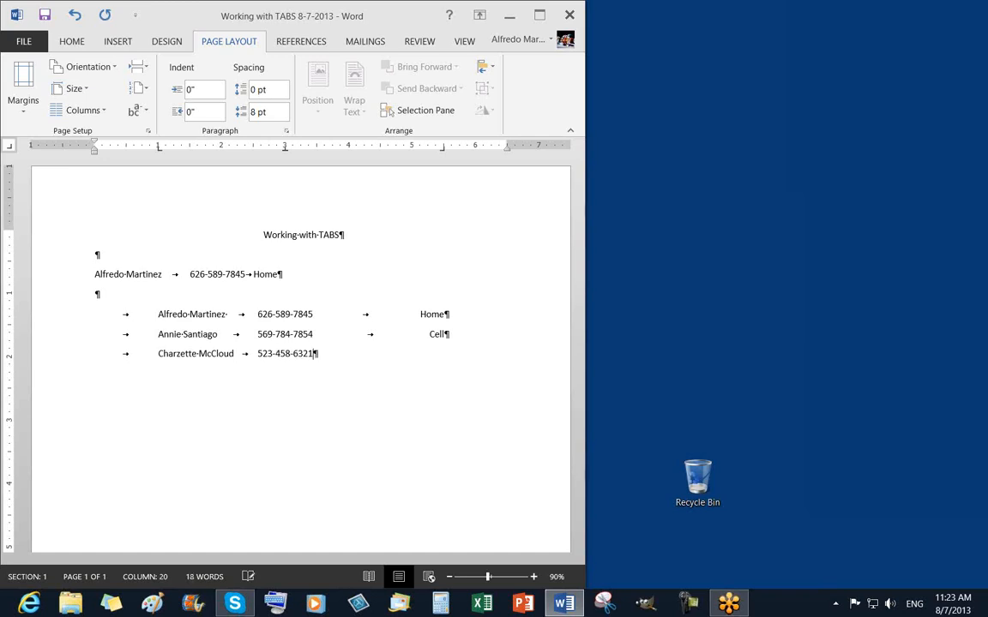
pyautogui.press('Tab')
pyautogui.write('Office')
pyautogui.press('Return')
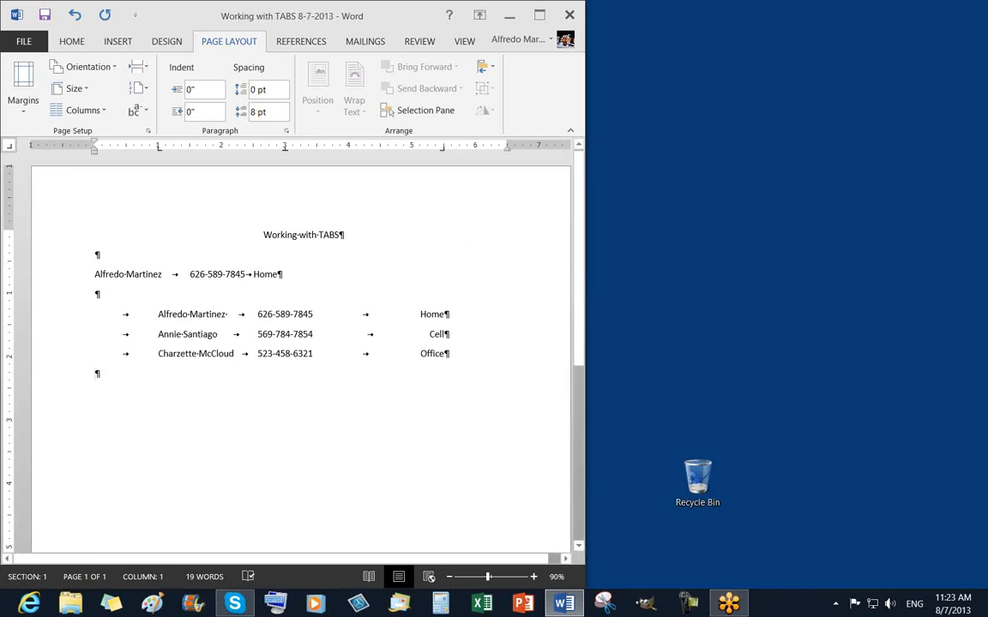
# Save the document and turn off Show/Hide ¶ on the HOME tab.
pyautogui.click(45, 16)
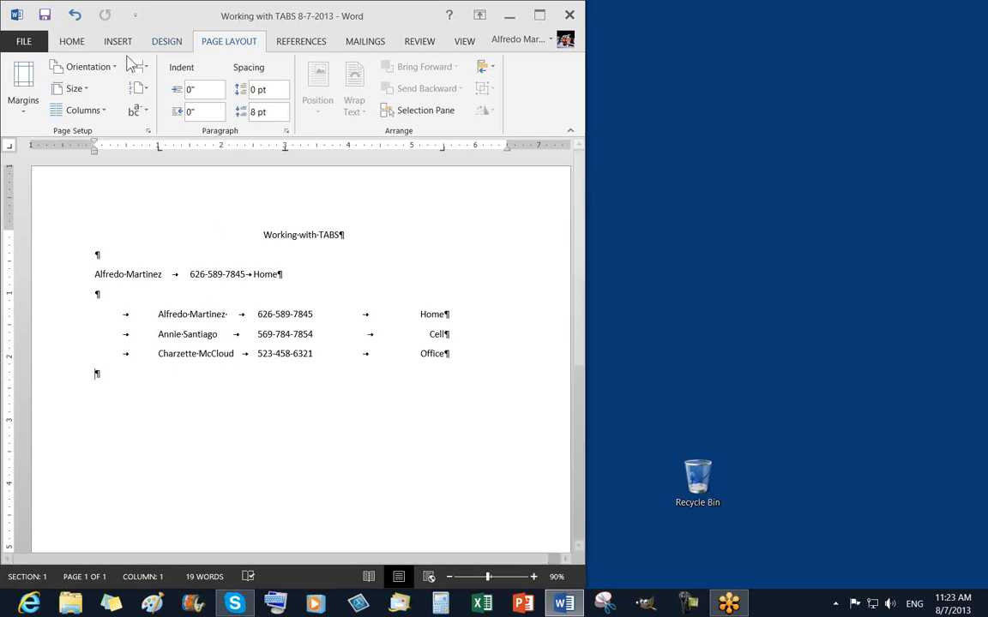
pyautogui.click(75, 42)
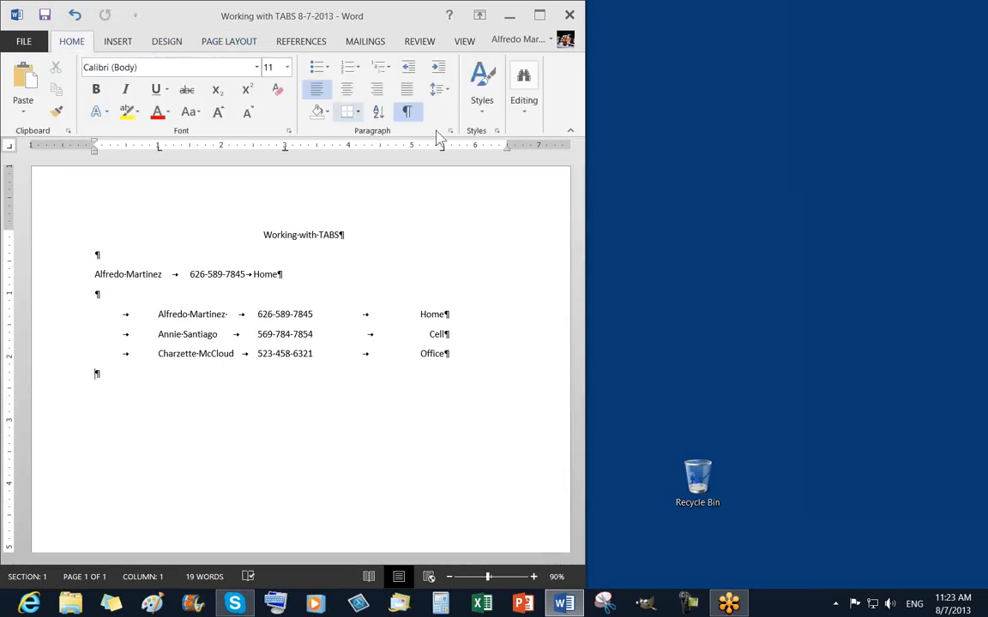
pyautogui.click(408, 114)
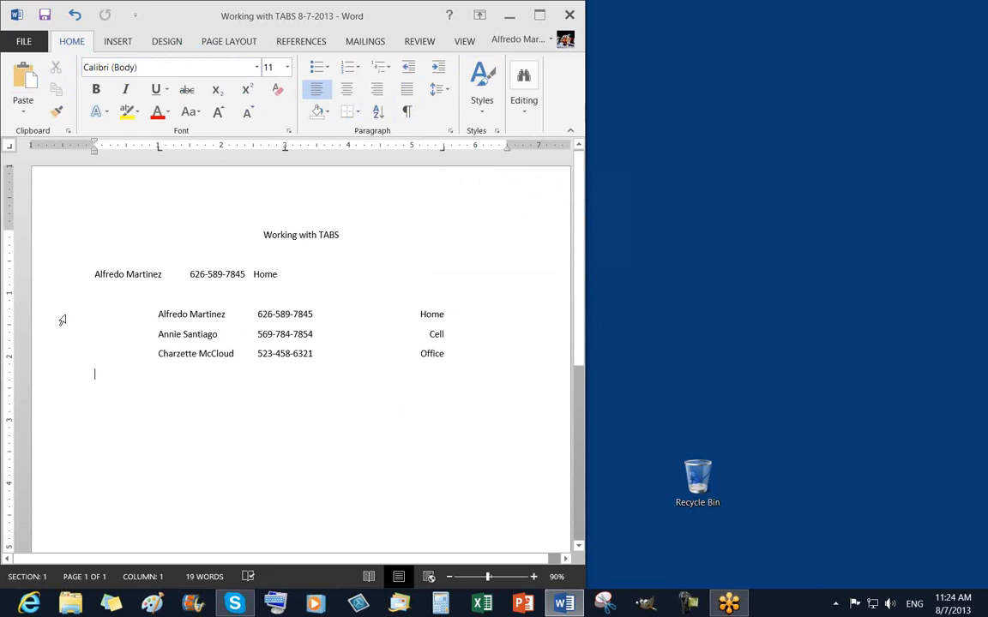
pyautogui.moveTo(62, 320); pyautogui.dragTo(61, 344)
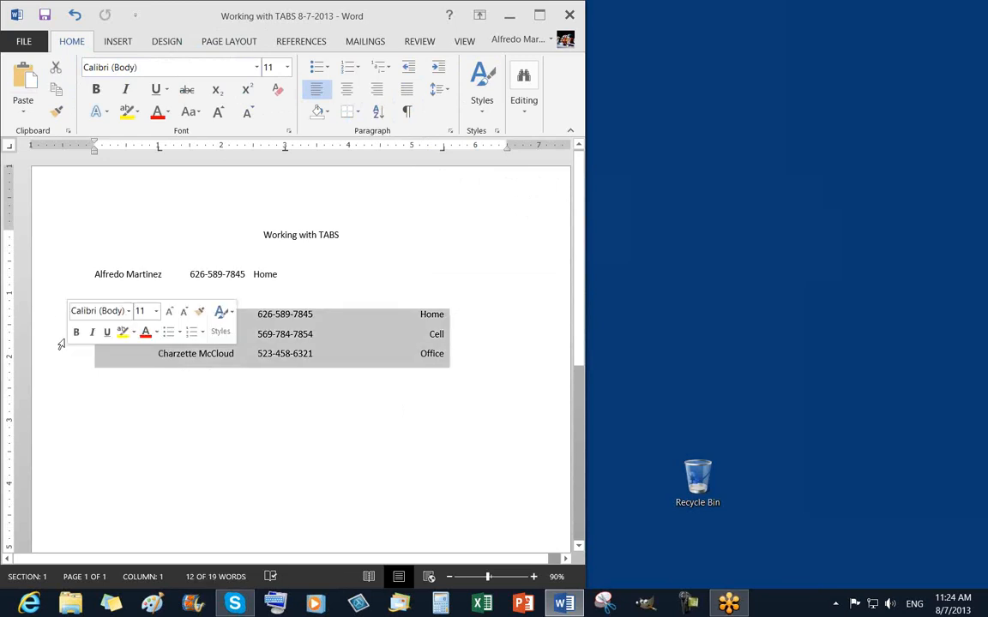
pyautogui.click(57, 315)
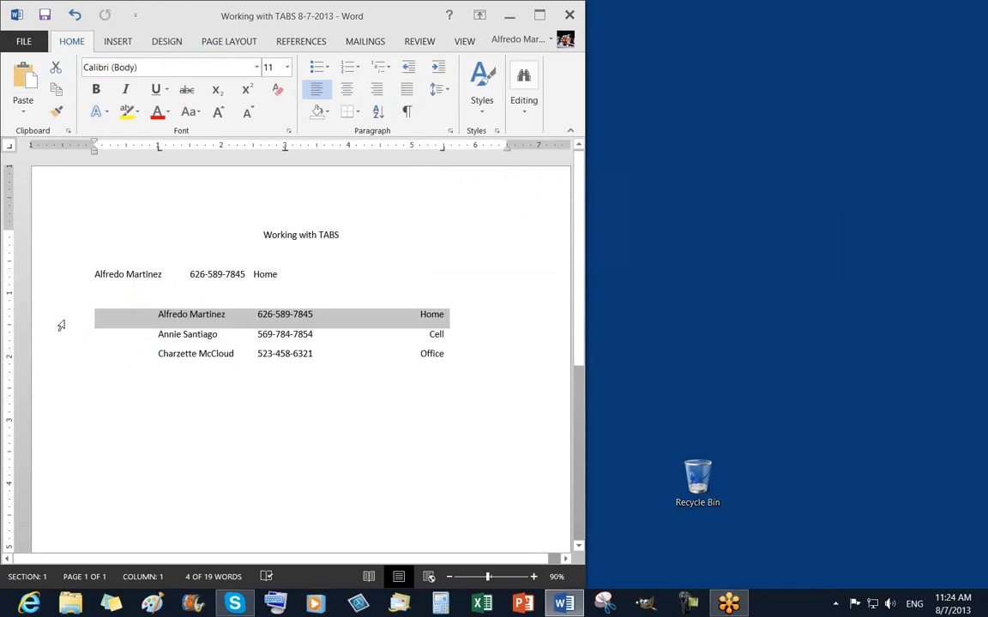
pyautogui.moveTo(61, 325); pyautogui.dragTo(70, 366)
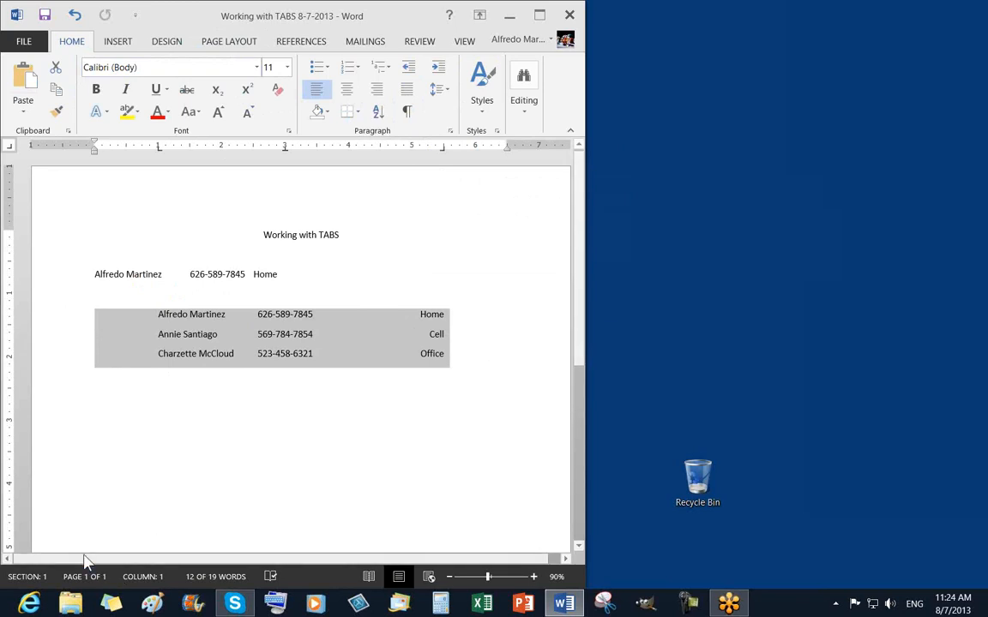
pyautogui.moveTo(78, 566); pyautogui.dragTo(33, 563)
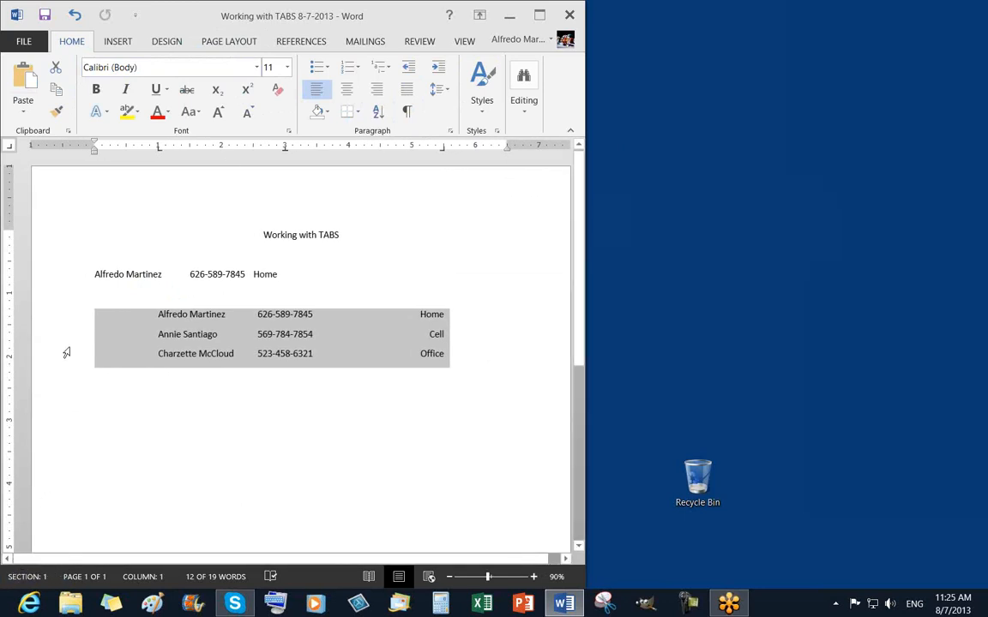
pyautogui.click(60, 315)
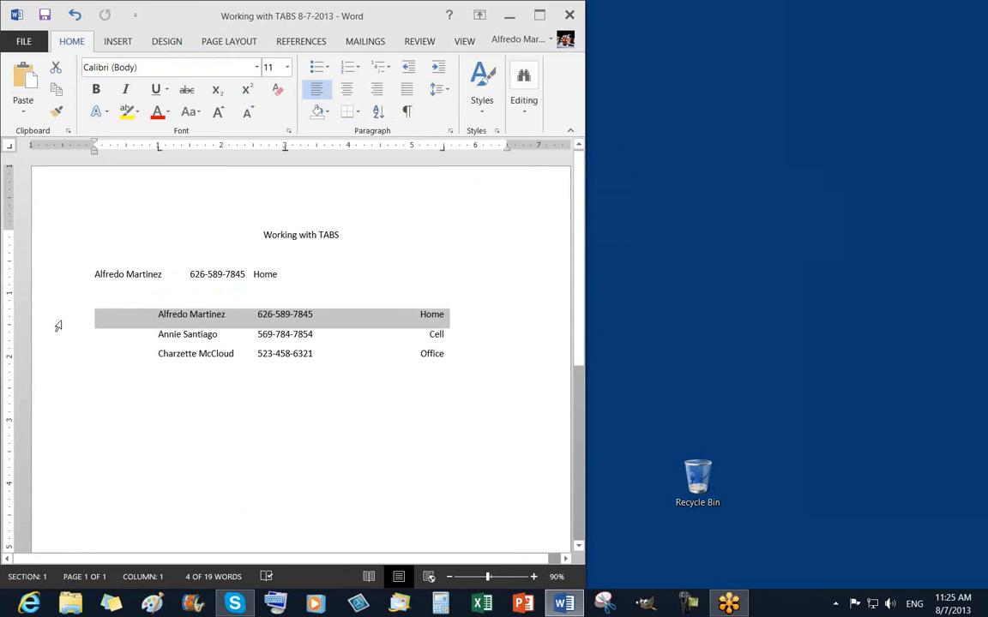
pyautogui.moveTo(57, 316); pyautogui.dragTo(57, 354)
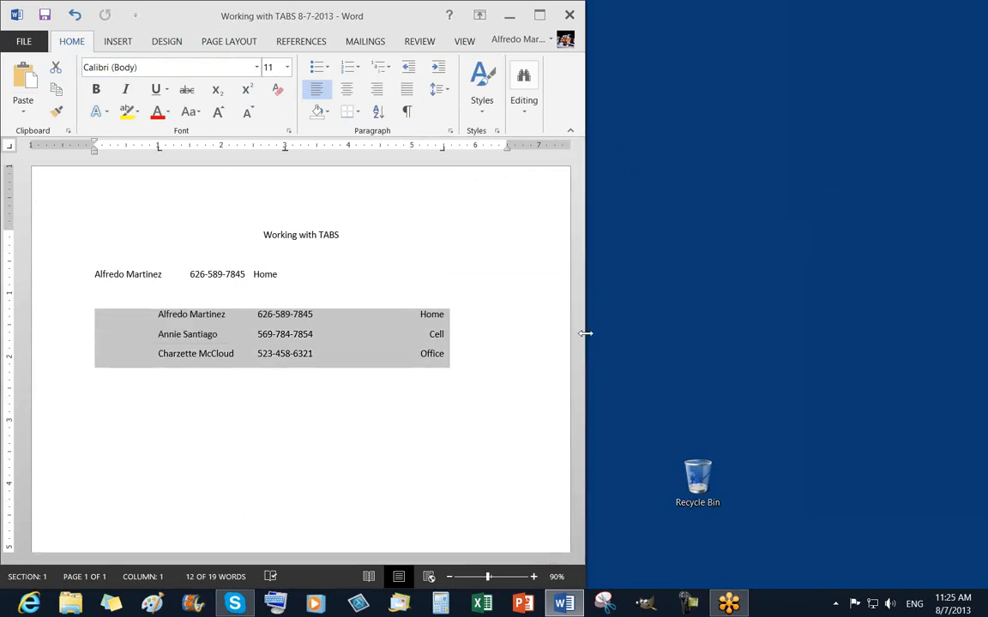
# Resize the Word window wider to show the full page, then select the three contact lines.
pyautogui.moveTo(585, 332); pyautogui.dragTo(490, 334)
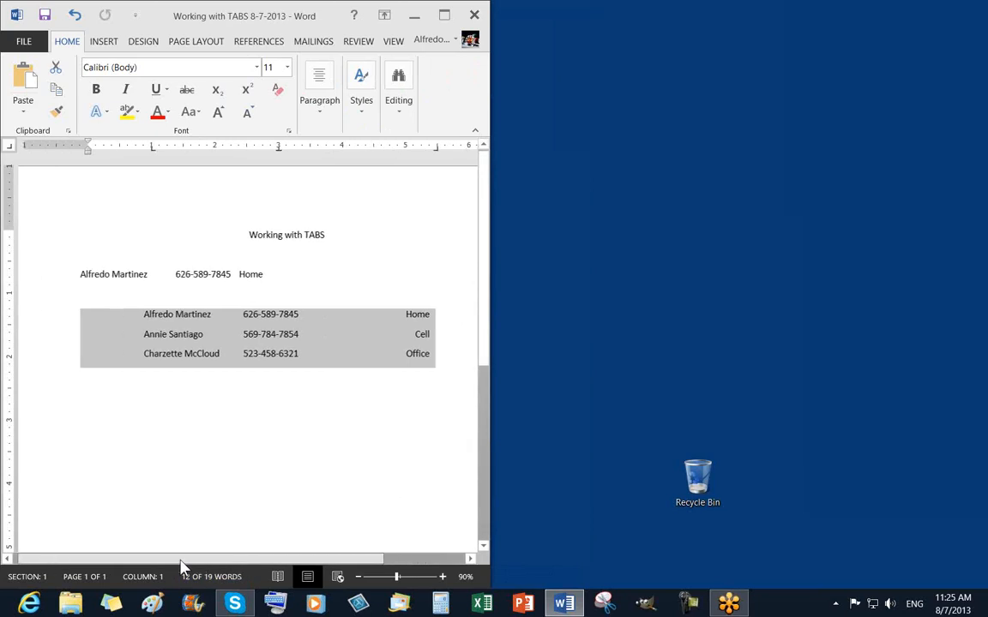
pyautogui.moveTo(180, 562); pyautogui.dragTo(329, 572)
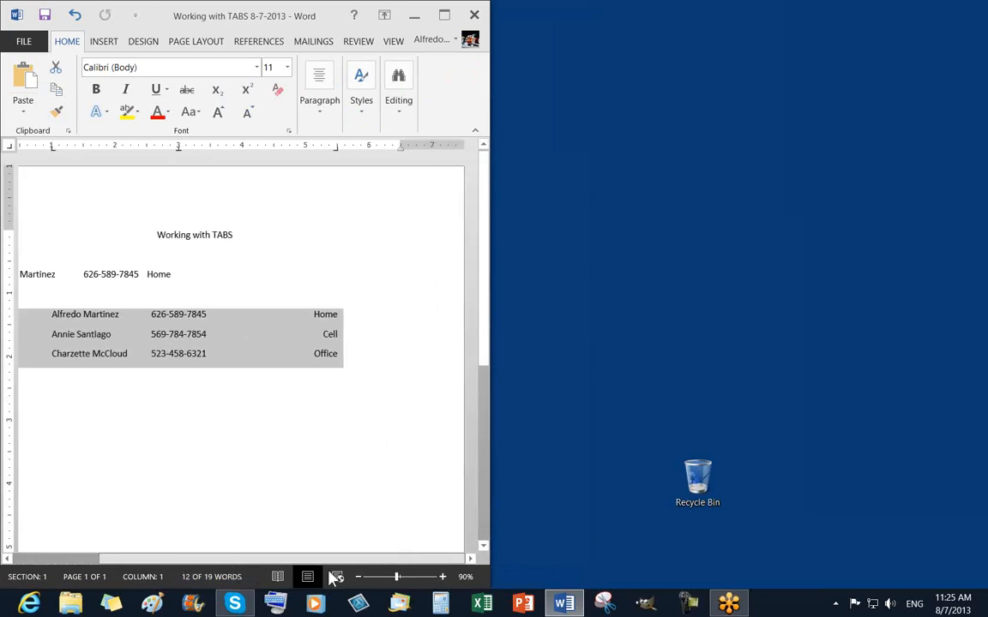
pyautogui.click(84, 371)
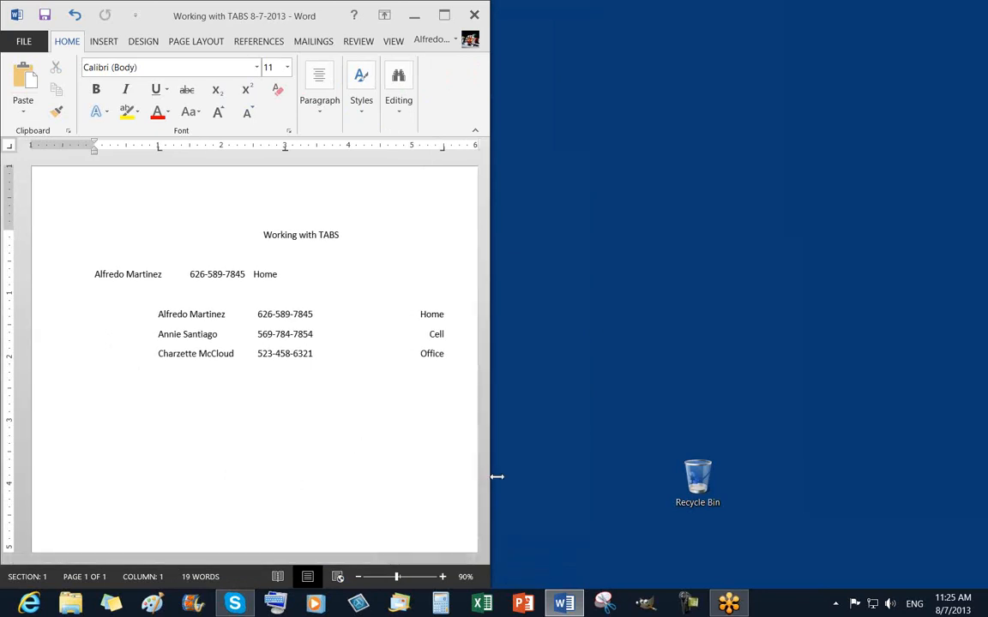
pyautogui.moveTo(496, 477); pyautogui.dragTo(555, 475)
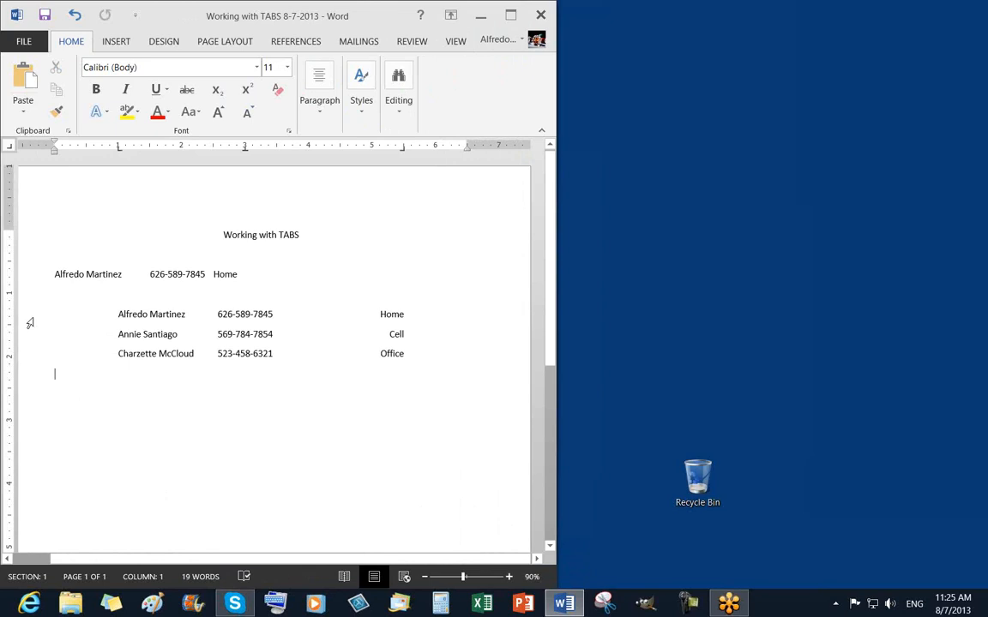
pyautogui.moveTo(30, 319); pyautogui.dragTo(31, 356)
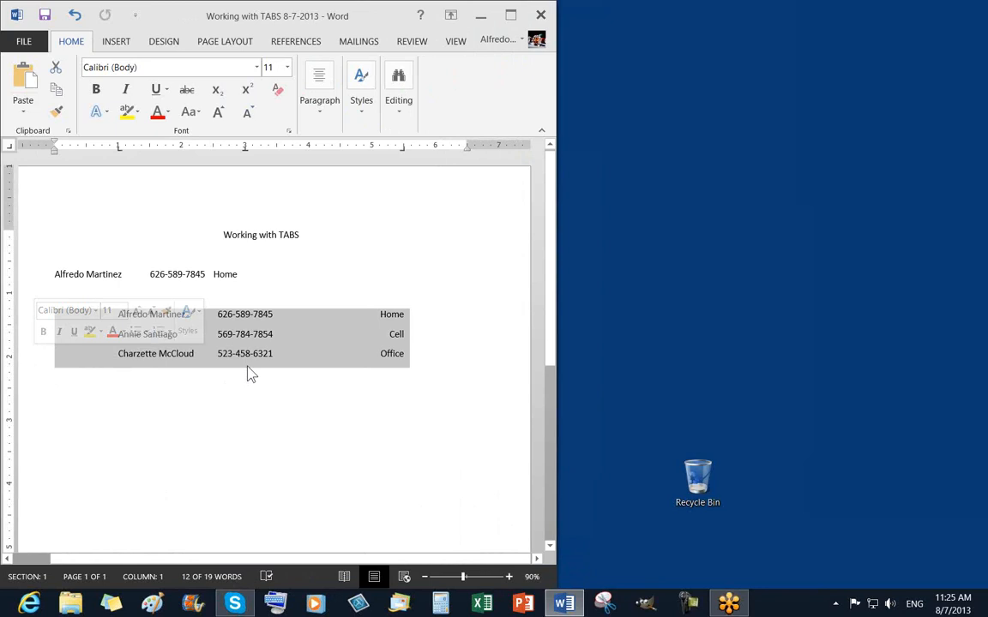
# Open the Paragraph dialog from the PAGE LAYOUT tab for the selected contact lines.
pyautogui.click(223, 43)
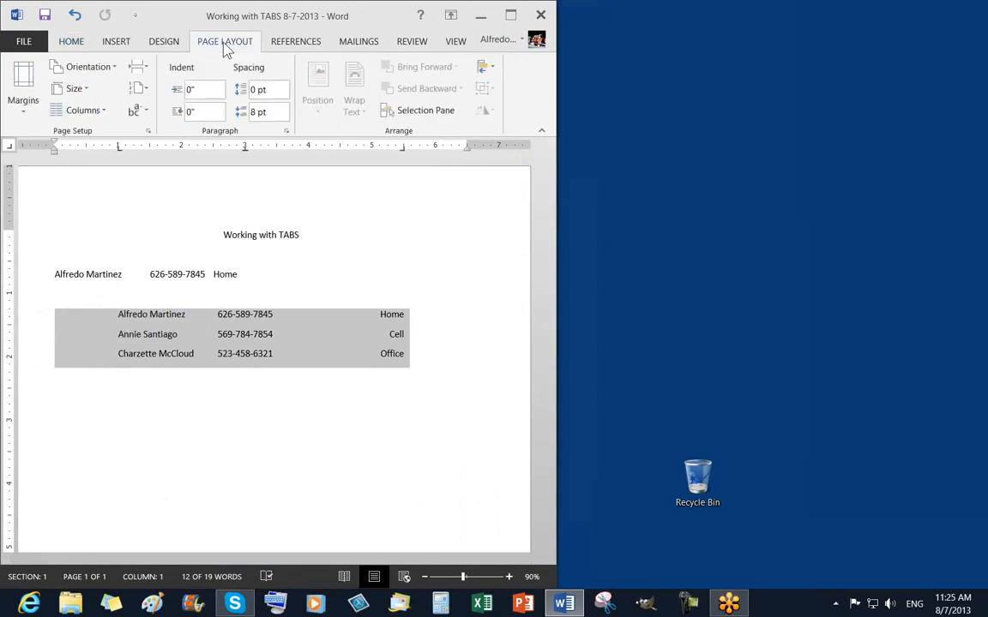
pyautogui.click(287, 134)
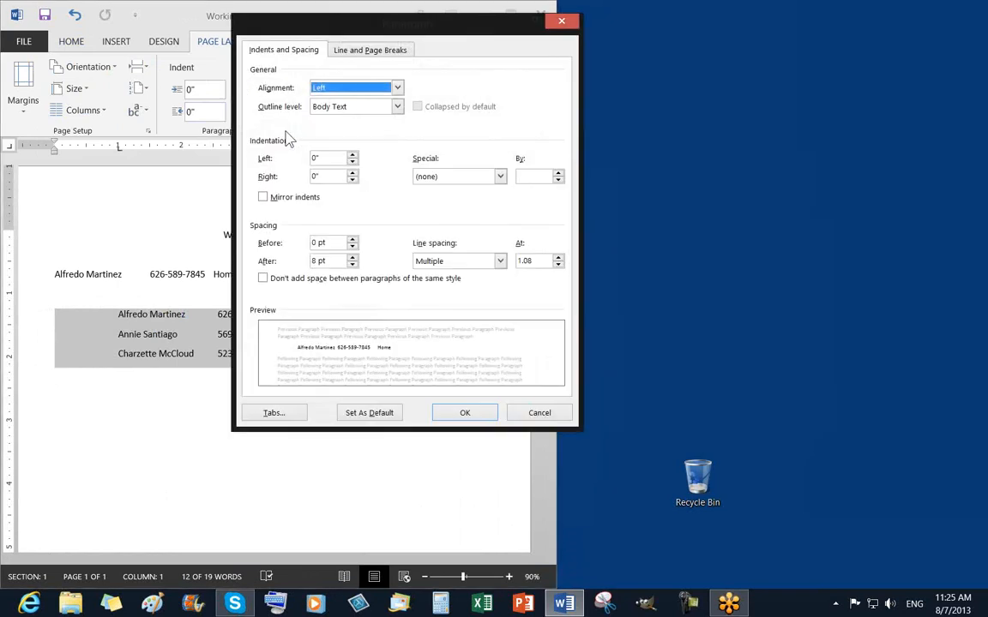
# In the Tabs dialog, select the 3" stop, choose leader 2 (dots) and set it.
pyautogui.click(276, 415)
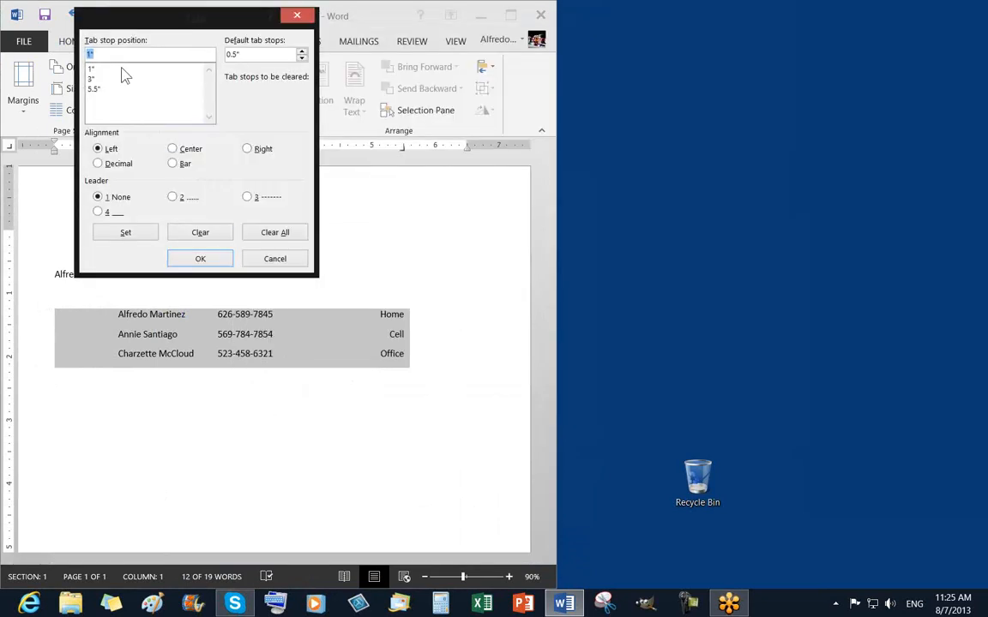
pyautogui.moveTo(116, 26)
pyautogui.mouseDown()
pyautogui.moveTo(139, 29)
pyautogui.moveTo(118, 29)
pyautogui.mouseUp()
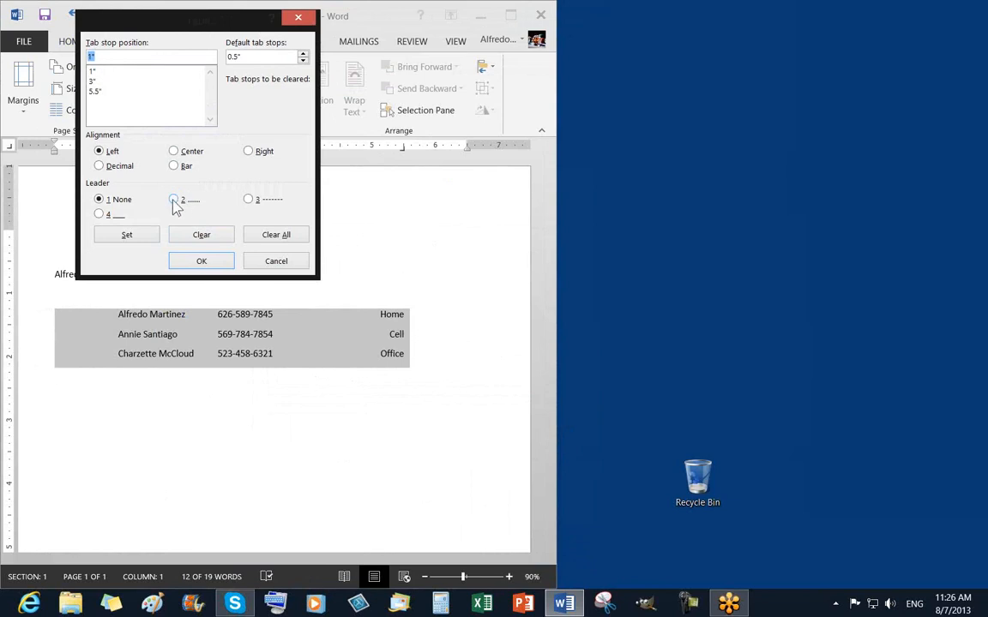
pyautogui.click(90, 71)
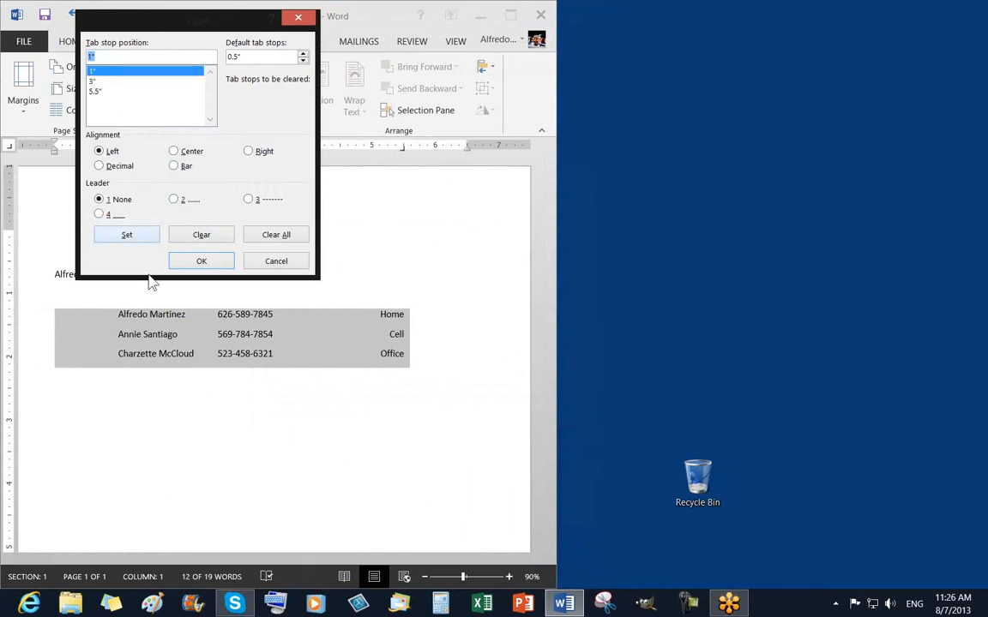
pyautogui.moveTo(144, 33); pyautogui.dragTo(286, 29)
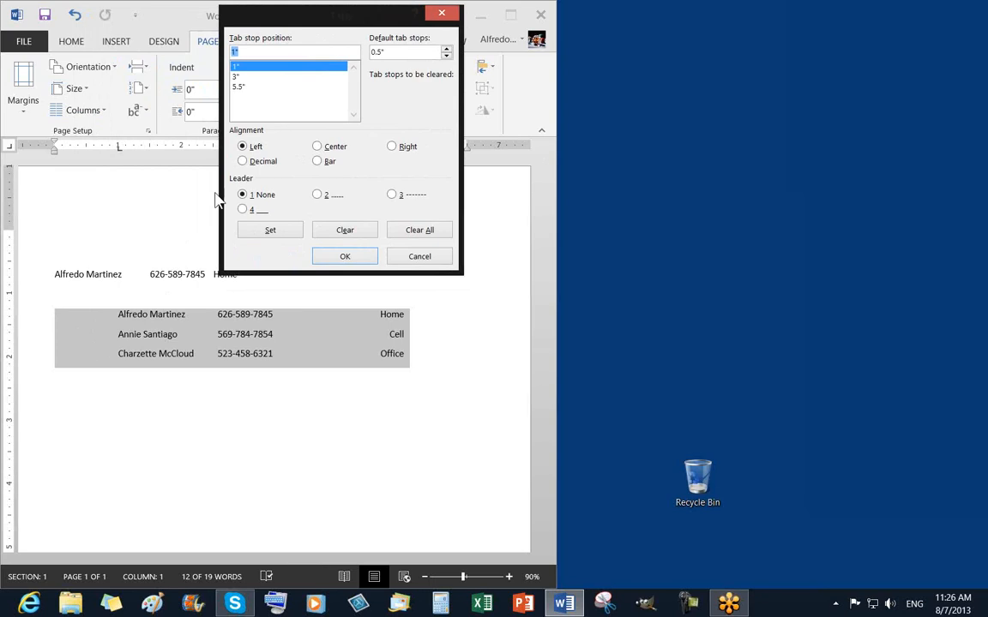
pyautogui.click(238, 77)
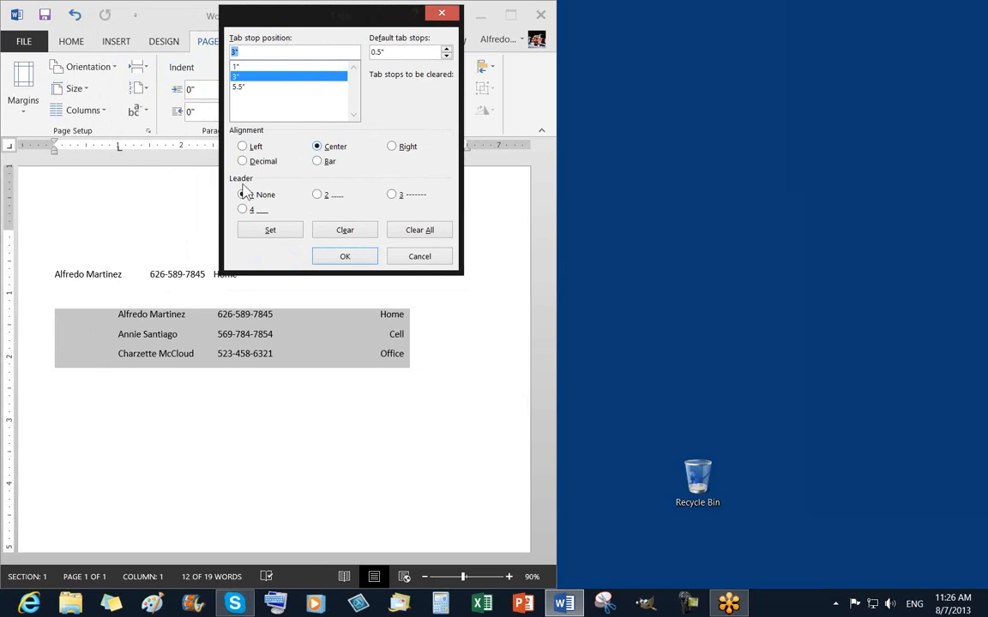
pyautogui.click(317, 195)
pyautogui.click(272, 232)
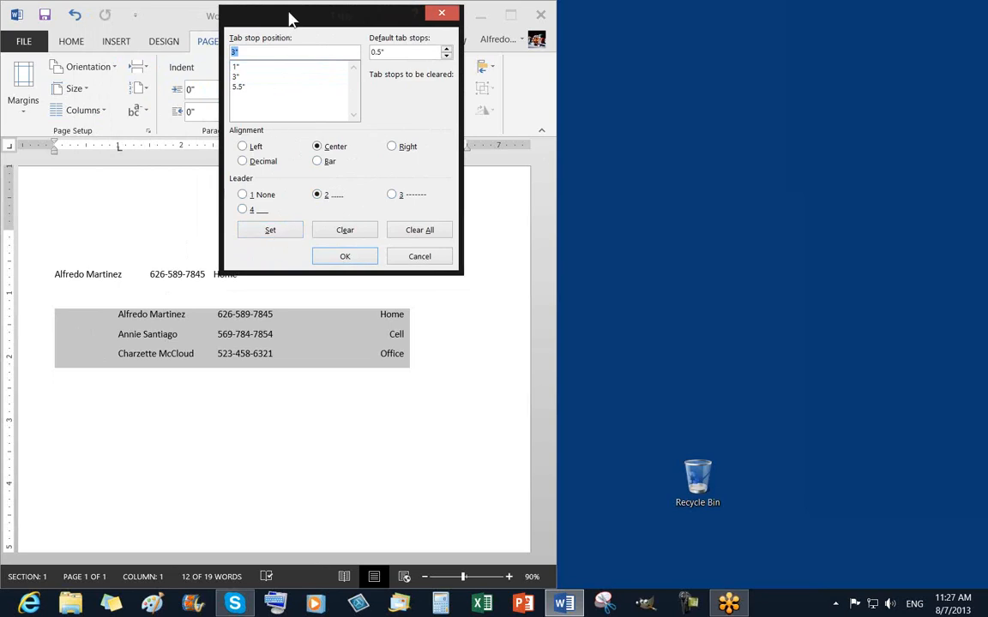
pyautogui.moveTo(289, 17); pyautogui.dragTo(105, 15)
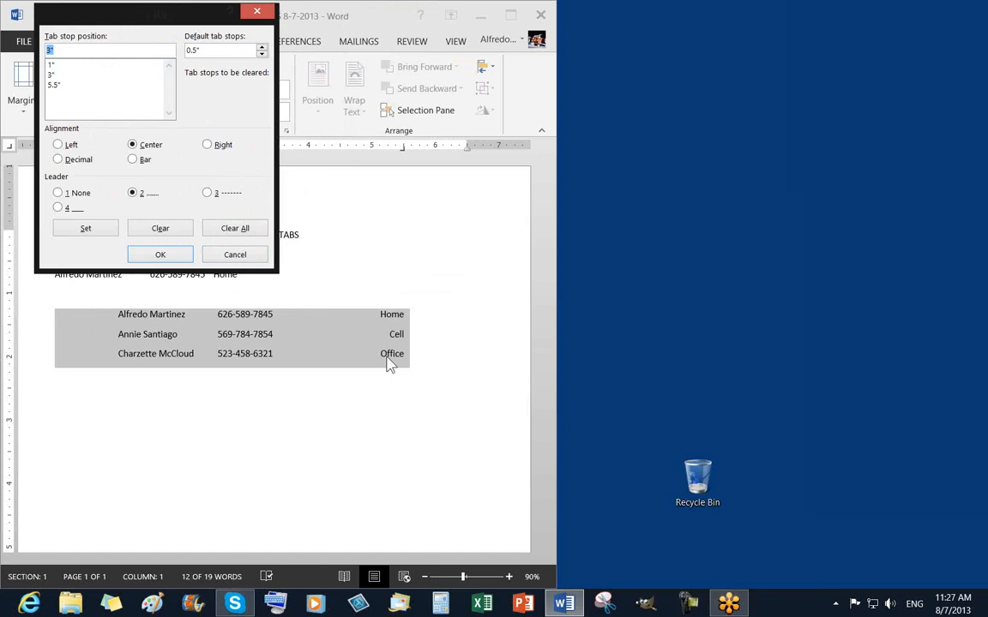
# Give the 5.5" right tab stop dotted leader 2, check the 1", 3" and 5.5" stops, and confirm.
pyautogui.click(56, 84)
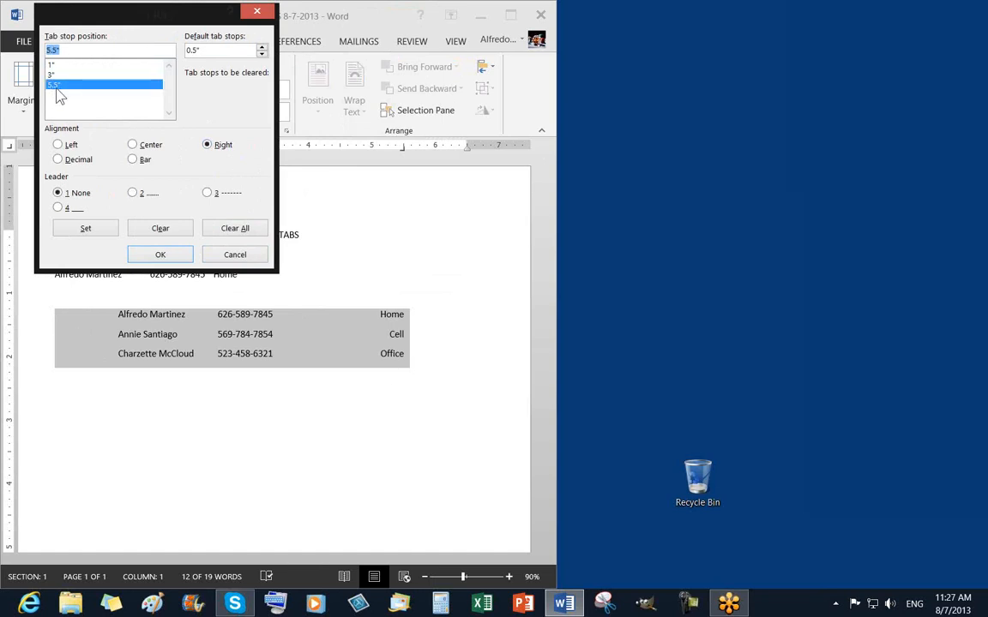
pyautogui.click(134, 193)
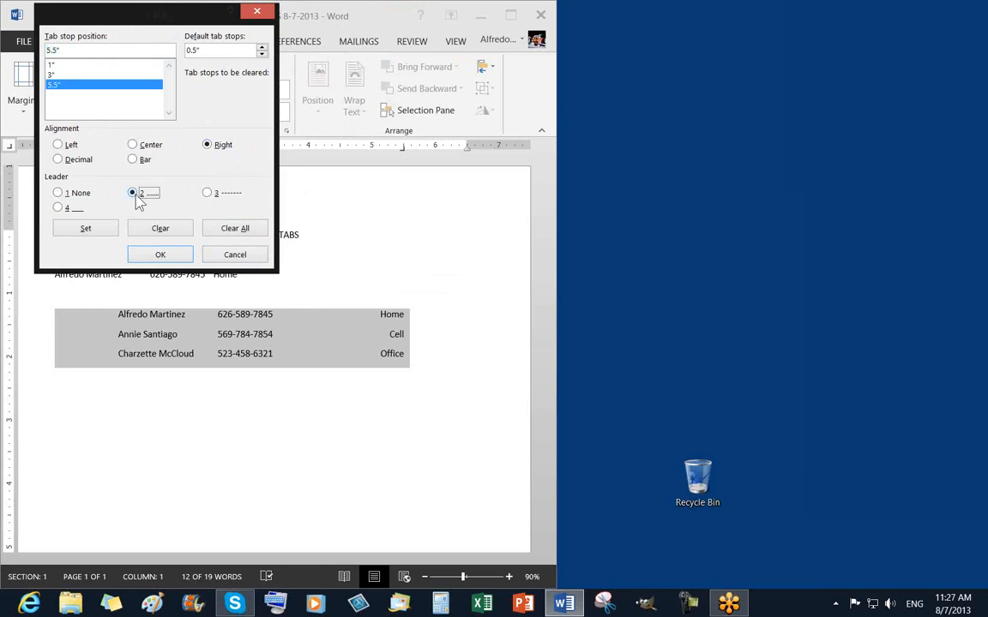
pyautogui.click(86, 229)
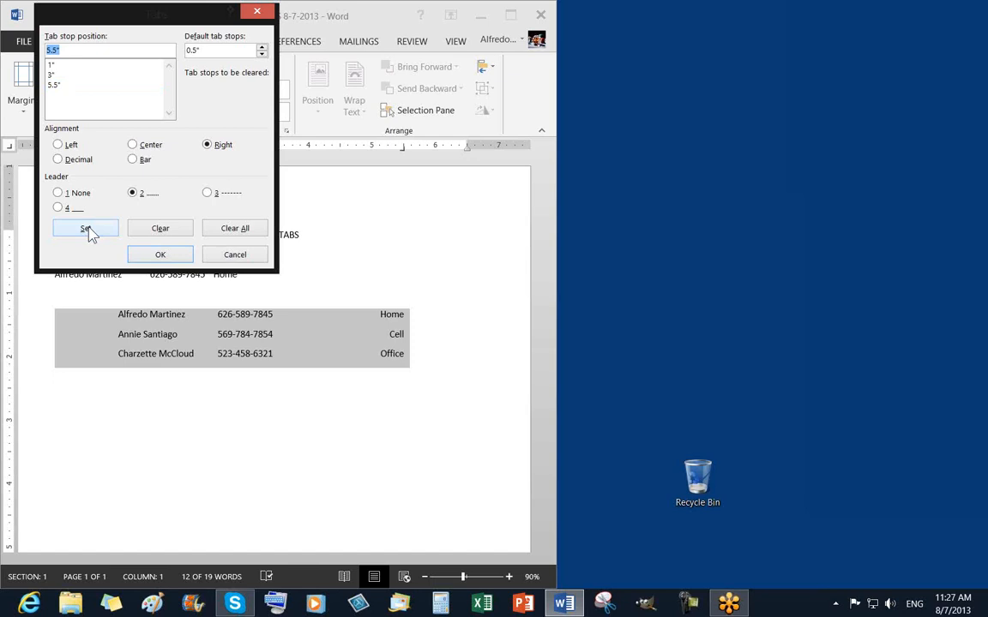
pyautogui.click(50, 66)
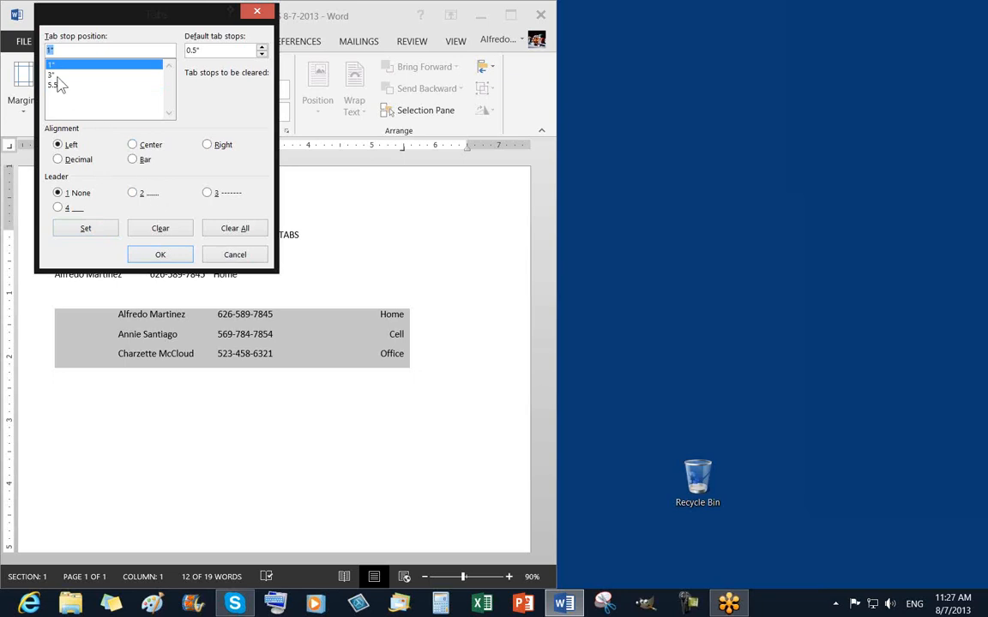
pyautogui.click(55, 75)
pyautogui.click(58, 86)
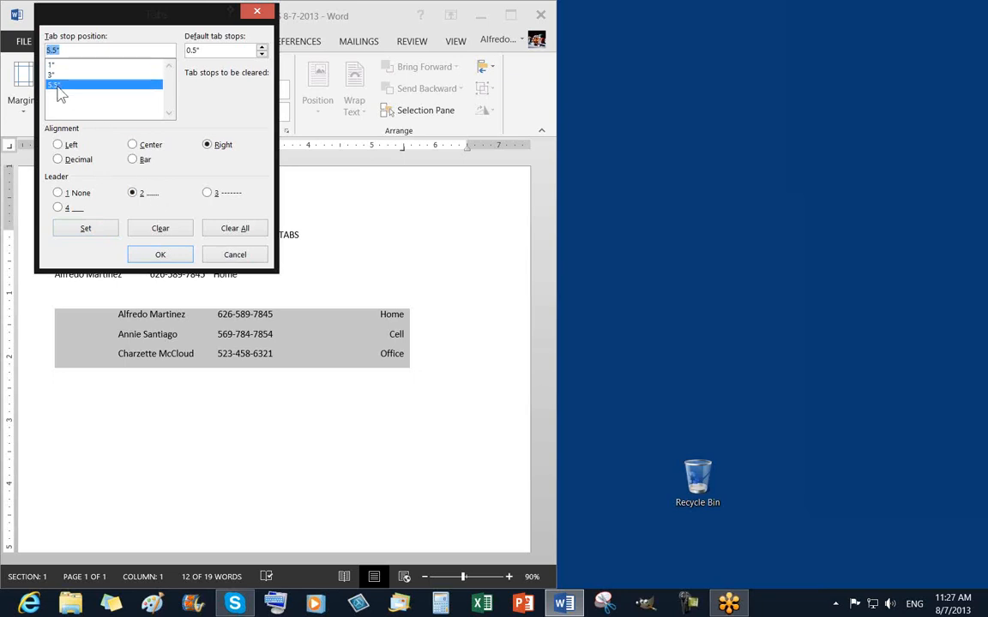
pyautogui.click(160, 255)
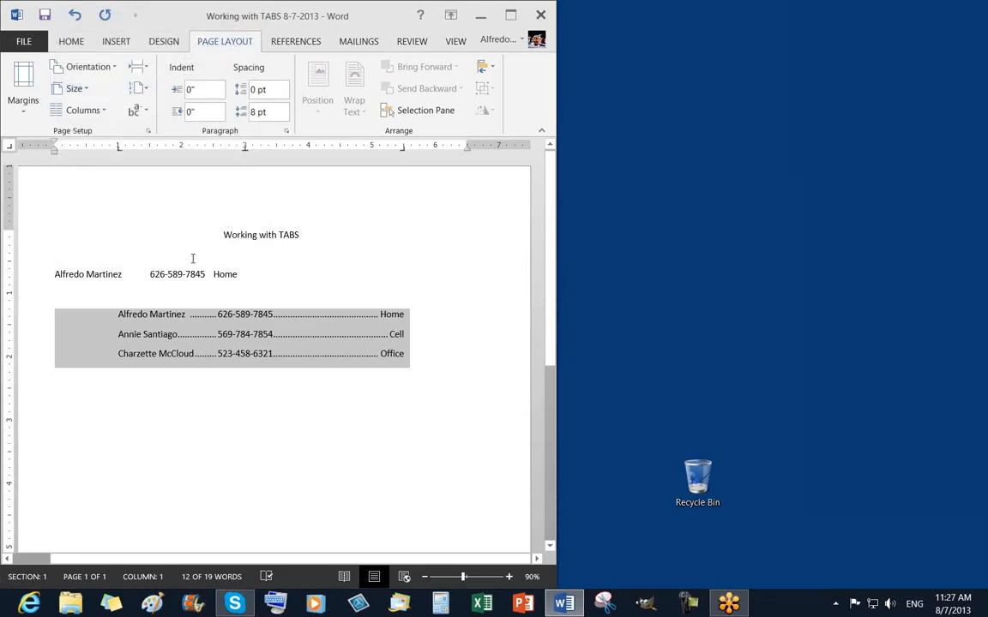
# Add a fourth contact row with the contact's name, phone number and Cell, then start a new tabbed line.
pyautogui.click(443, 384)
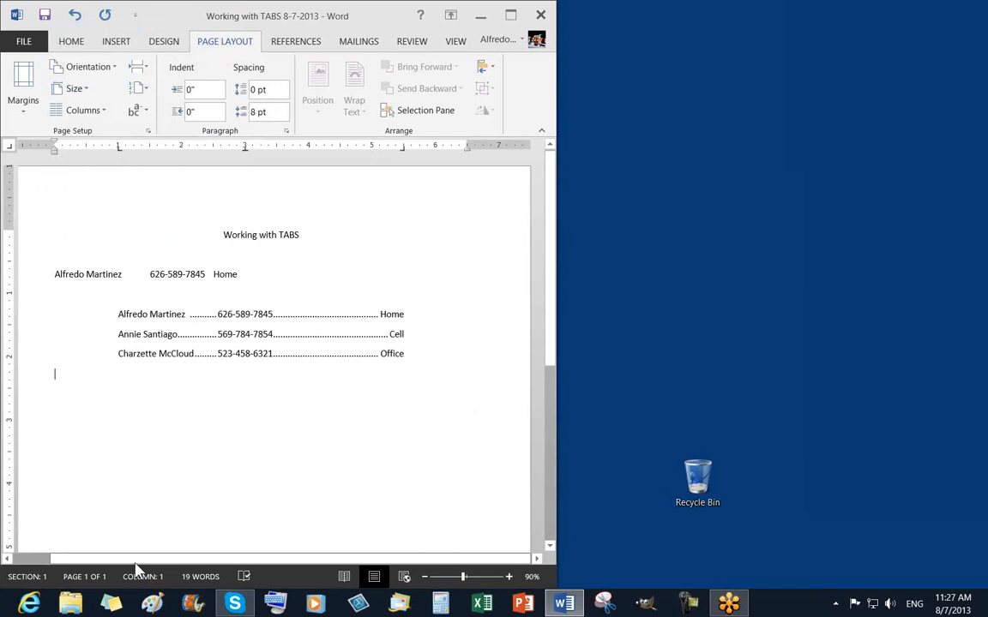
pyautogui.moveTo(135, 562); pyautogui.dragTo(126, 561)
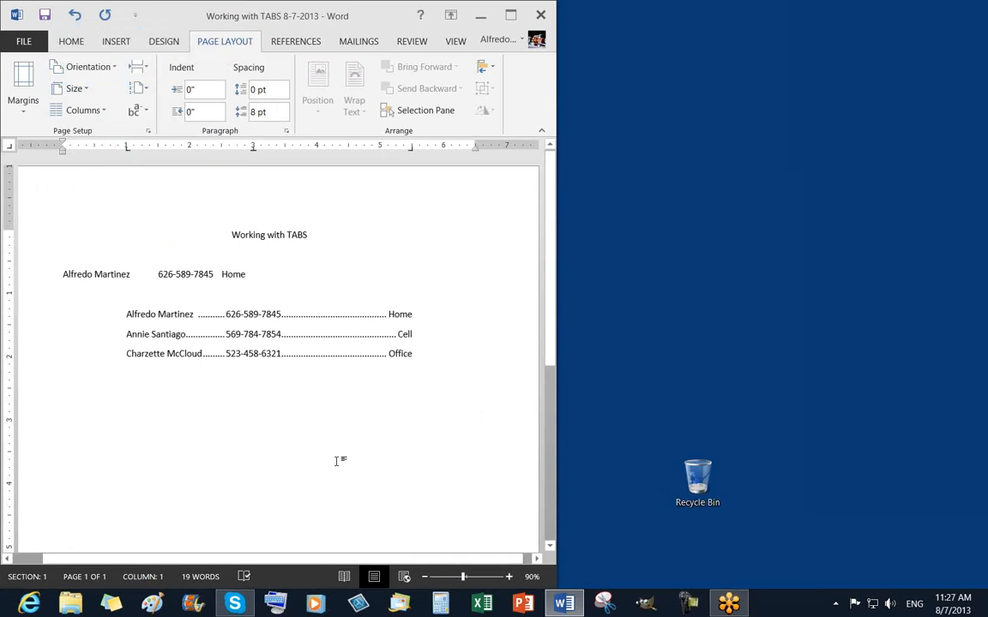
pyautogui.click(415, 352)
pyautogui.press('Down')
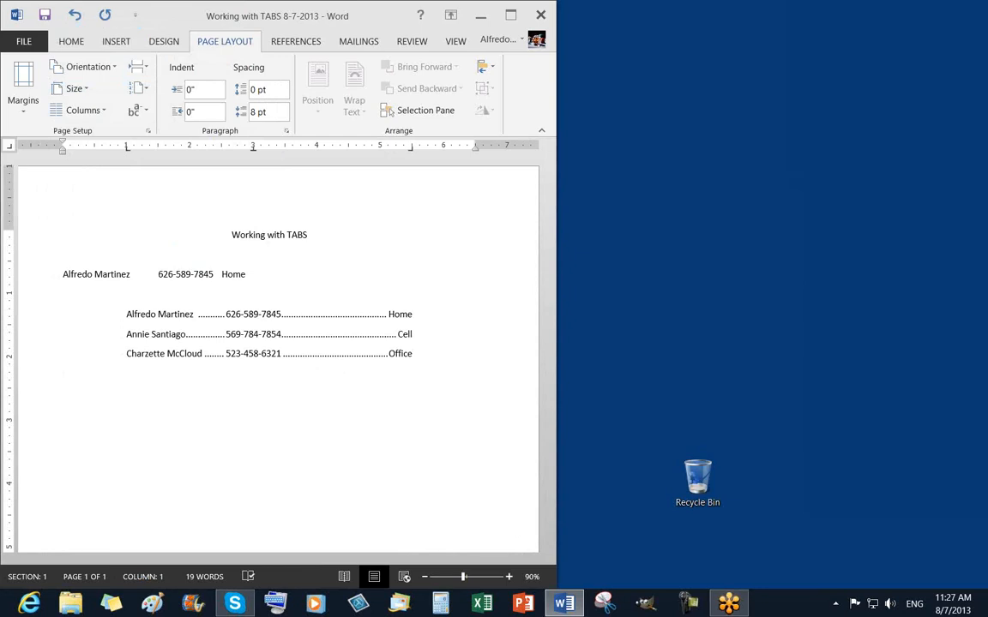
pyautogui.press('Tab')
pyautogui.press('Tab')
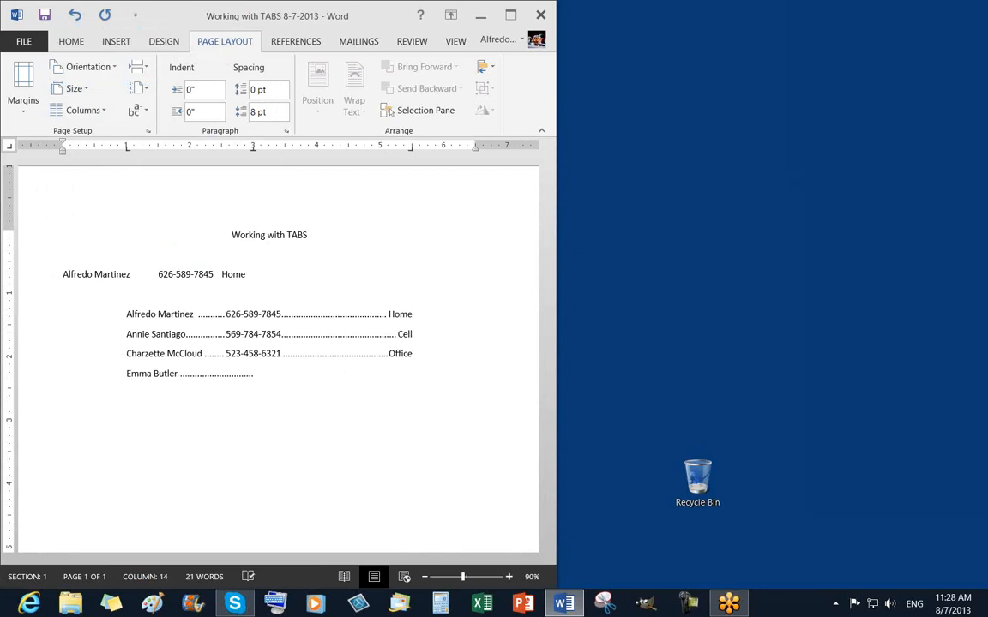
pyautogui.press('Tab')
pyautogui.write('Cell')
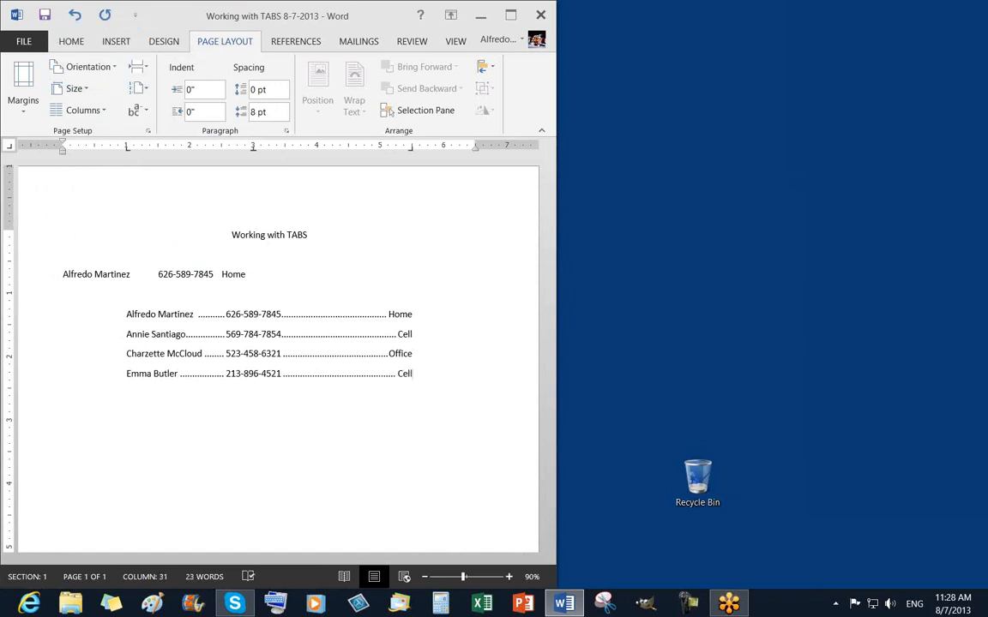
pyautogui.press('Return')
pyautogui.press('Tab')
# Enter a fifth contact's name and phone number in the dotted columns.
pyautogui.click(981, 194)
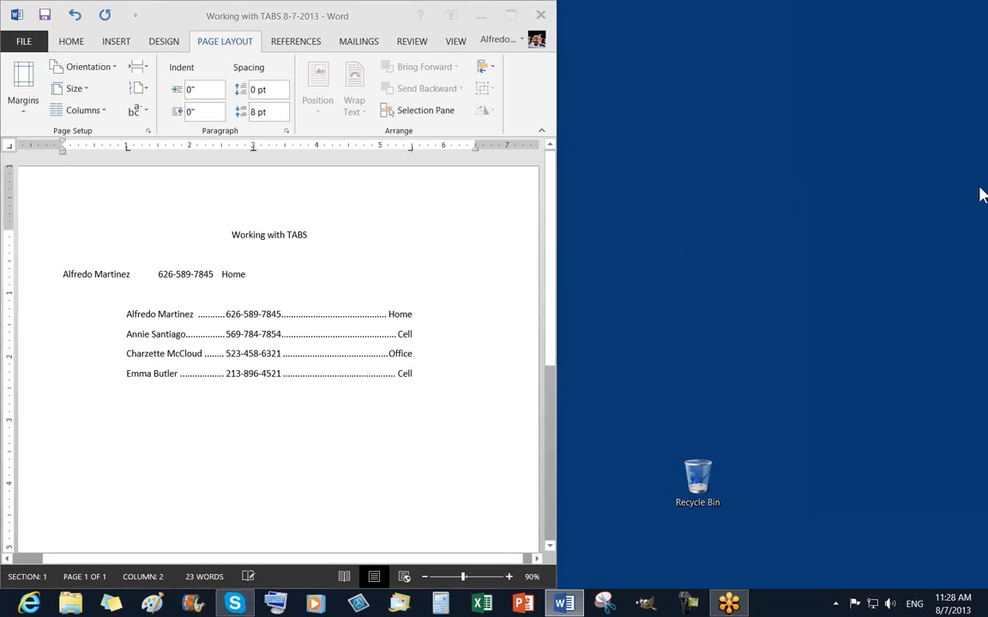
pyautogui.click(170, 392)
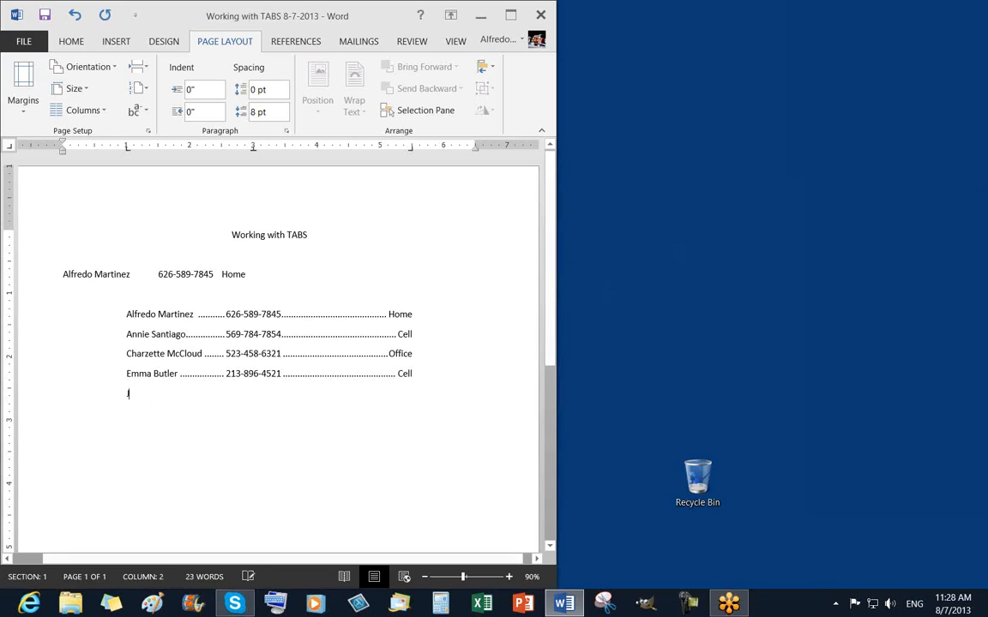
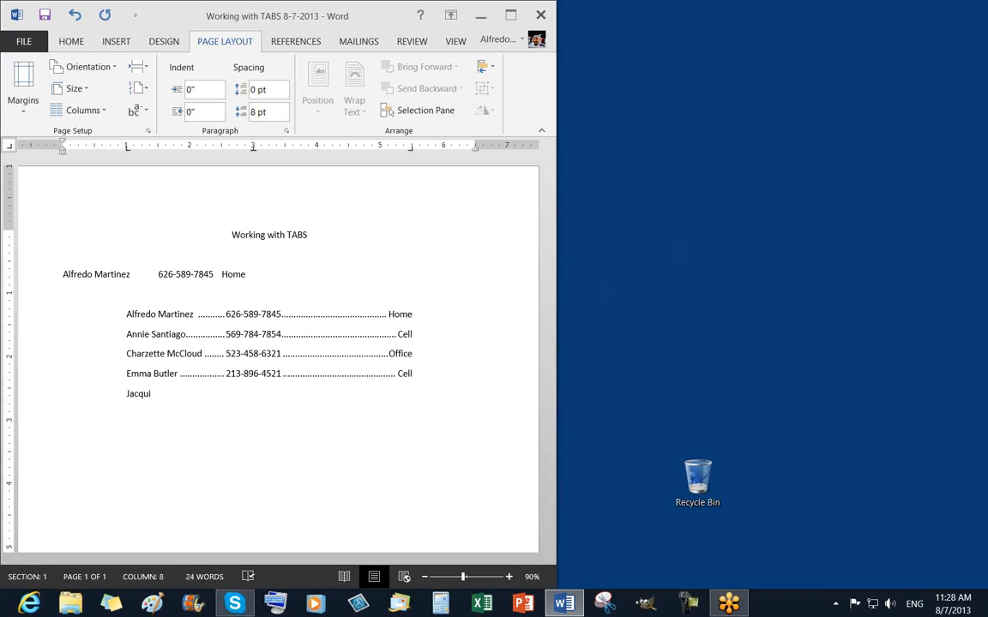
pyautogui.press('Tab')
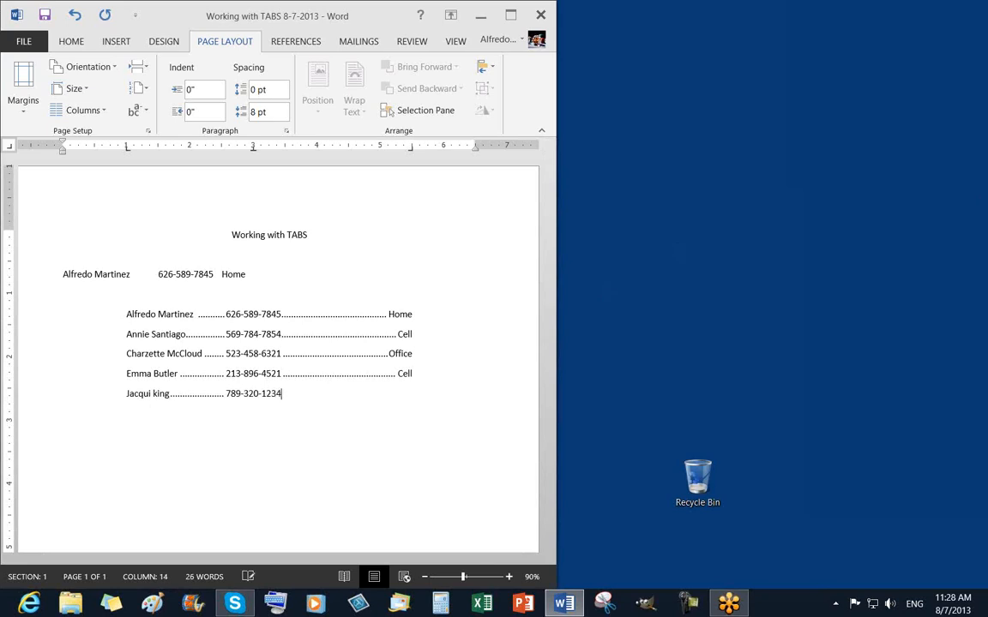
pyautogui.press('Tab')
# Label that row Office and add a sixth contact with name, phone number and Home.
pyautogui.write('Office')
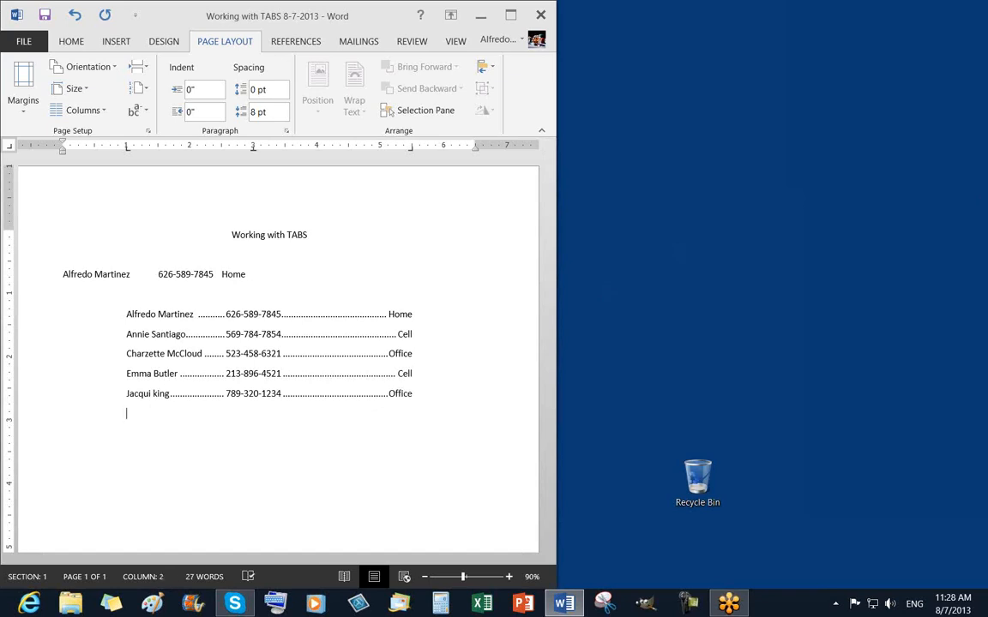
pyautogui.press('Tab')
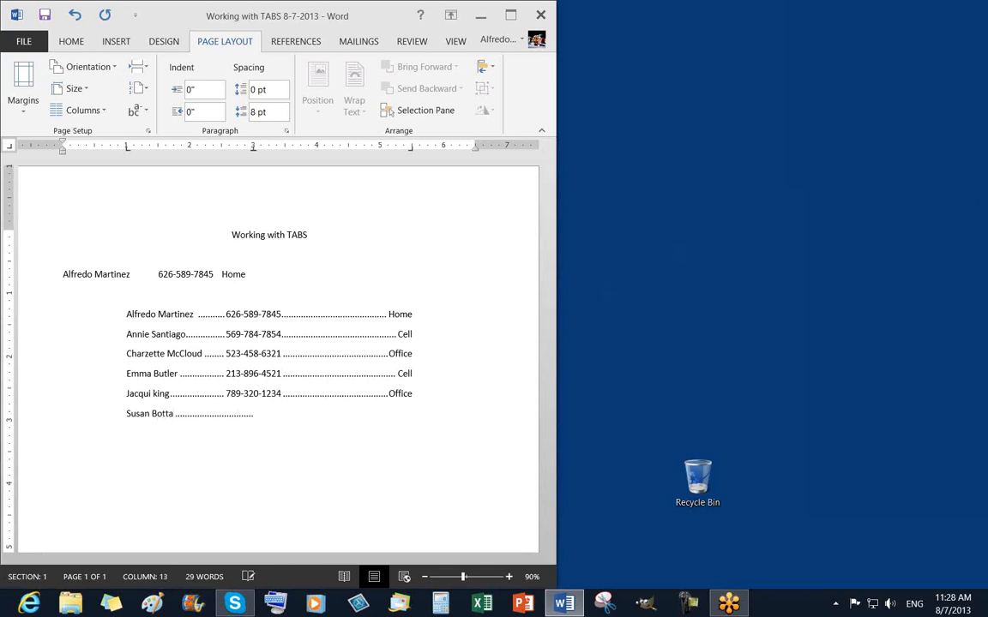
pyautogui.press('Tab')
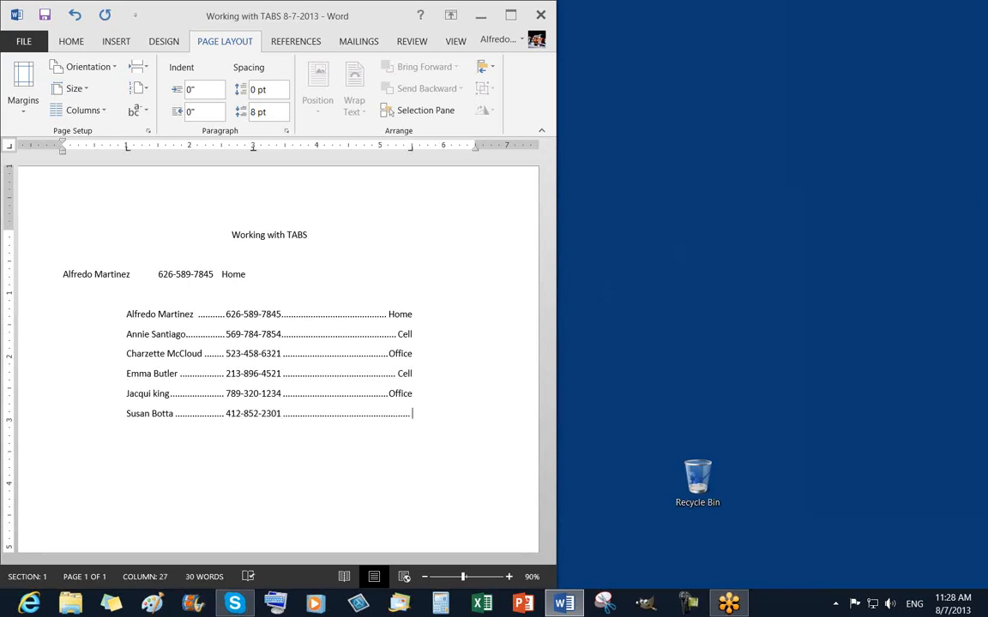
pyautogui.write('Home')
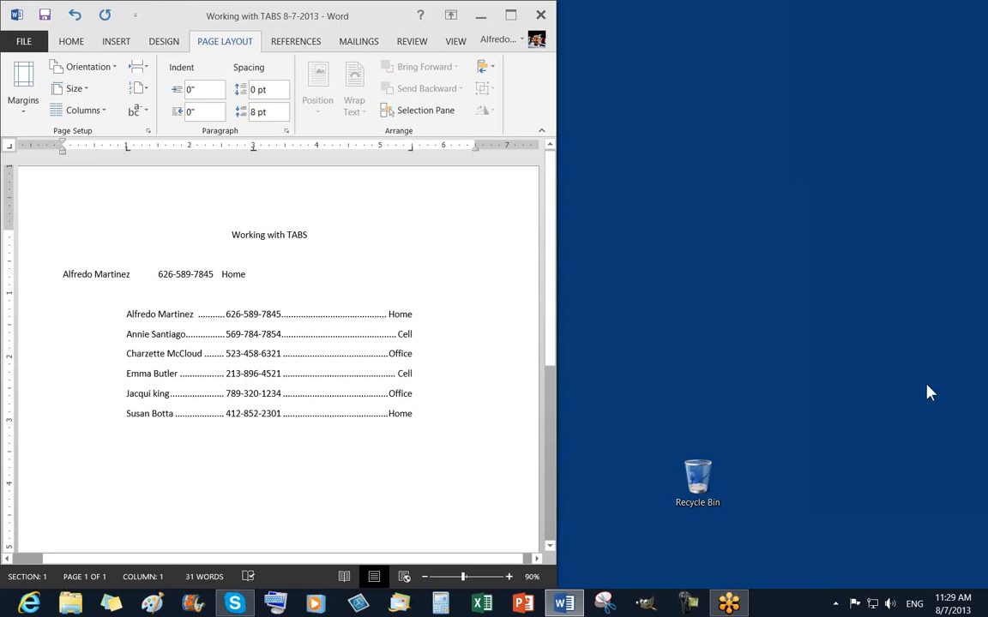
# Add a seventh contact row on a new line with the contact's name, phone number and Cell.
pyautogui.click(979, 190)
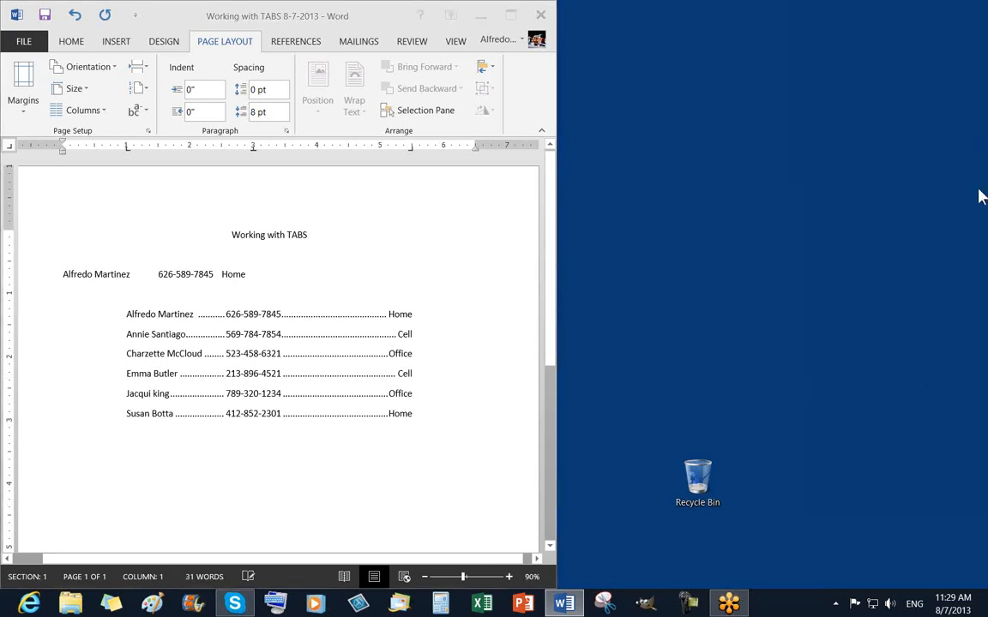
pyautogui.click(426, 410)
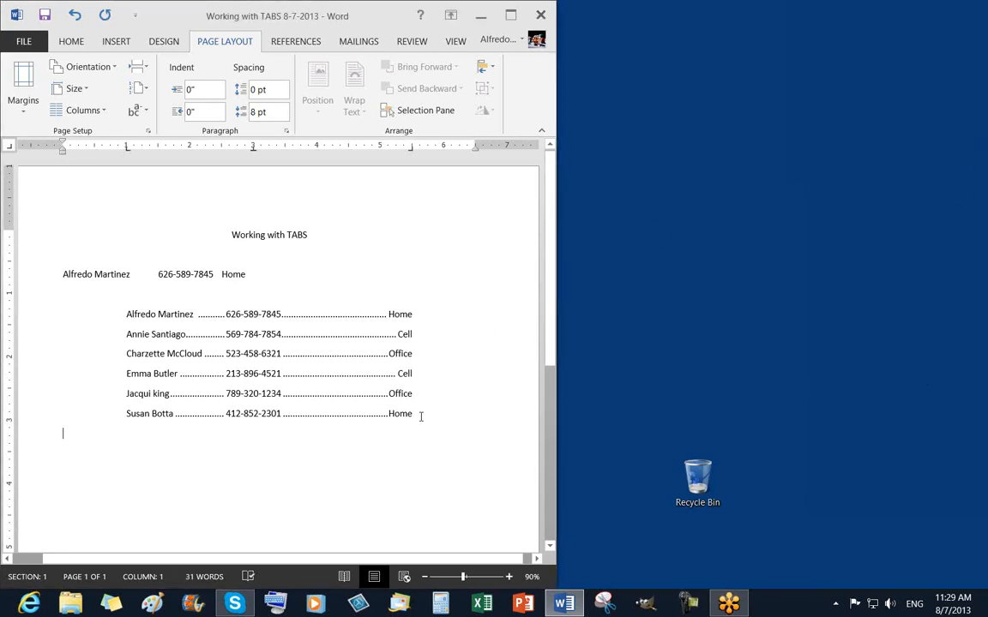
pyautogui.press('Return')
pyautogui.press('Tab')
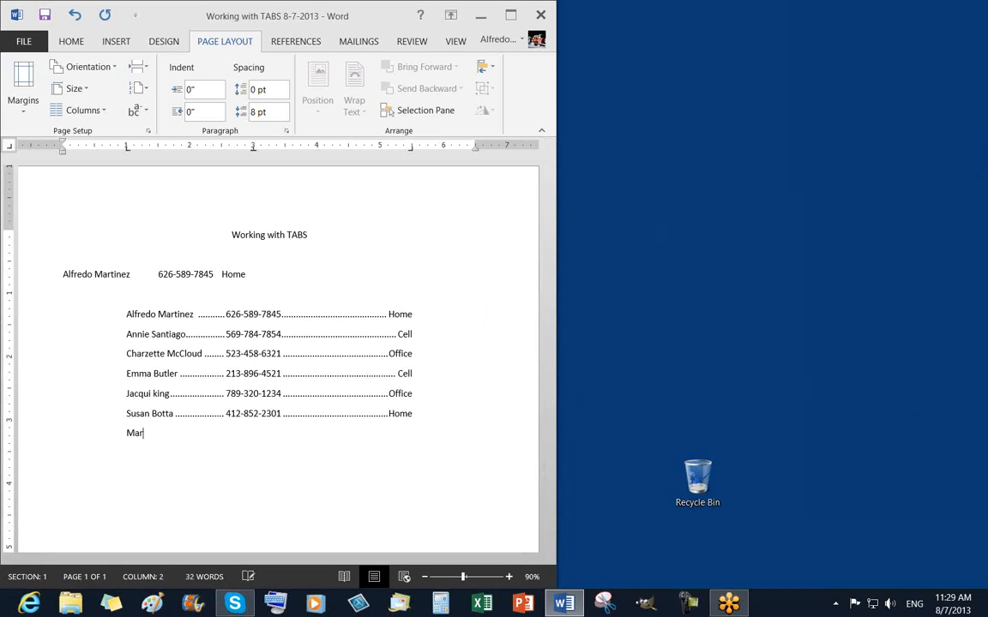
pyautogui.press('Tab')
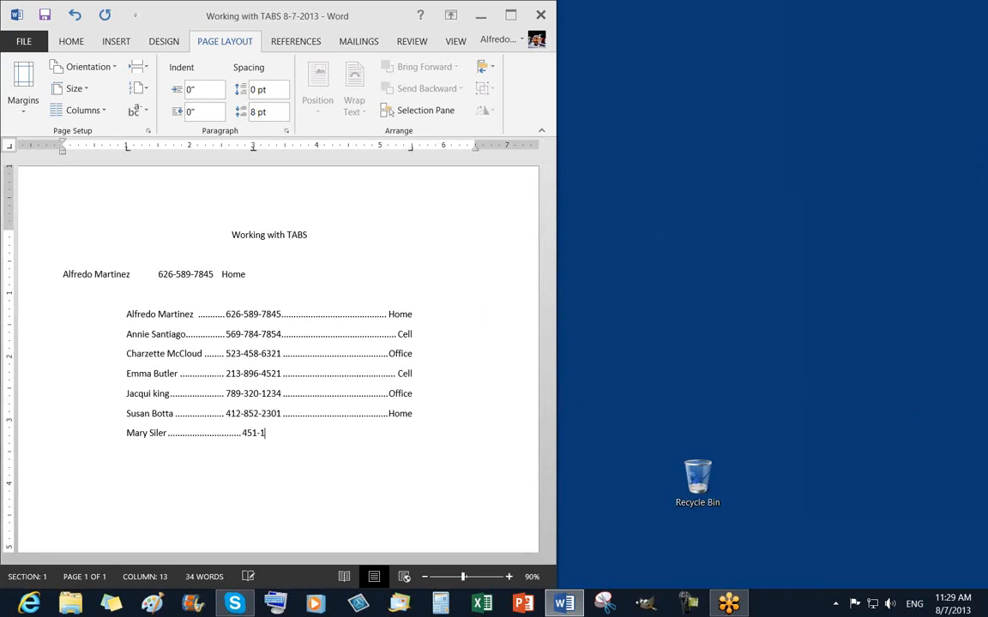
pyautogui.press('Tab')
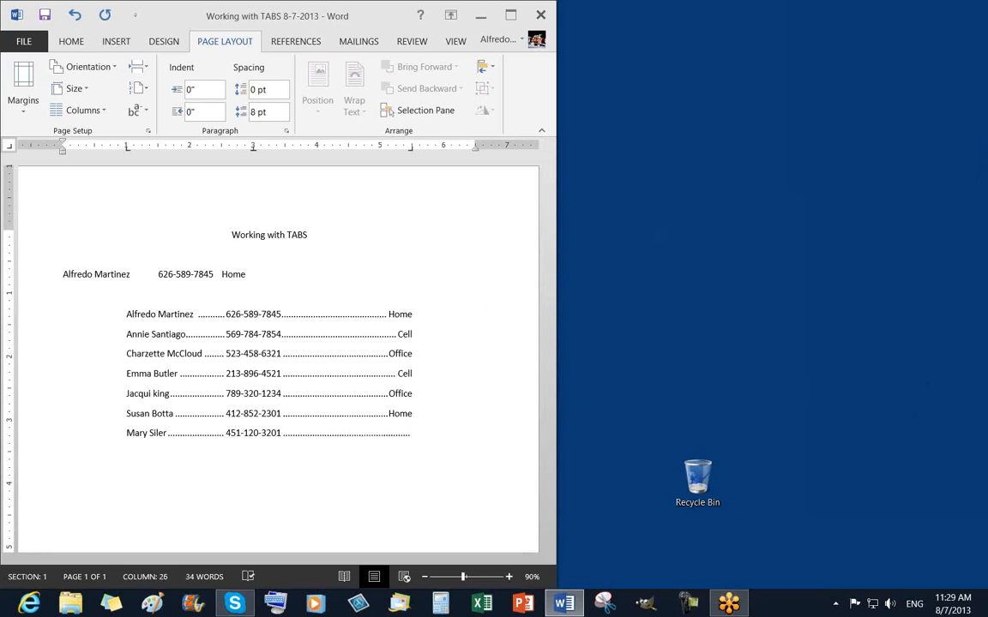
pyautogui.write('Cell')
# Save the contact list from the Quick Access Toolbar and bring up the HOME tab commands.
pyautogui.click(44, 15)
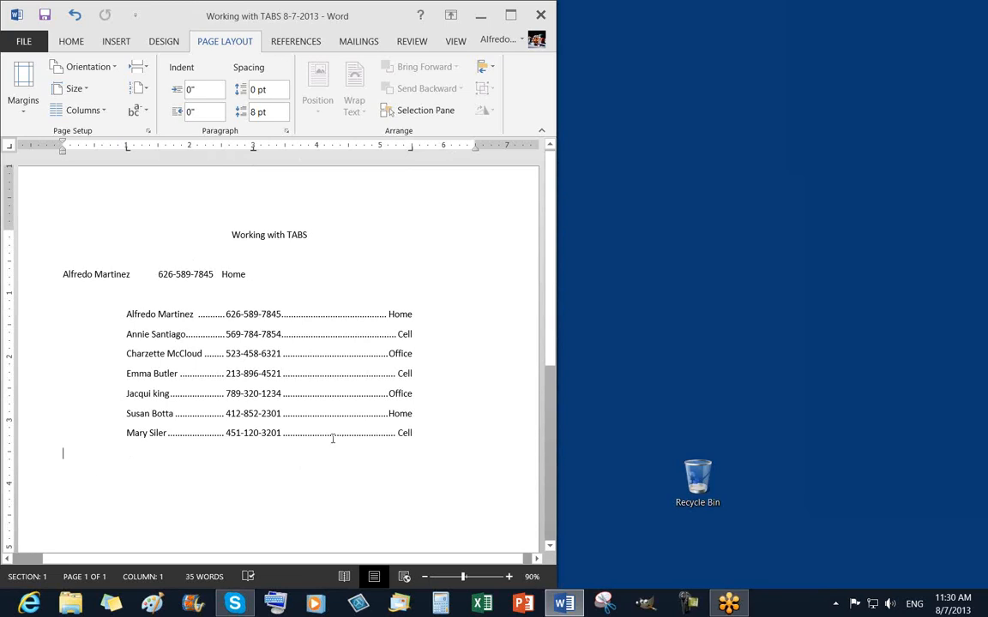
pyautogui.click(73, 44)
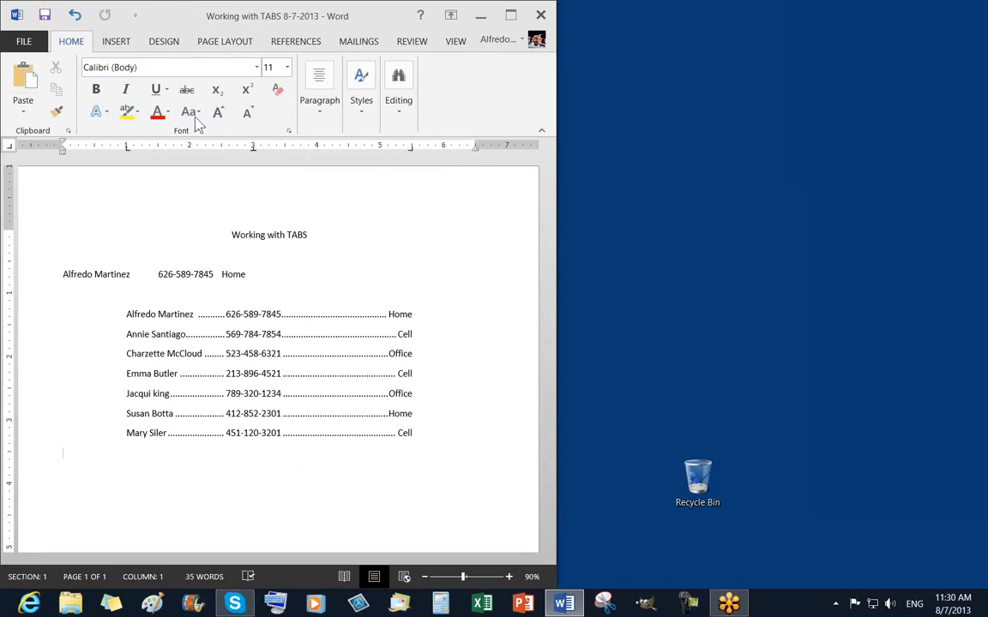
# Clear All Formatting on the empty line below the list, then select the seven contact lines.
pyautogui.click(279, 97)
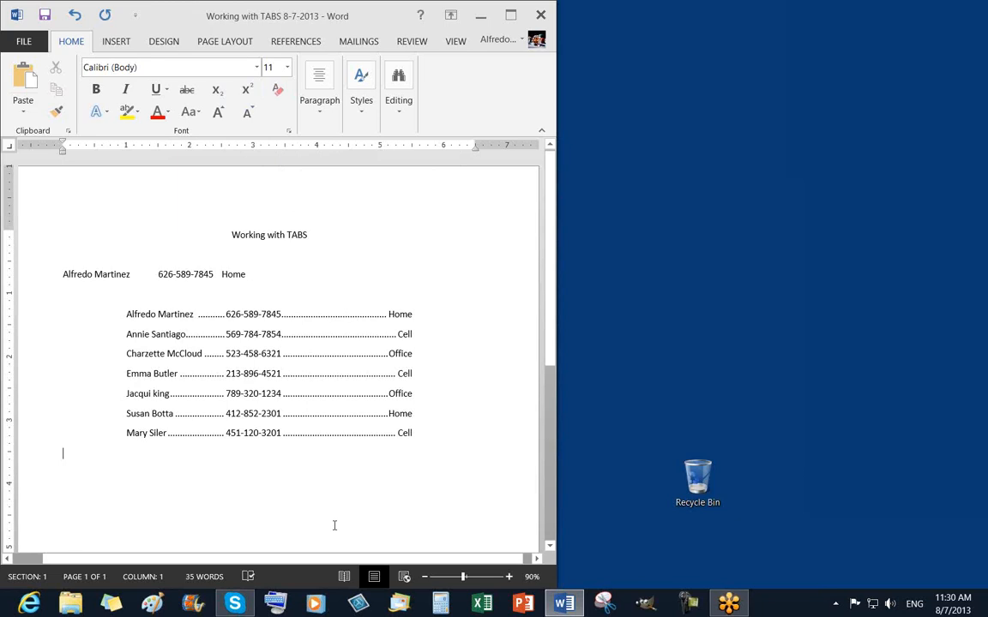
pyautogui.scroll(-2, 328, 508)
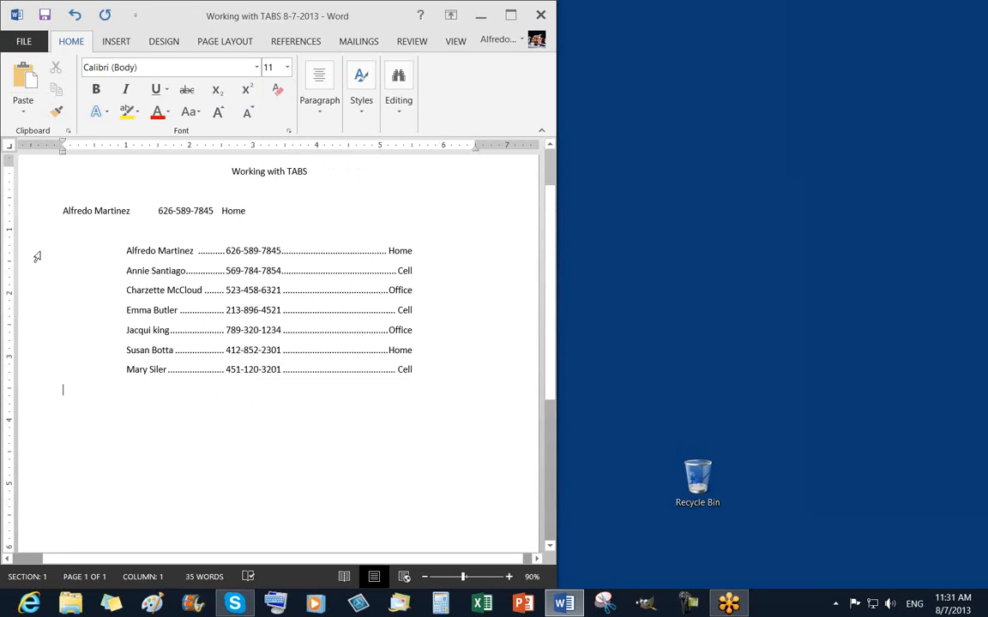
pyautogui.moveTo(35, 256); pyautogui.dragTo(39, 370)
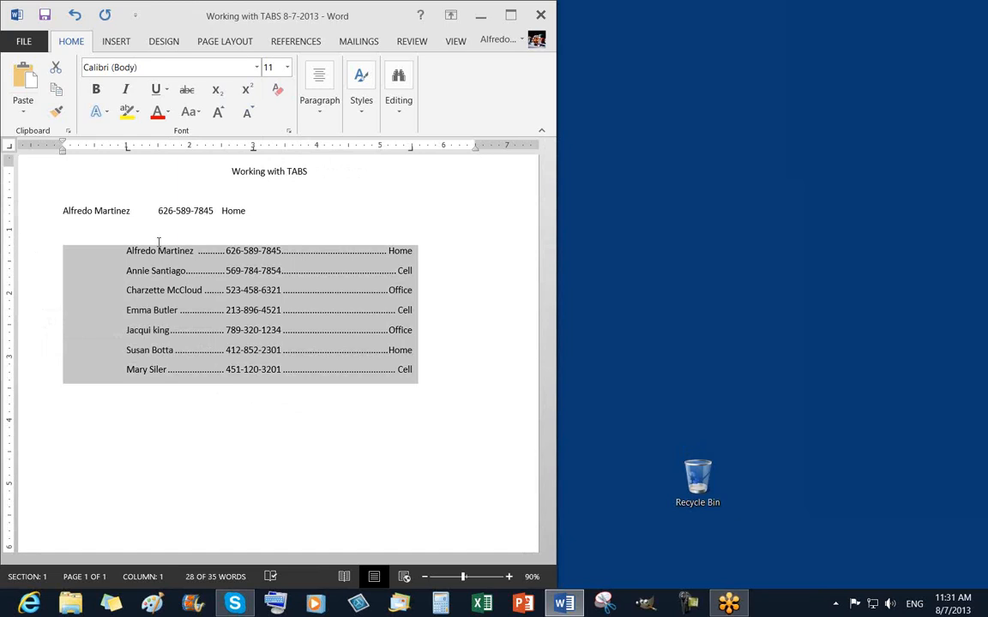
# Add an empty line after the last Cell entry, save, and select the seven contact lines.
pyautogui.click(419, 371)
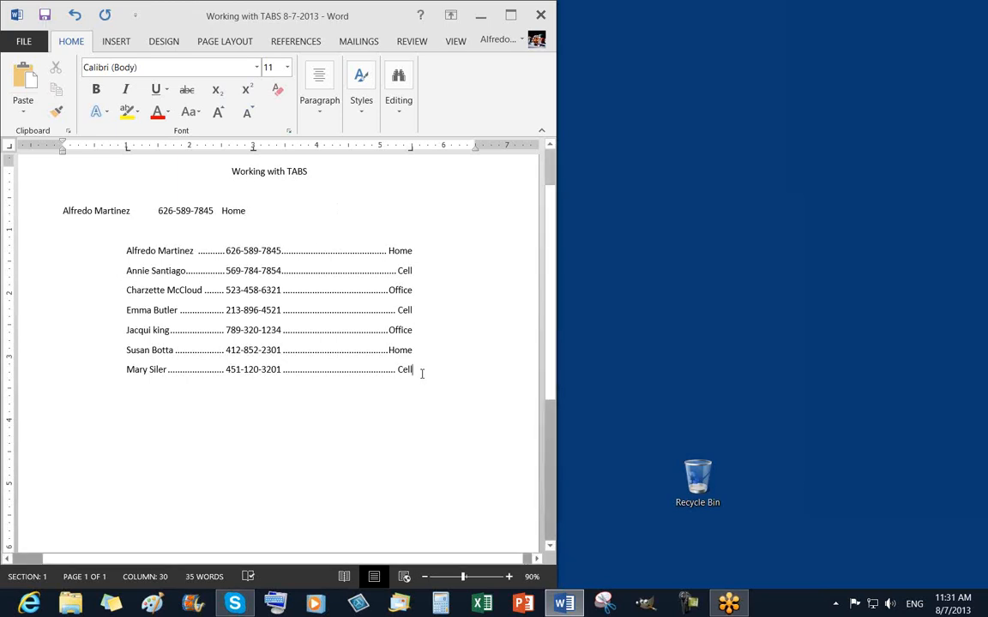
pyautogui.press('Return')
pyautogui.click(44, 17)
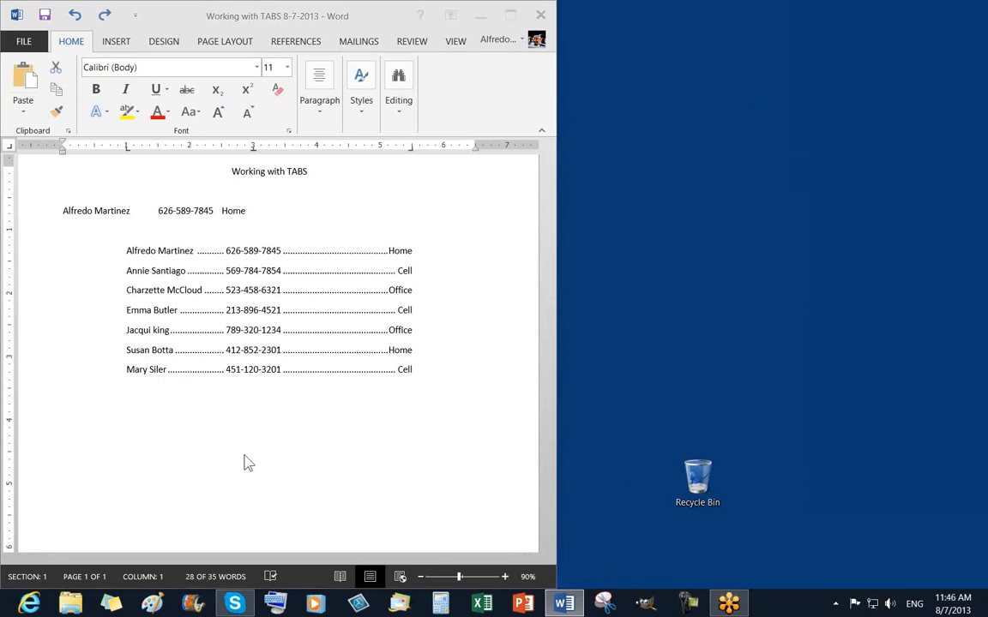
pyautogui.keyDown('shift'); pyautogui.click(62, 259); pyautogui.keyUp('shift')
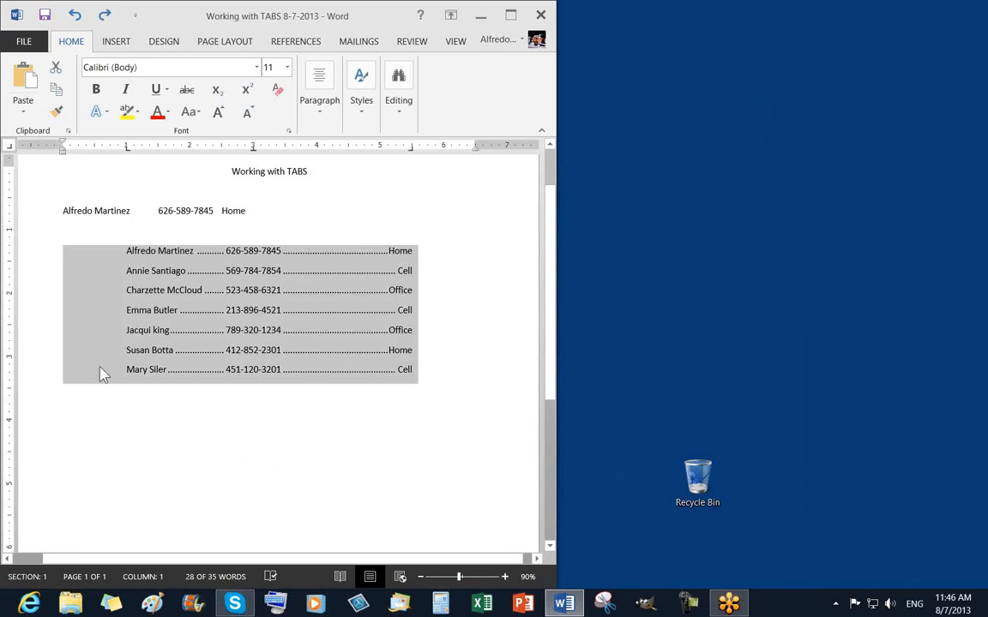
# Reselect the seven tabbed contact lines from the left margin.
pyautogui.click(46, 425)
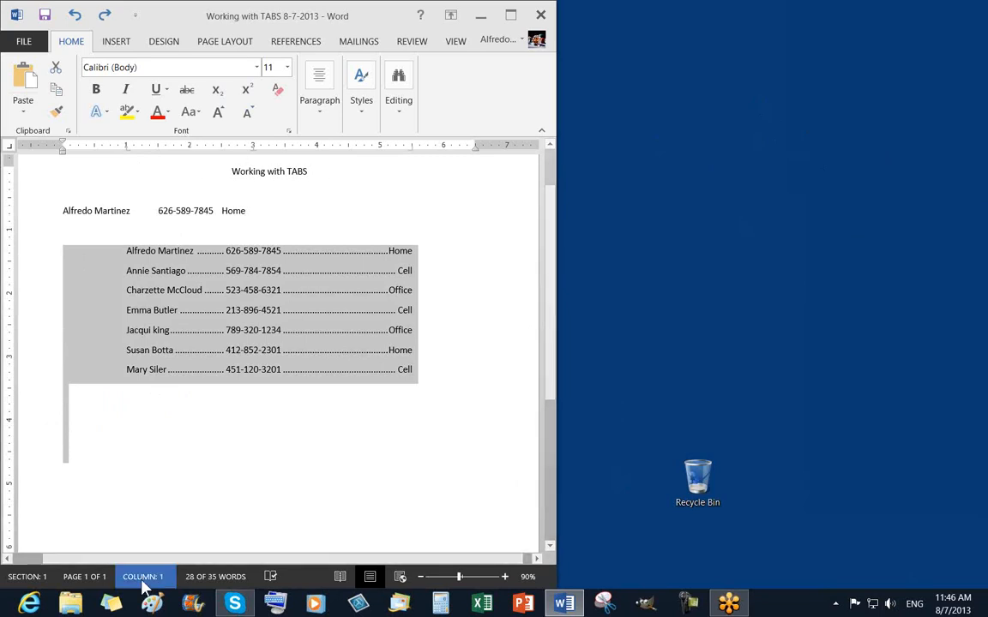
pyautogui.moveTo(110, 558); pyautogui.dragTo(98, 558)
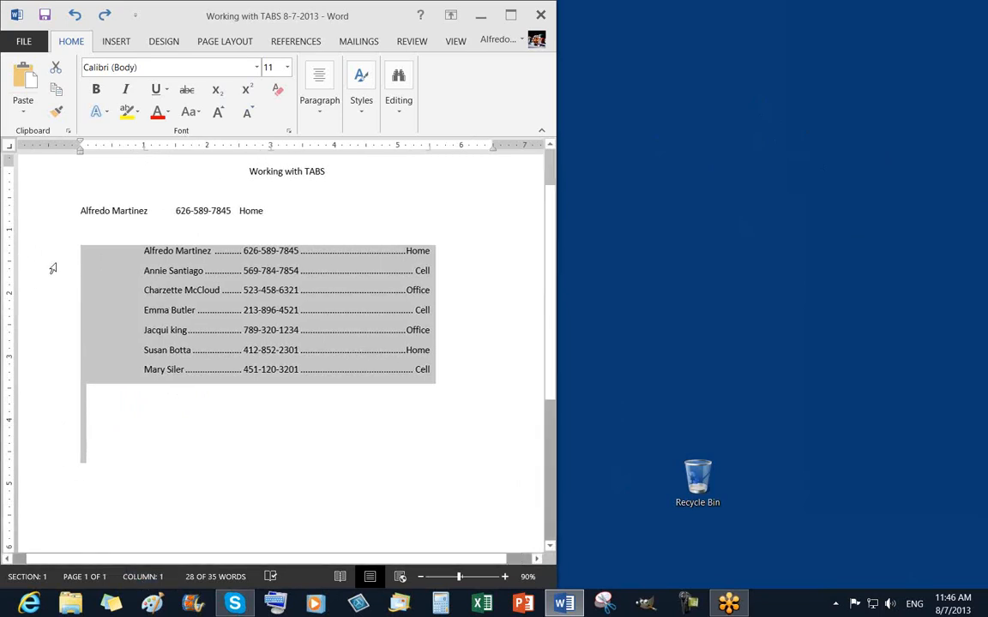
pyautogui.moveTo(39, 258); pyautogui.dragTo(50, 379)
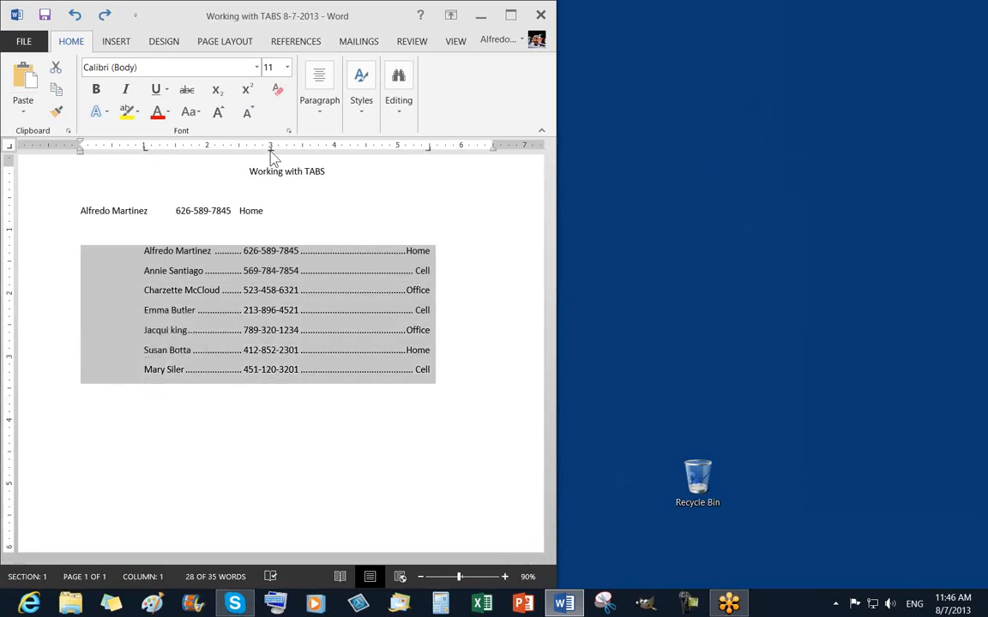
# Move the phone-number tab stop right to about 3.5", keeping the names at 1" and the right stop unchanged.
pyautogui.moveTo(270, 151); pyautogui.dragTo(302, 156)
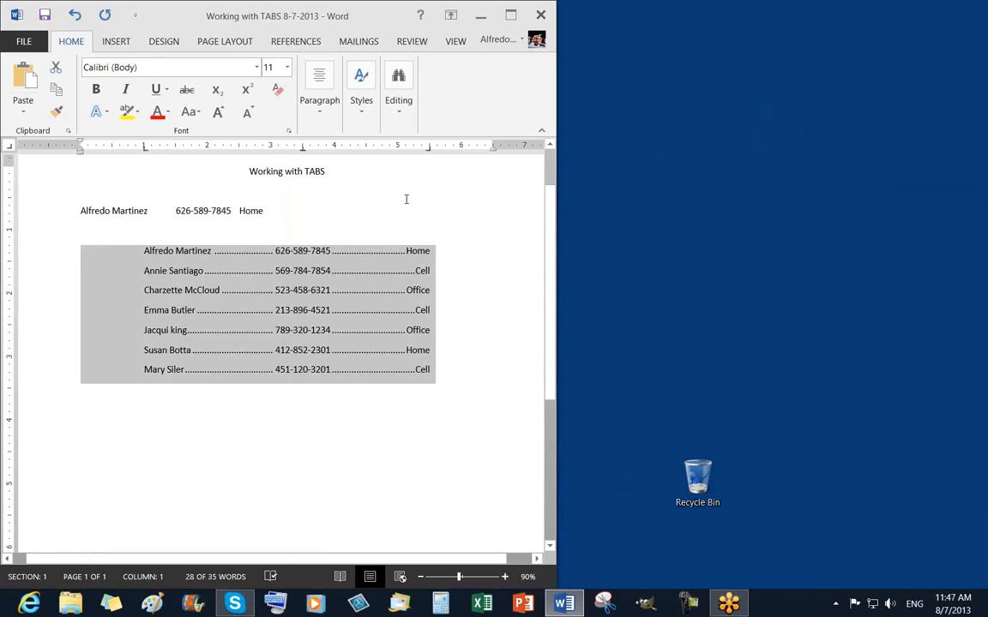
pyautogui.moveTo(431, 154); pyautogui.dragTo(445, 156)
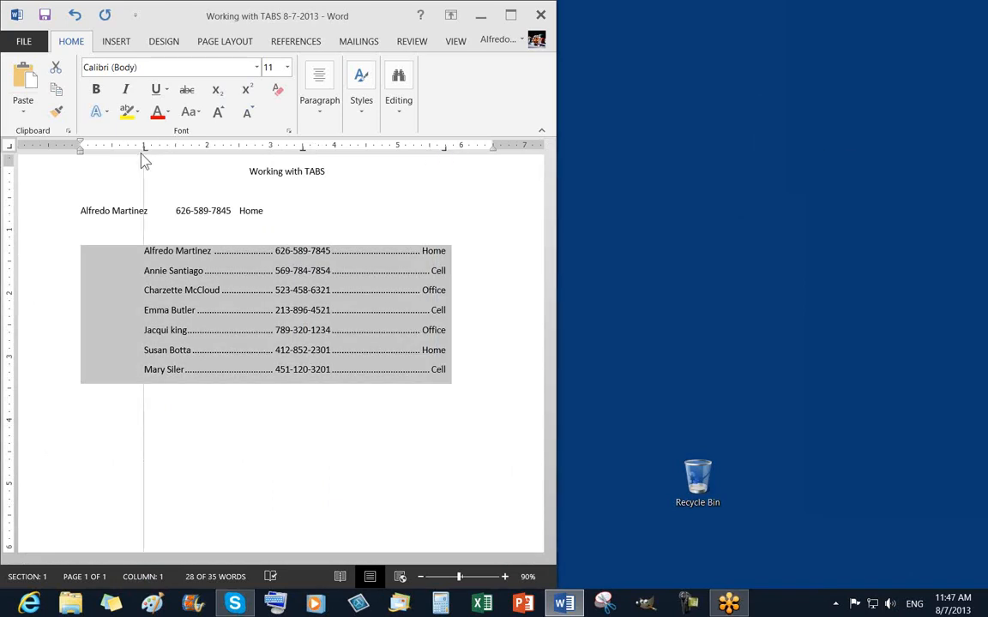
pyautogui.moveTo(144, 154); pyautogui.dragTo(126, 152)
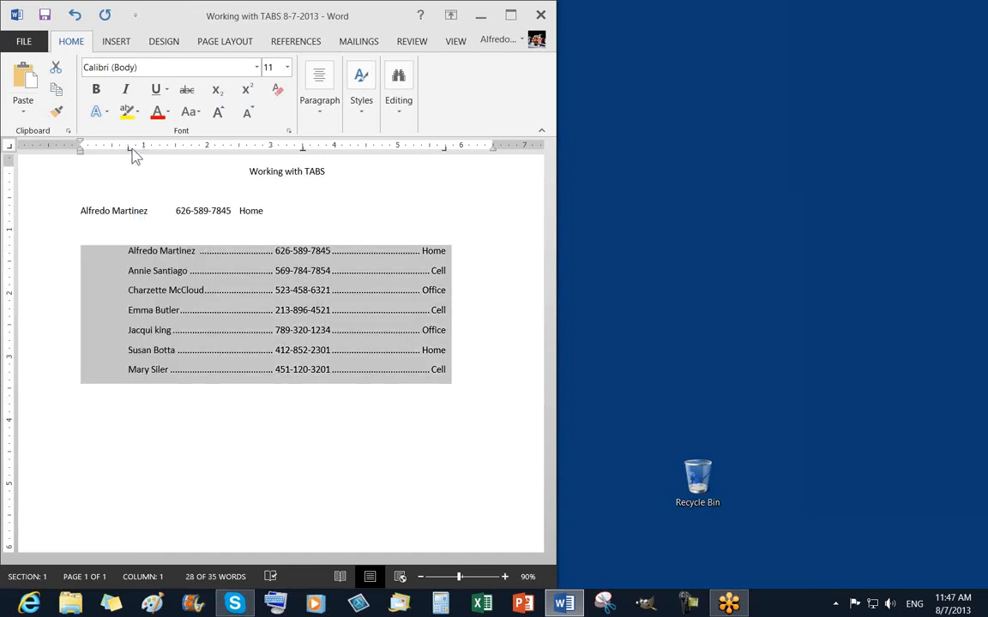
pyautogui.moveTo(129, 154); pyautogui.dragTo(144, 155)
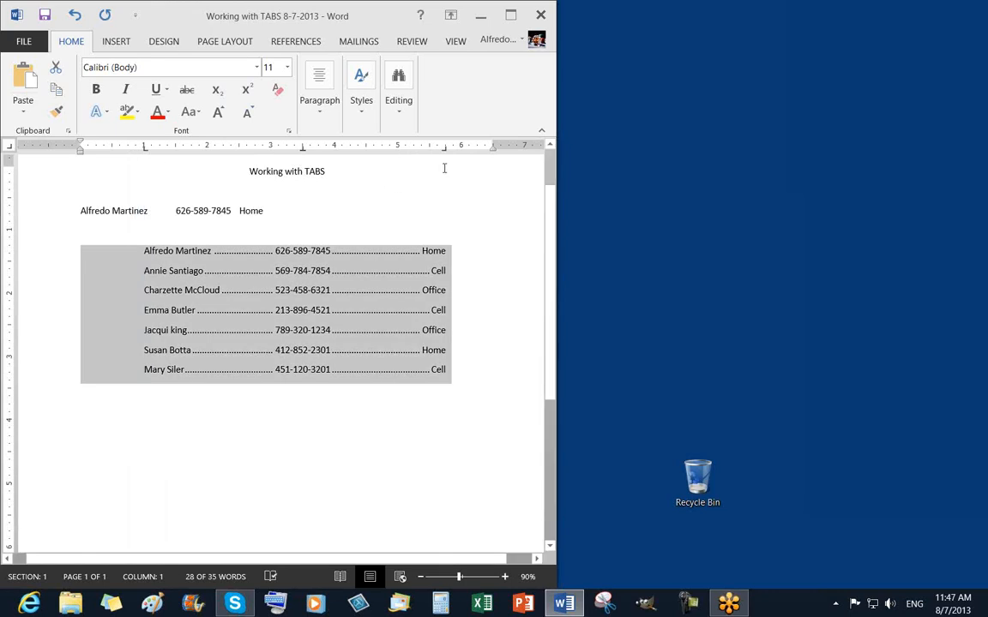
pyautogui.moveTo(445, 157); pyautogui.dragTo(432, 158)
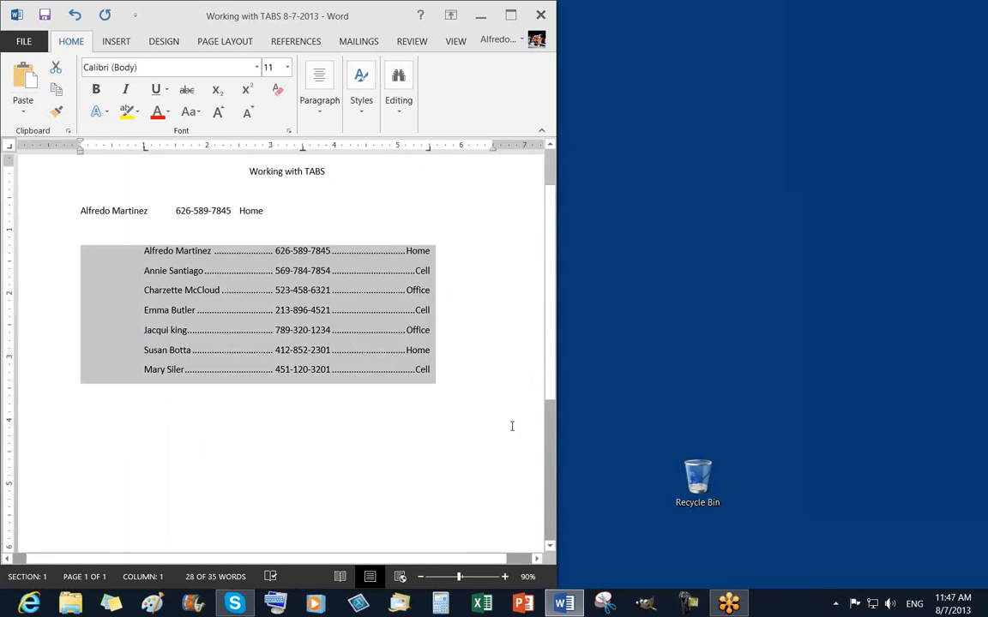
pyautogui.click(429, 414)
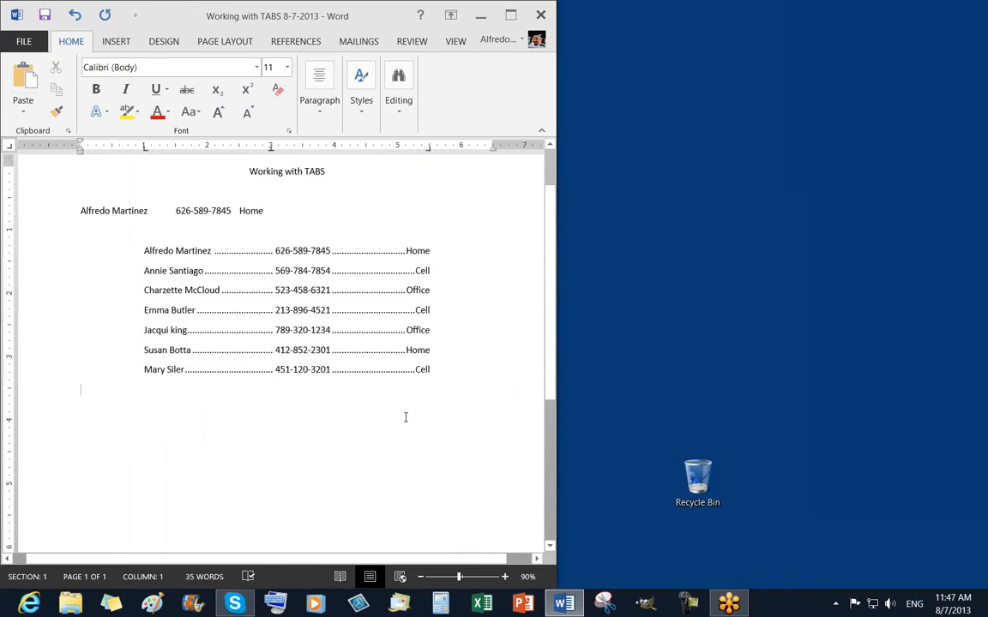
pyautogui.press('Return')
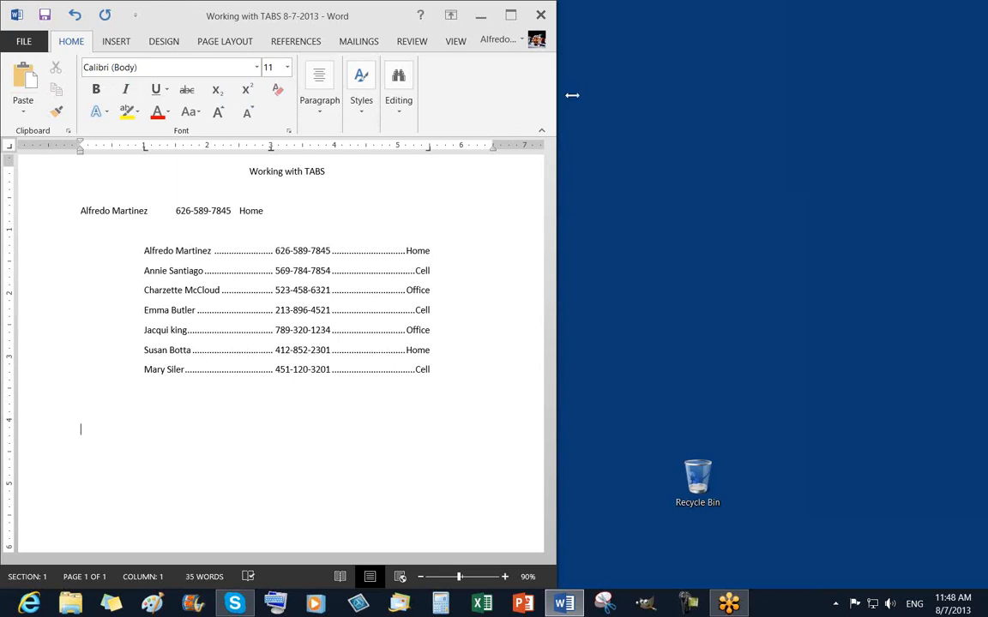
pyautogui.moveTo(572, 95); pyautogui.dragTo(594, 95)
# Show formatting marks, delete the extra empty paragraphs, and clear formatting from the last empty line.
pyautogui.click(406, 112)
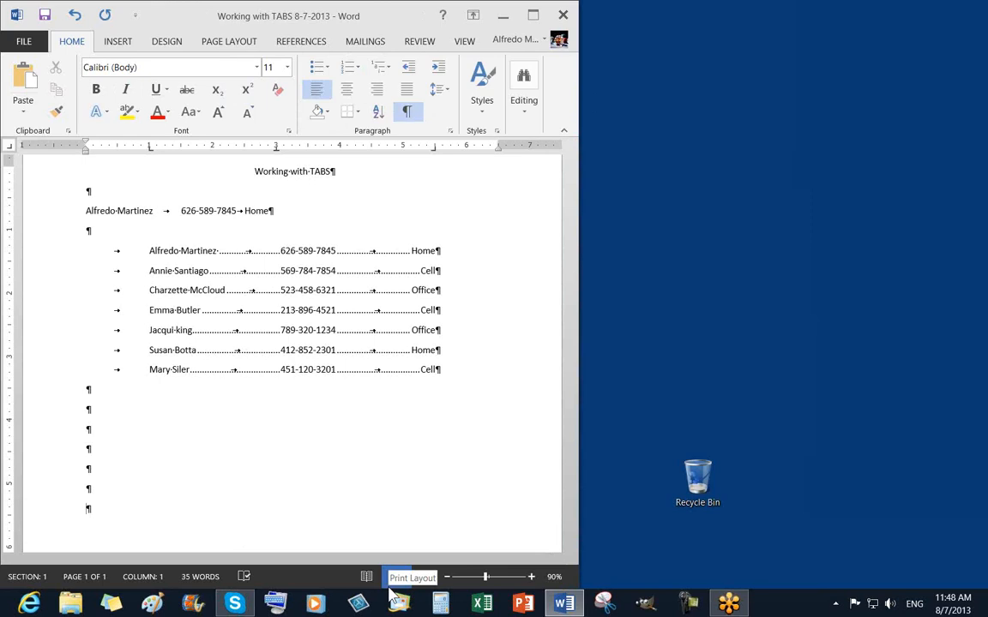
pyautogui.press('BackSpace')
pyautogui.press('BackSpace')
pyautogui.press('BackSpace')
pyautogui.press('BackSpace')
pyautogui.press('BackSpace')
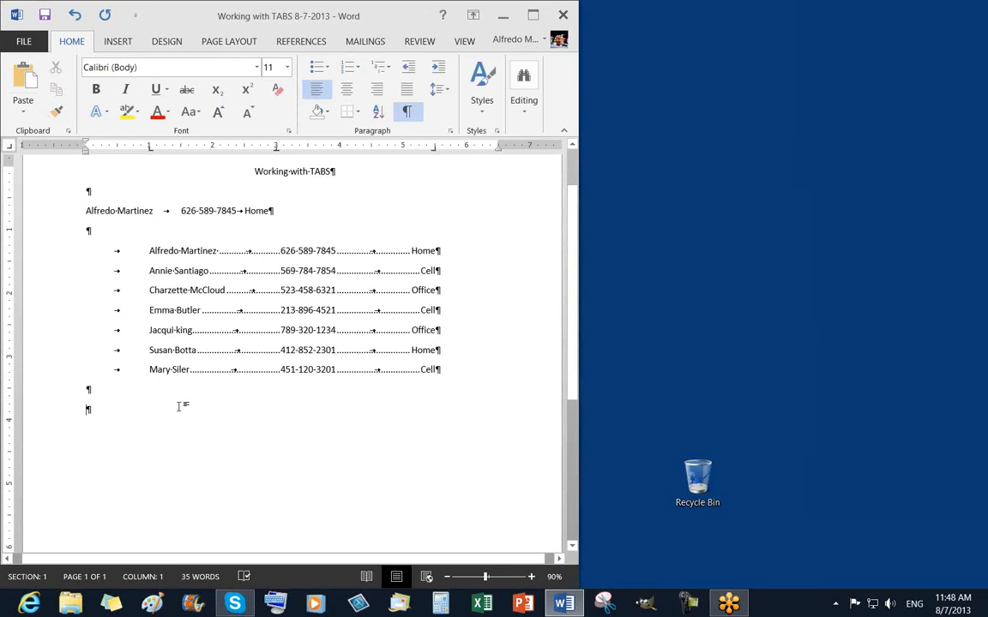
pyautogui.click(437, 370)
pyautogui.click(93, 410)
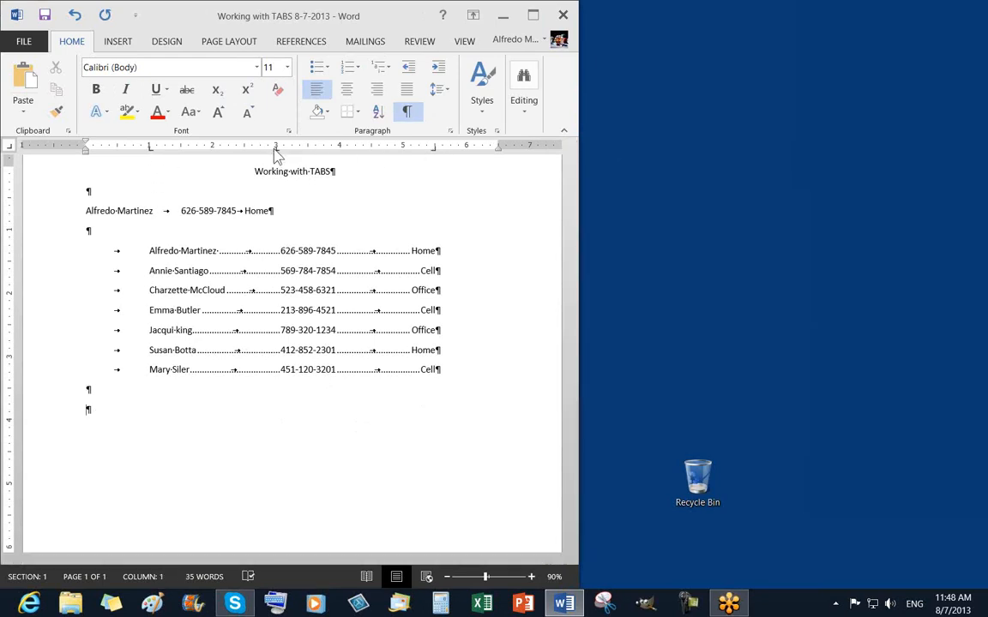
pyautogui.click(278, 91)
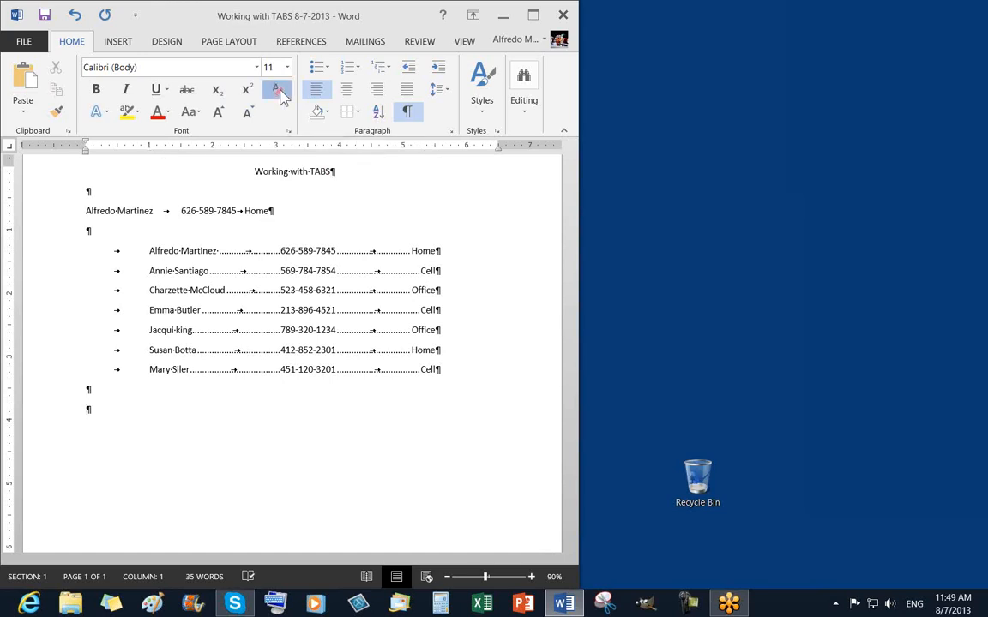
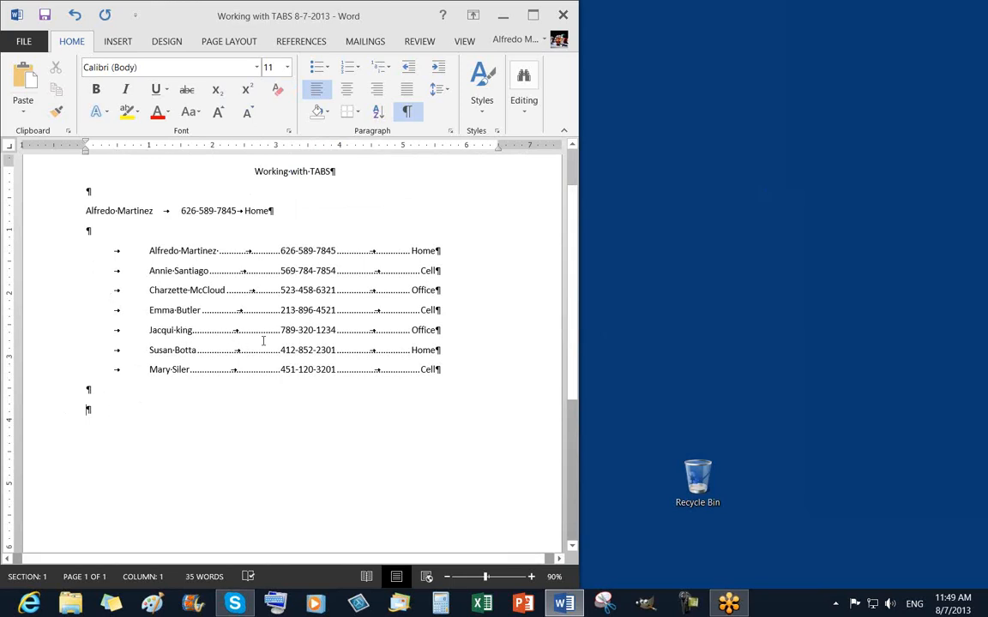
# Type 'Los Angeles' on the empty line below the contact list, with formatting marks showing.
pyautogui.click(406, 112)
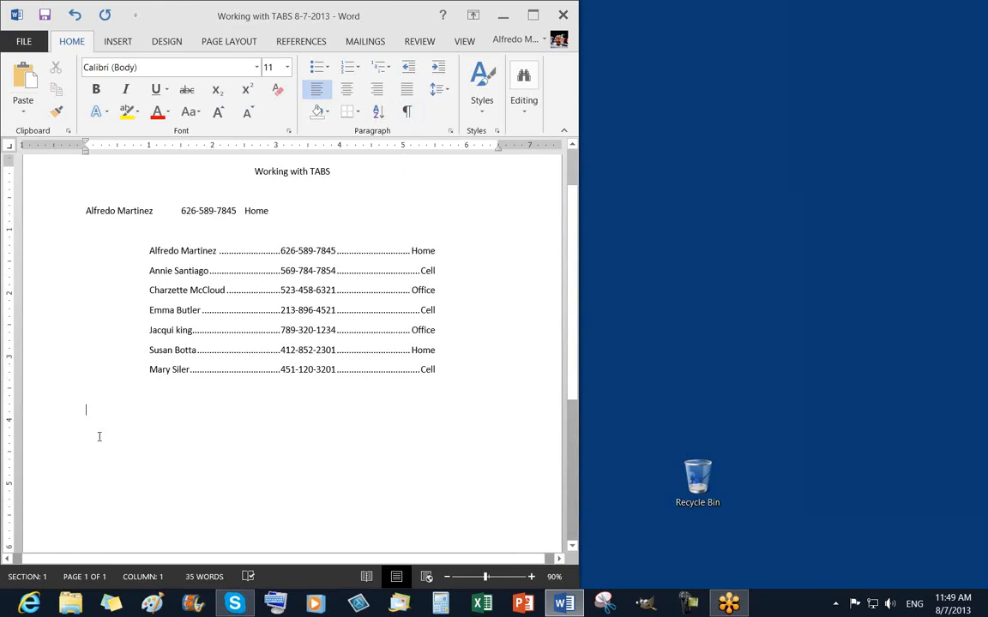
pyautogui.click(407, 113)
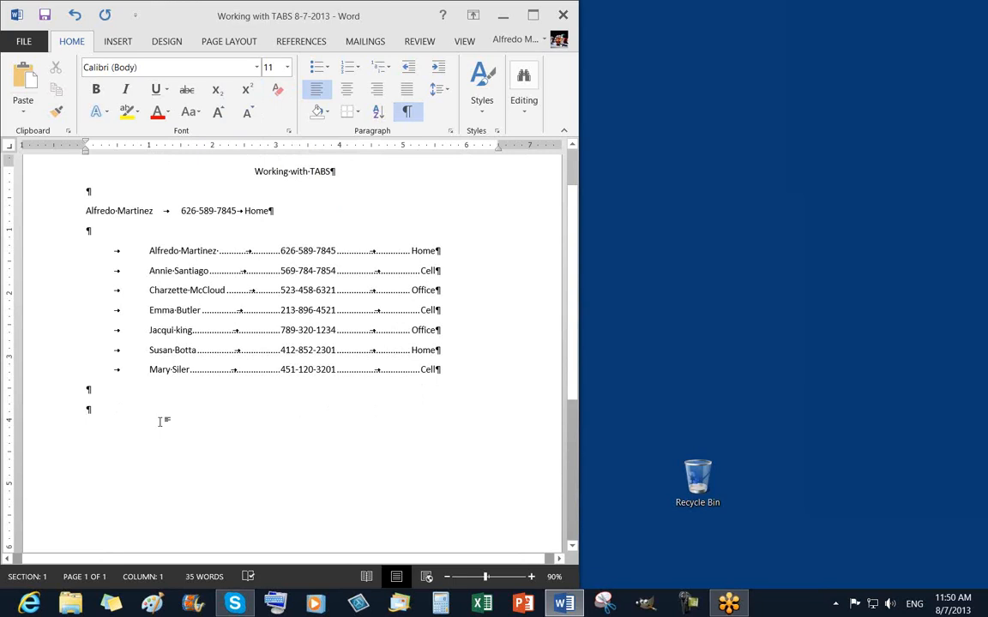
pyautogui.write('Los')
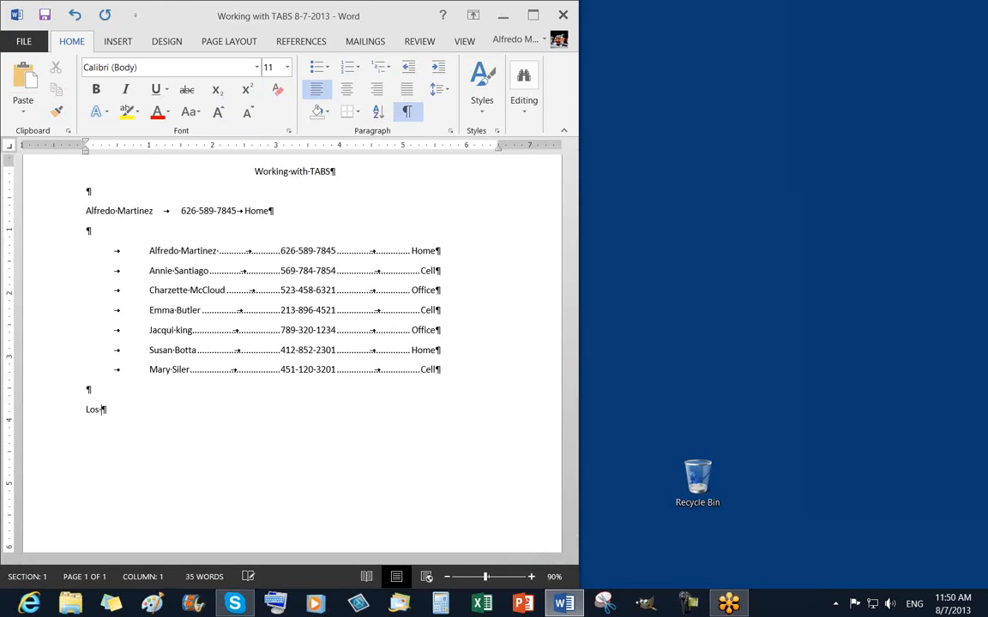
pyautogui.write(' Angeles')
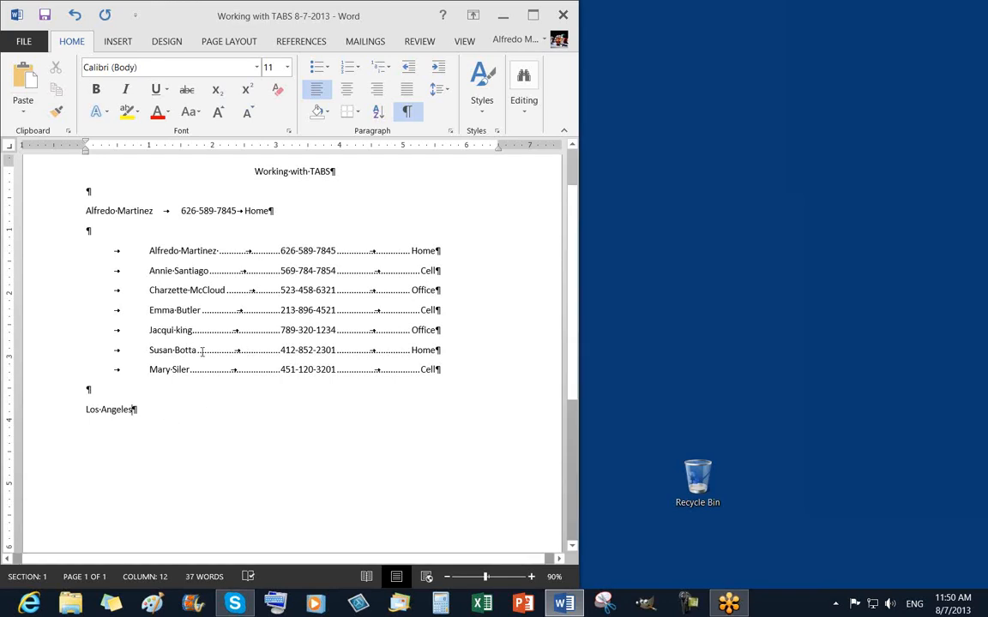
# Switch the ruler's tab selector to Right Tab and place a right tab stop at 6 inches.
pyautogui.click(9, 147)
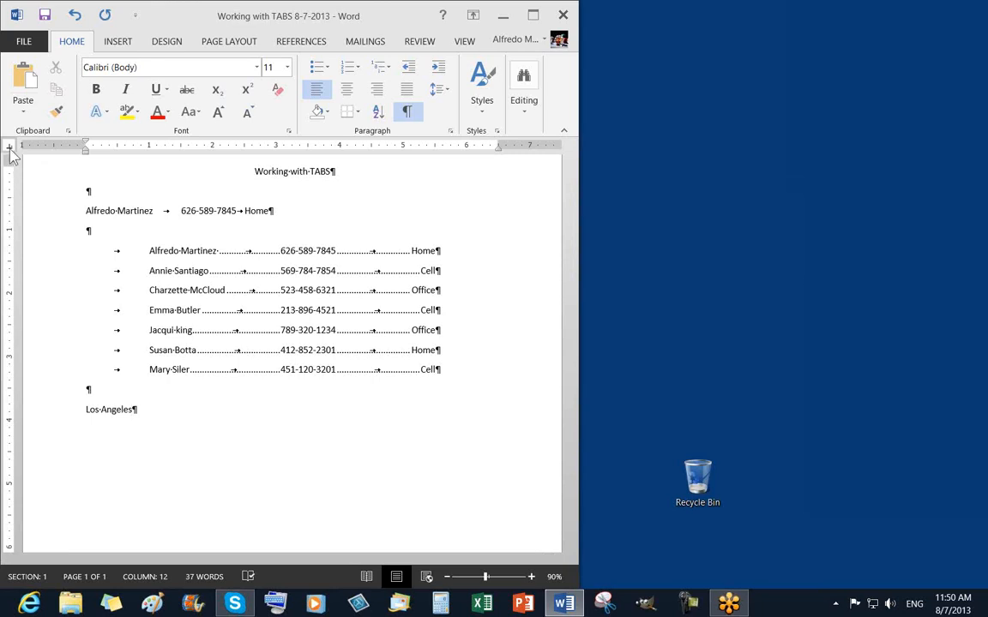
pyautogui.click(10, 150)
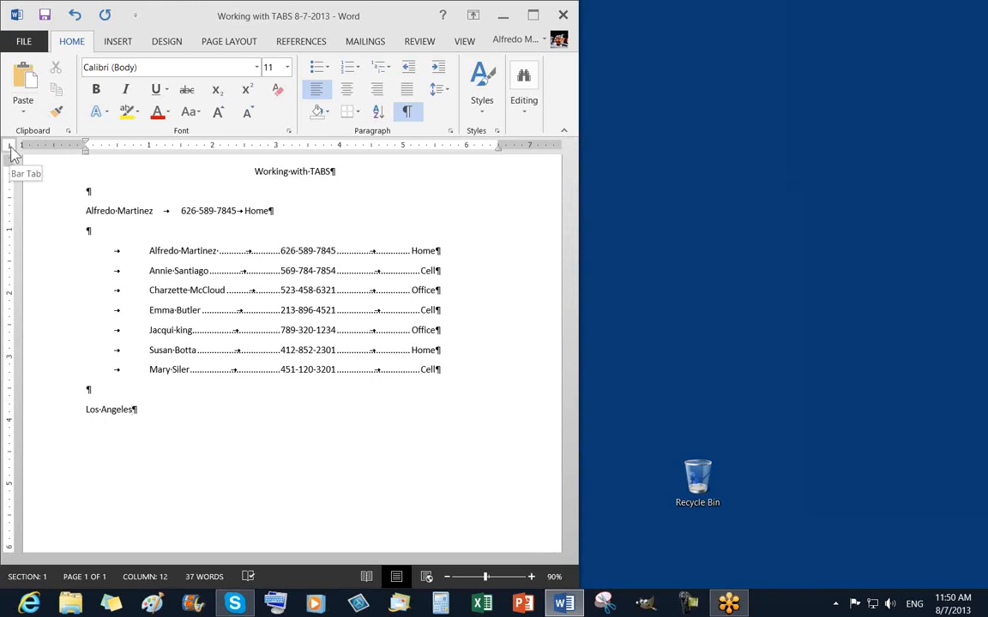
pyautogui.click(11, 151)
pyautogui.click(11, 150)
pyautogui.click(11, 150)
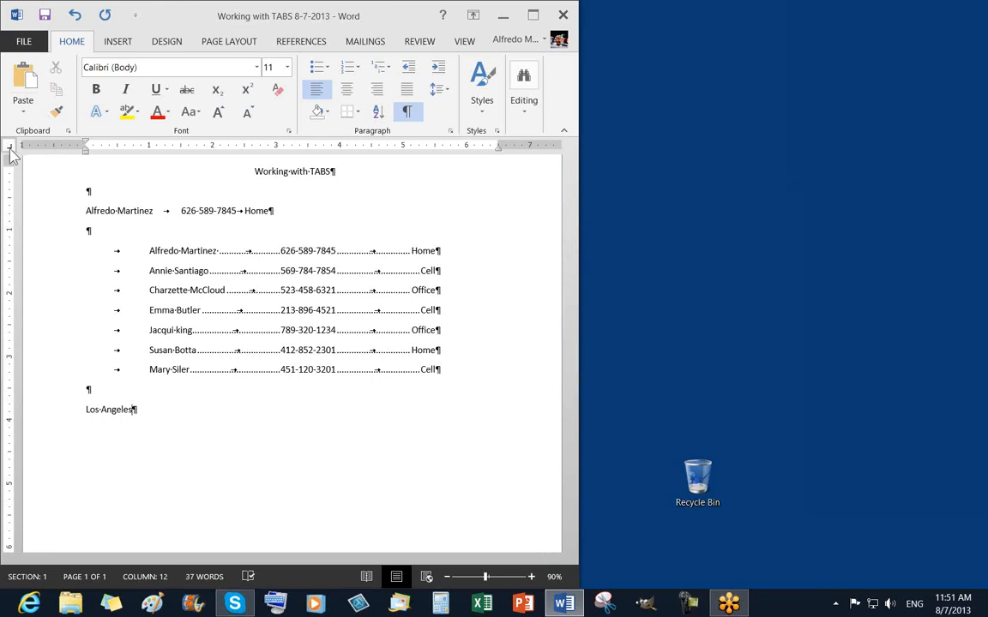
pyautogui.click(11, 151)
pyautogui.click(11, 148)
pyautogui.click(11, 150)
pyautogui.click(9, 146)
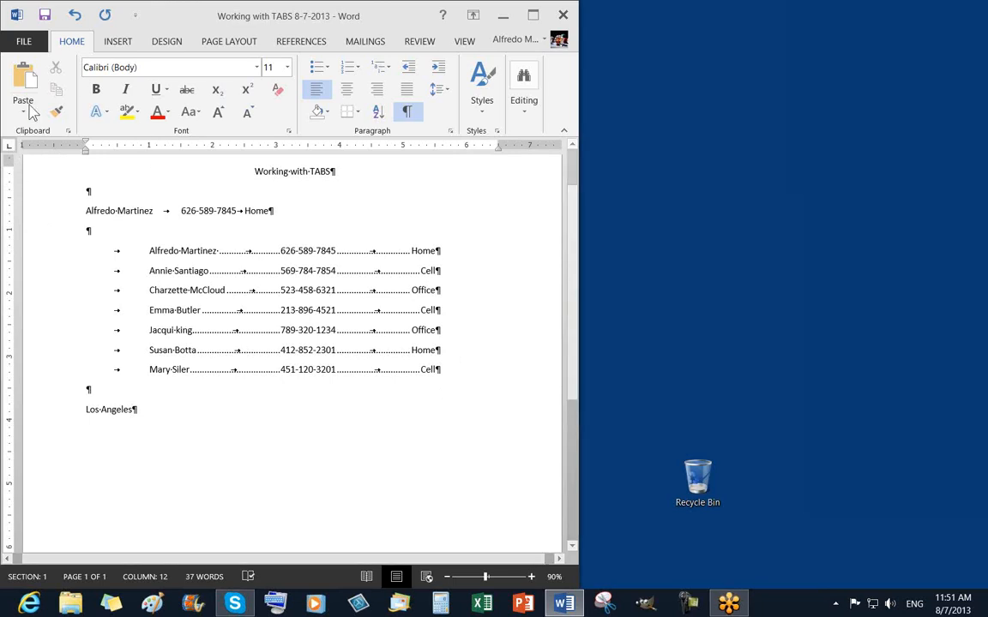
pyautogui.click(8, 149)
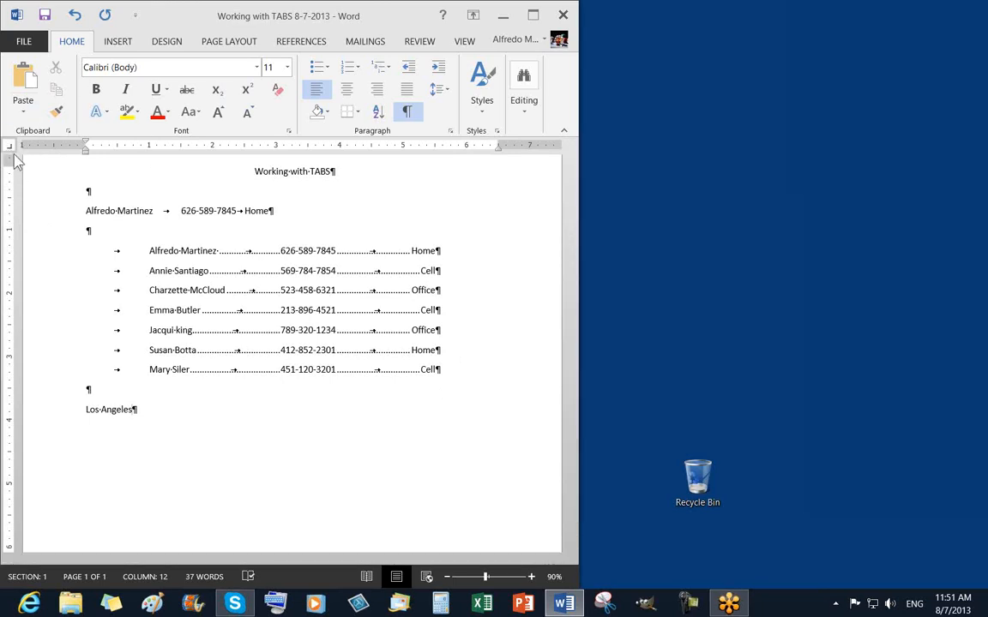
pyautogui.click(9, 148)
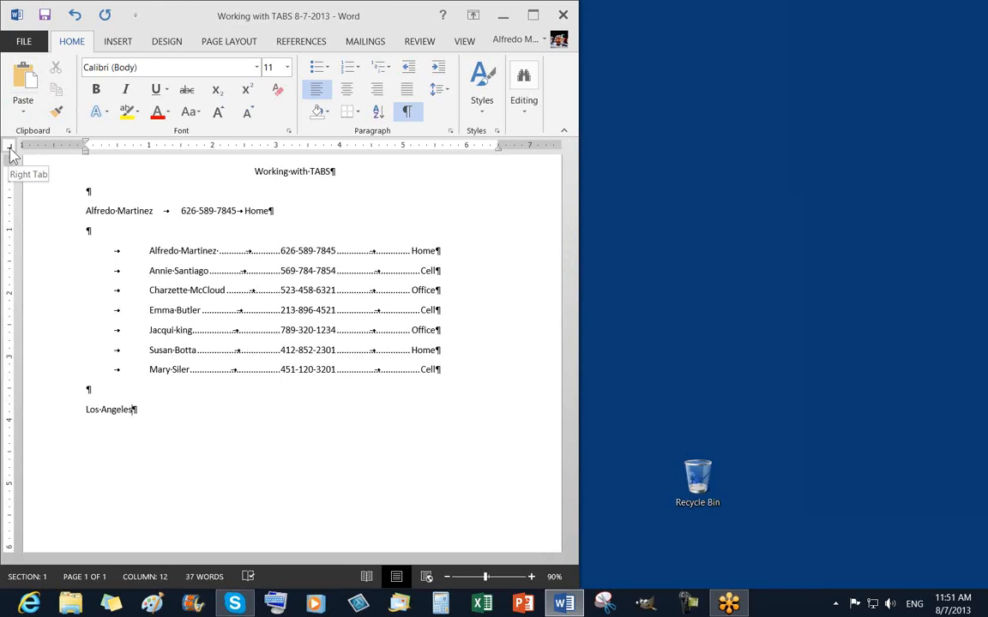
pyautogui.click(9, 149)
pyautogui.click(10, 148)
pyautogui.click(10, 148)
pyautogui.click(9, 149)
pyautogui.click(10, 148)
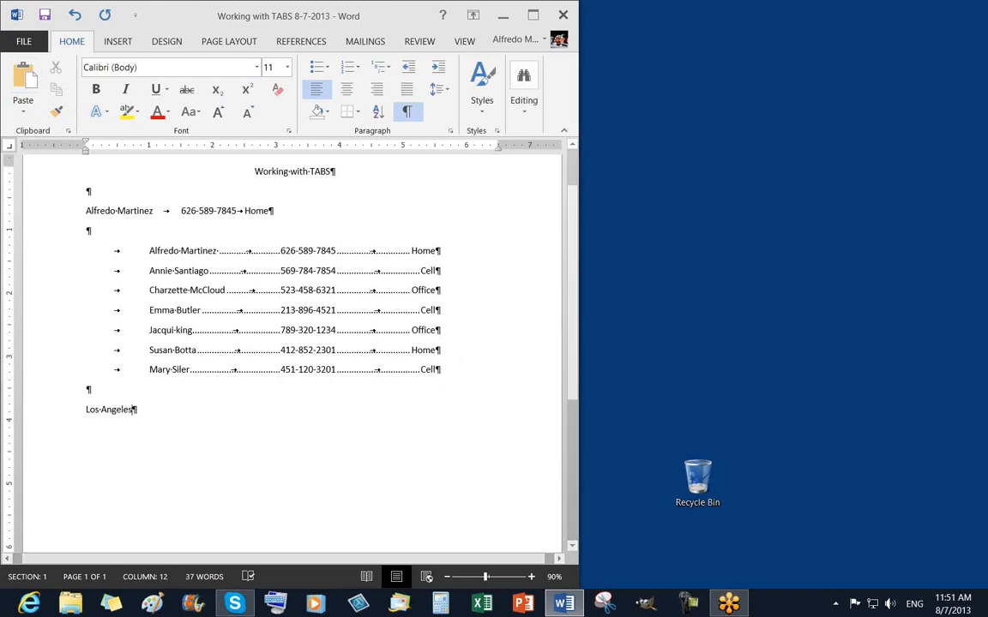
pyautogui.click(467, 149)
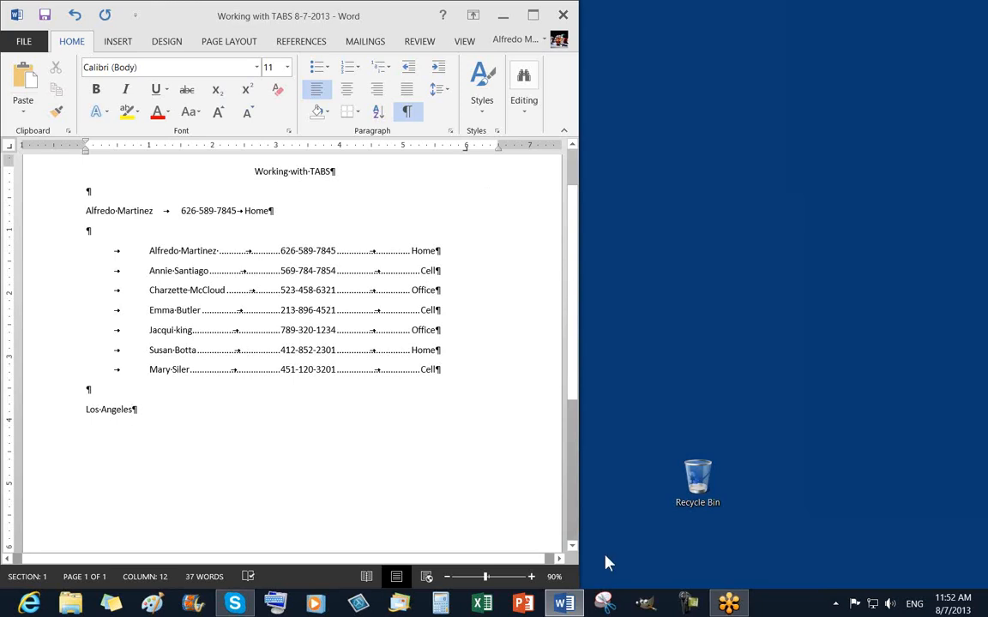
# Tab to 'California' after Los Angeles, then add a 'San Antonio' line with 'Texas' at the tab.
pyautogui.press('Tab')
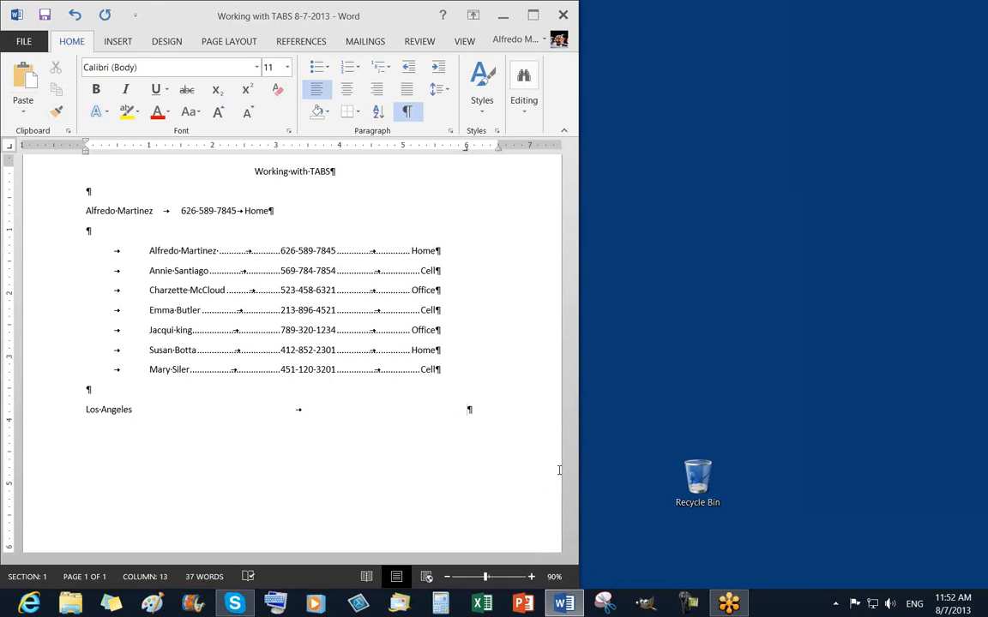
pyautogui.write('California')
pyautogui.press('Return')
pyautogui.write('San Antonio')
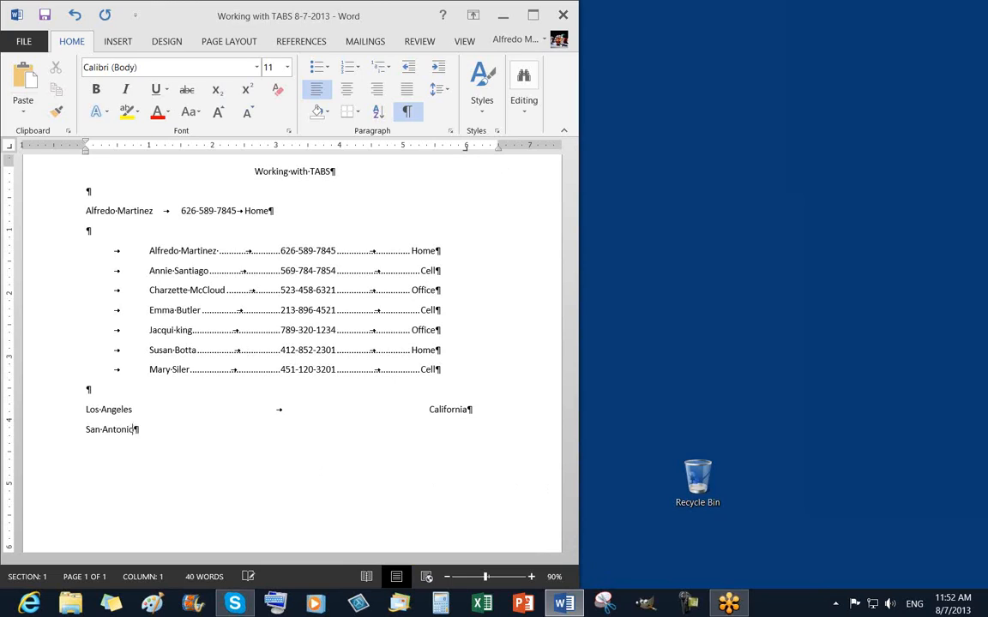
pyautogui.press('Tab')
pyautogui.write('Texas')
pyautogui.press('Return')
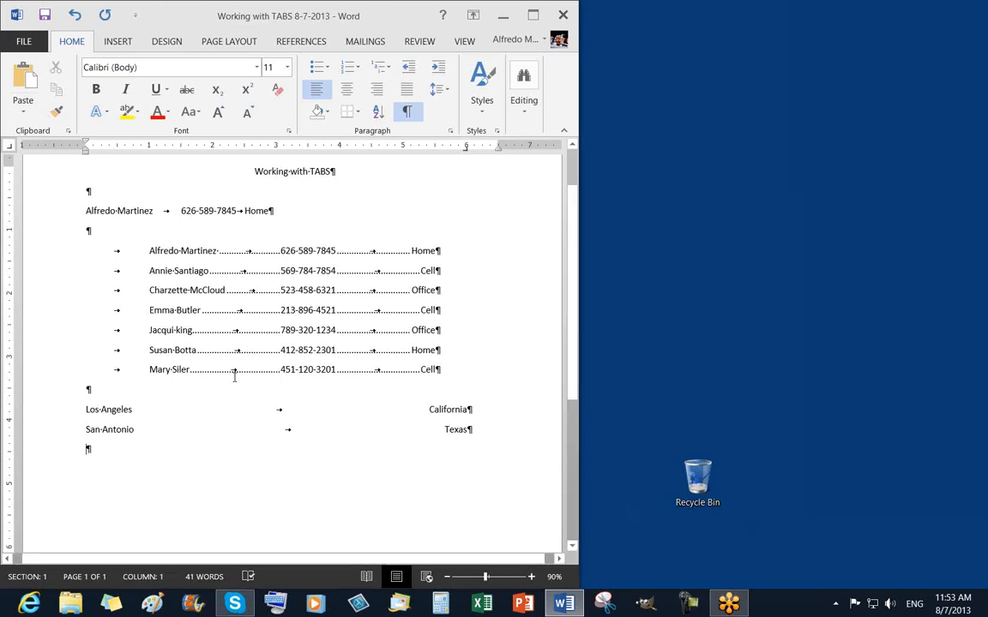
# Turn off formatting marks and select the Los Angeles and San Antonio lines from the margin.
pyautogui.click(409, 115)
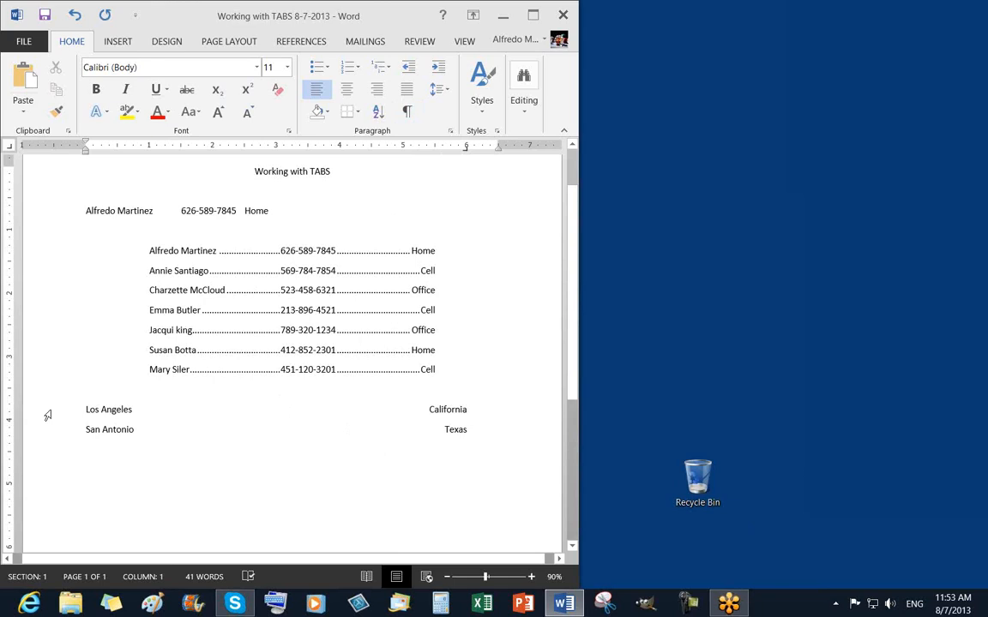
pyautogui.moveTo(47, 416); pyautogui.dragTo(46, 432)
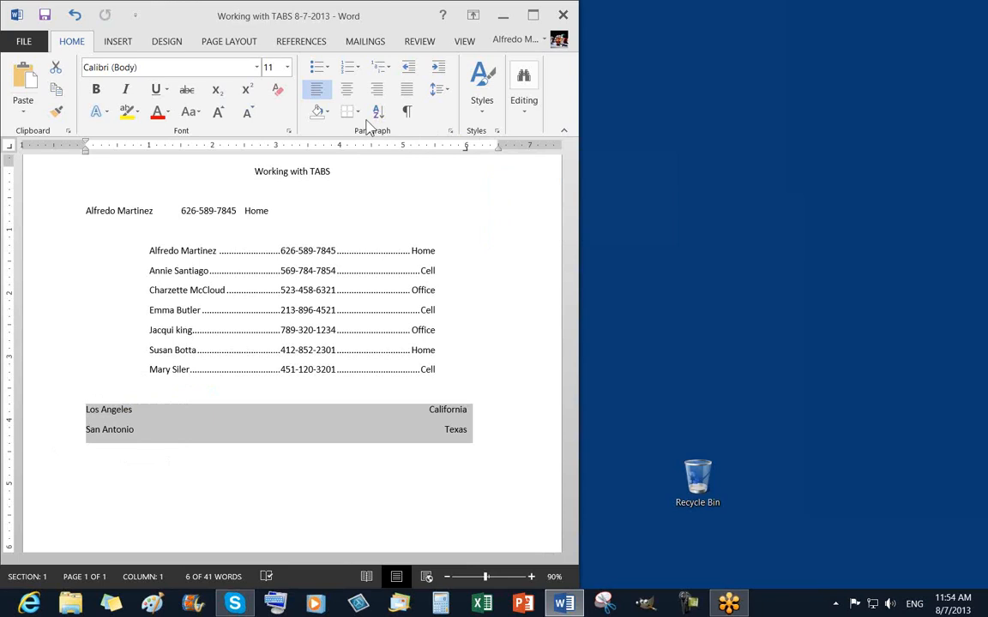
pyautogui.click(450, 133)
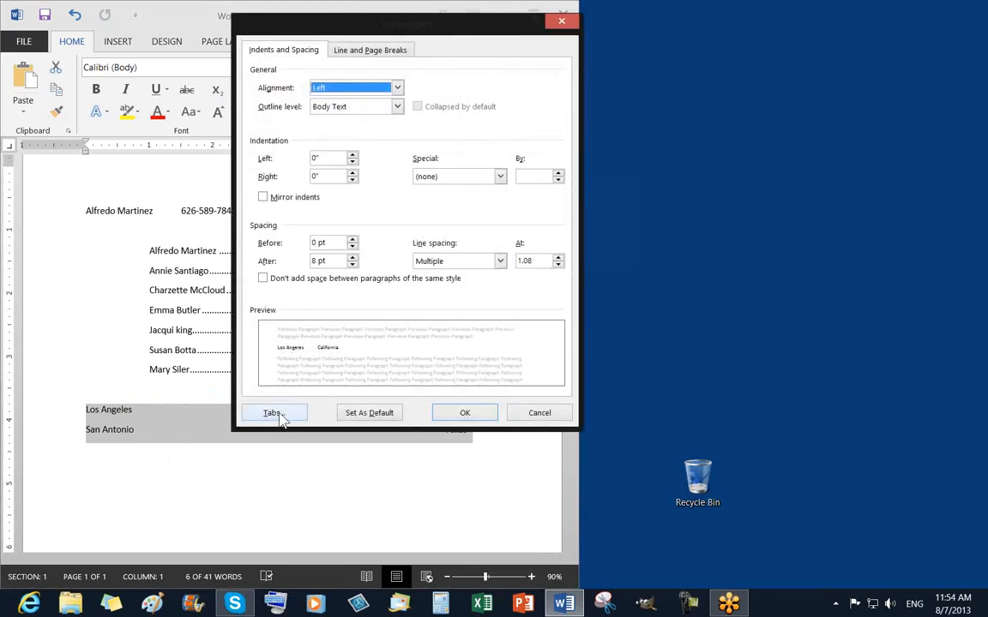
pyautogui.click(274, 413)
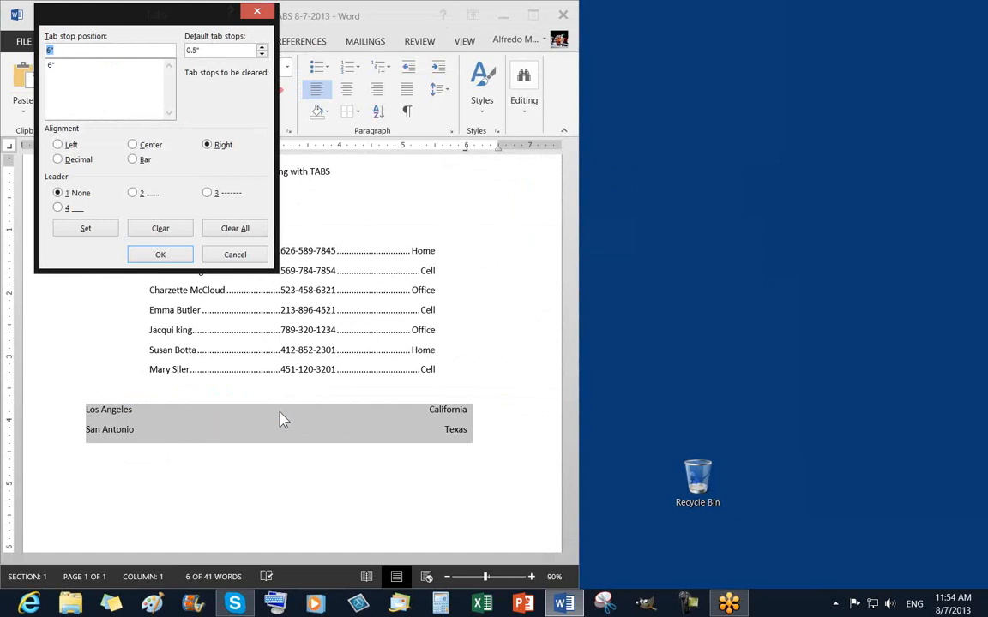
pyautogui.moveTo(146, 25); pyautogui.dragTo(150, 58)
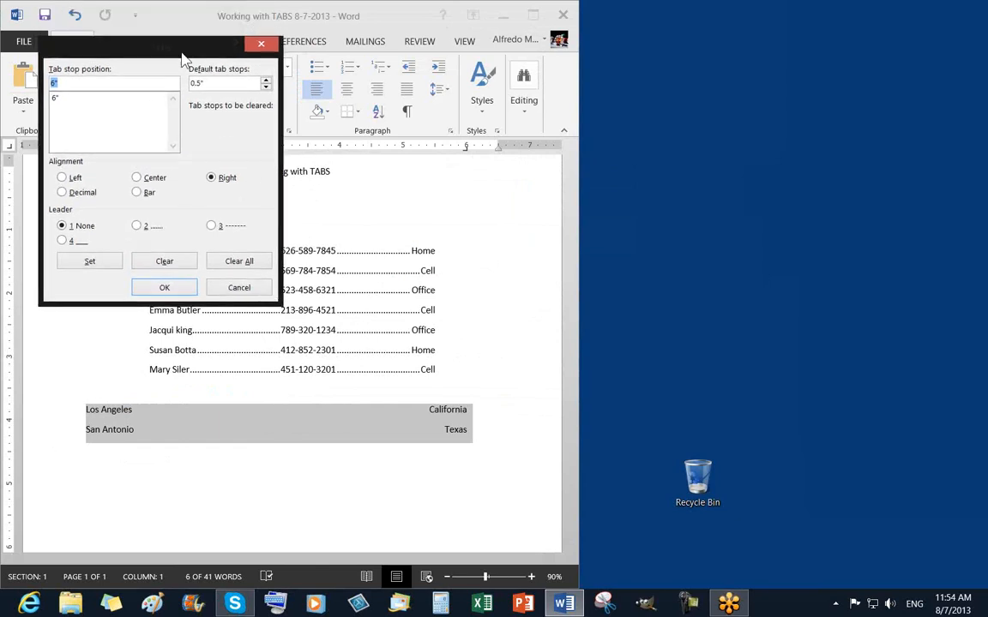
pyautogui.click(260, 47)
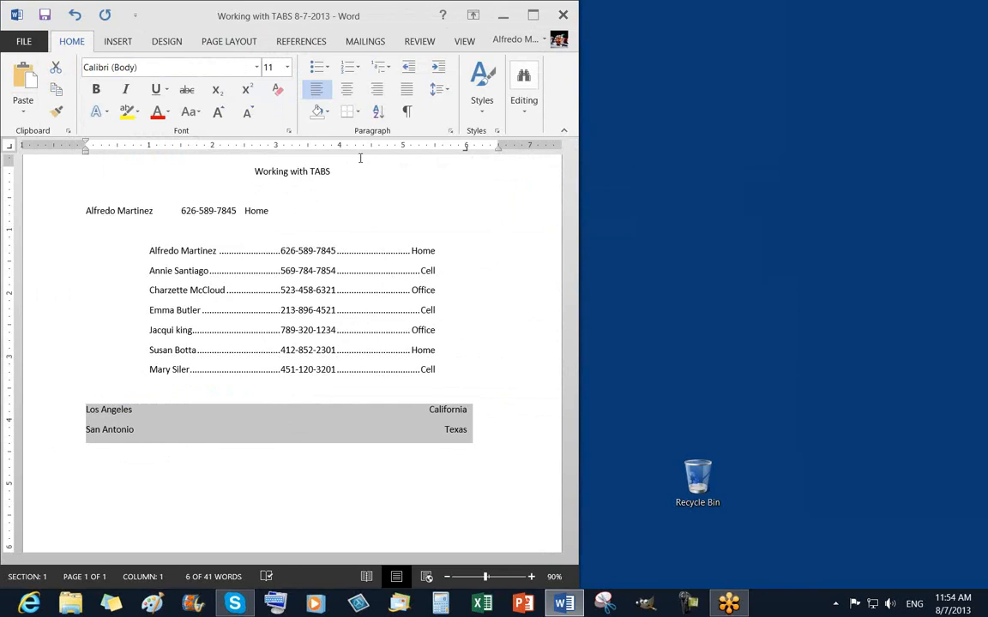
# With formatting marks shown, deselect the cities and insert an empty line after California.
pyautogui.click(409, 115)
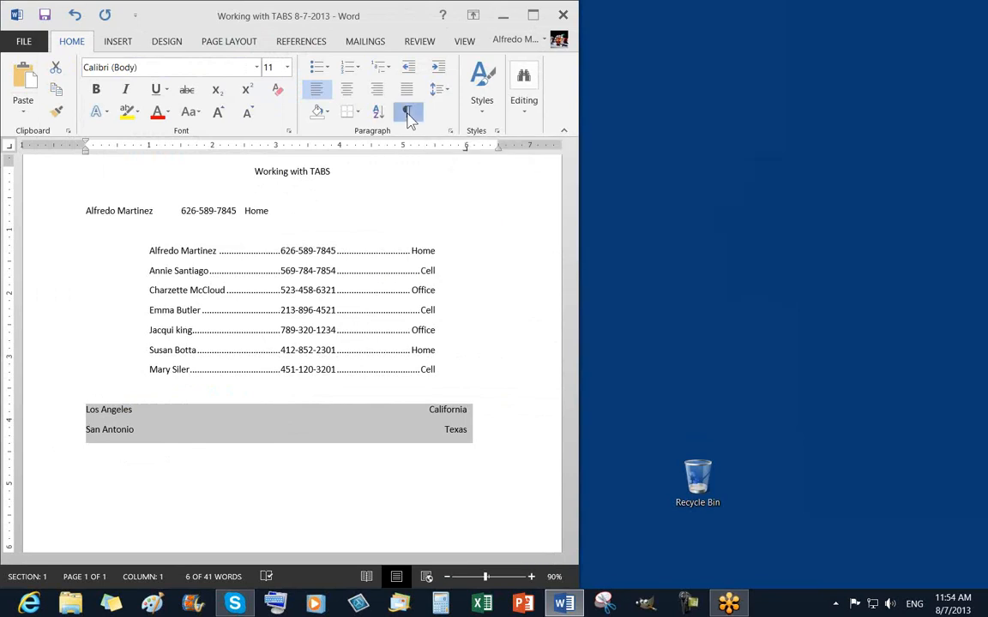
pyautogui.click(93, 429)
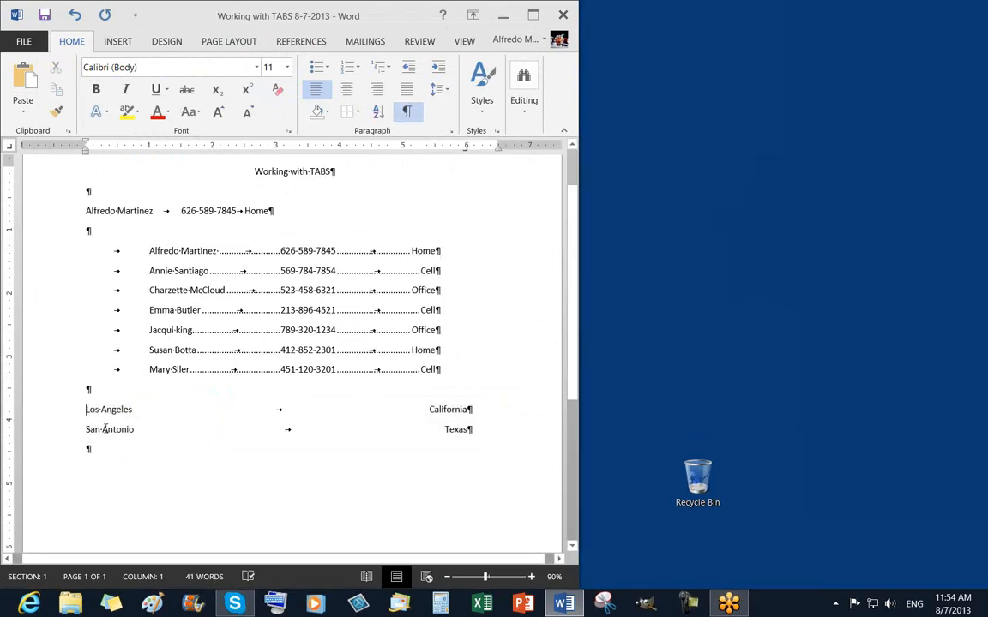
pyautogui.click(480, 410)
pyautogui.press('Return')
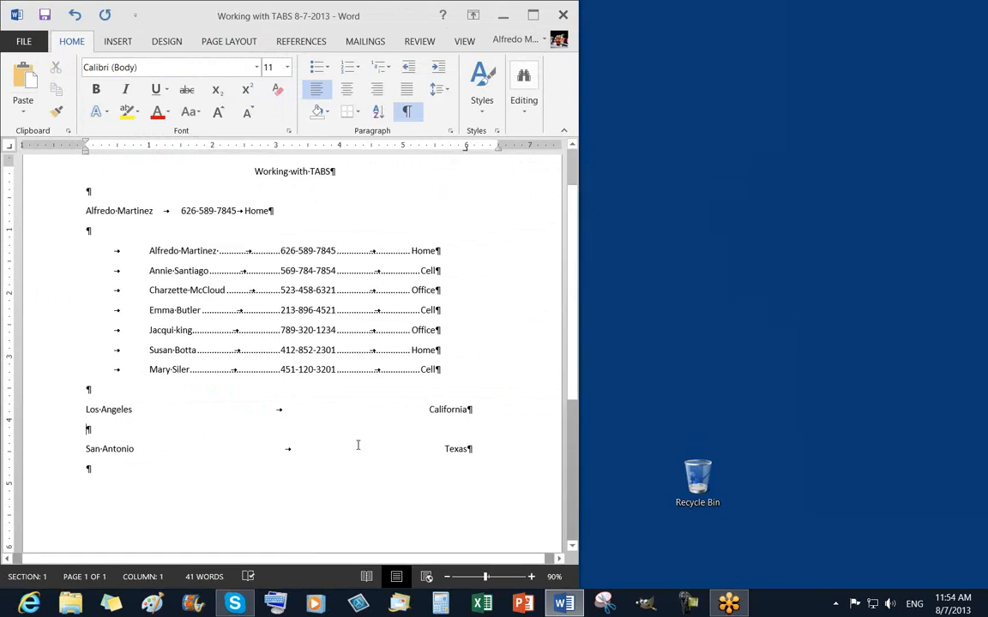
# Toggle formatting marks off and back on, and put the caret at the end of the Texas line.
pyautogui.click(408, 113)
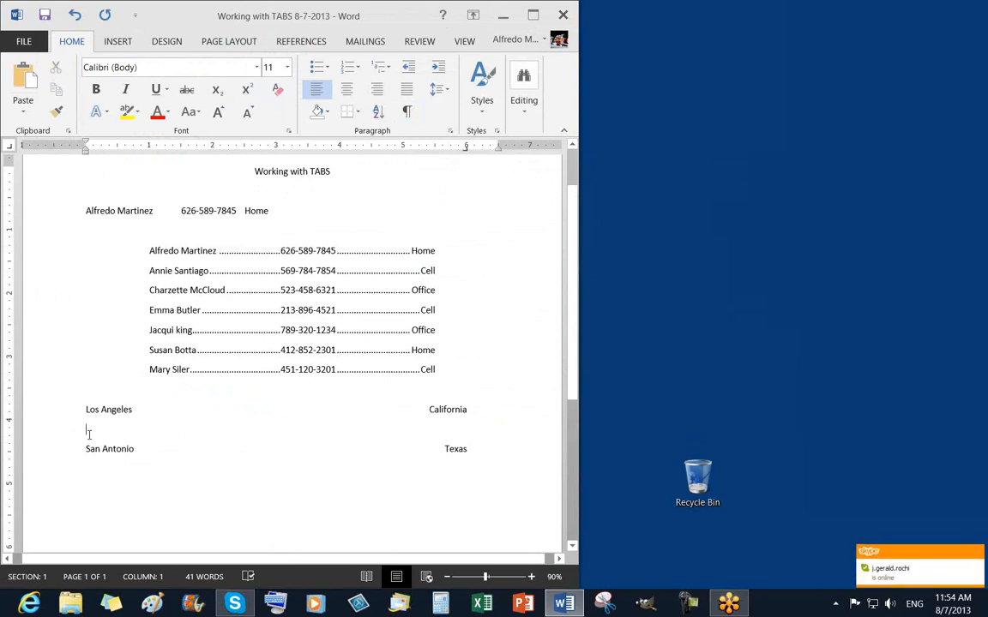
pyautogui.click(407, 114)
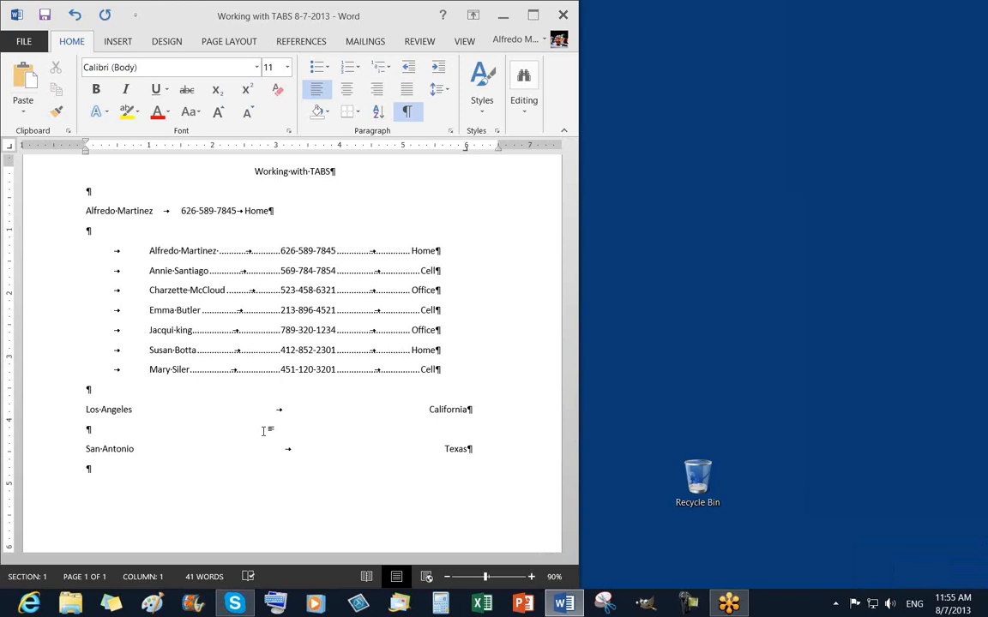
pyautogui.click(478, 450)
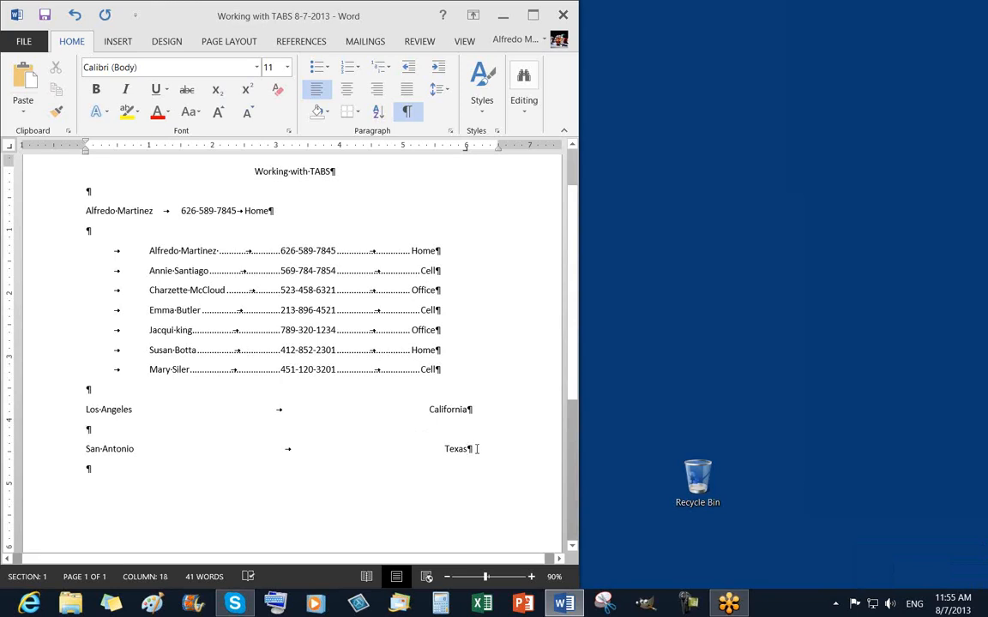
pyautogui.click(407, 112)
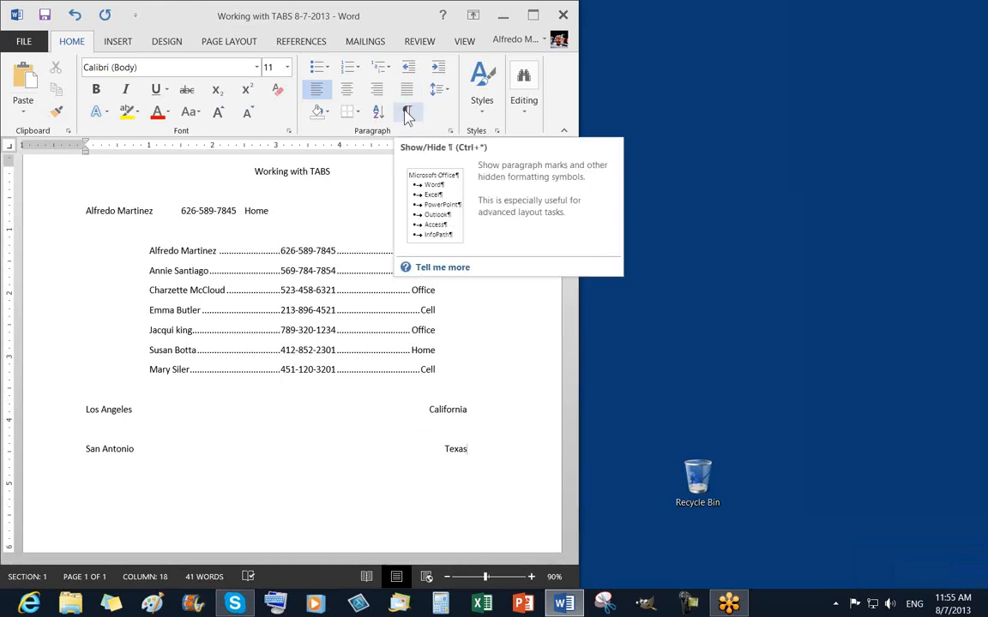
pyautogui.click(408, 113)
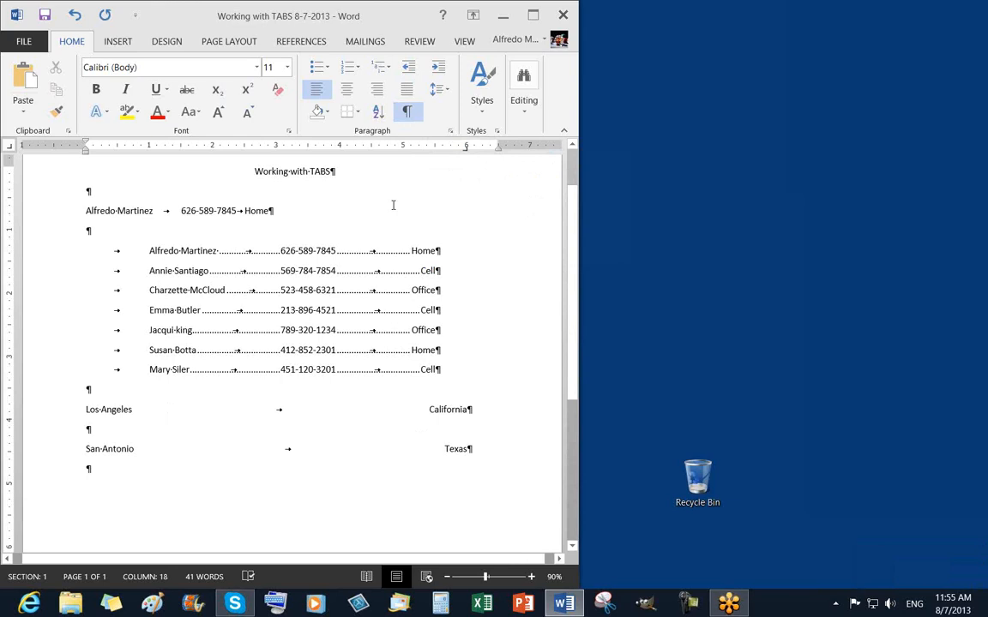
pyautogui.click(408, 119)
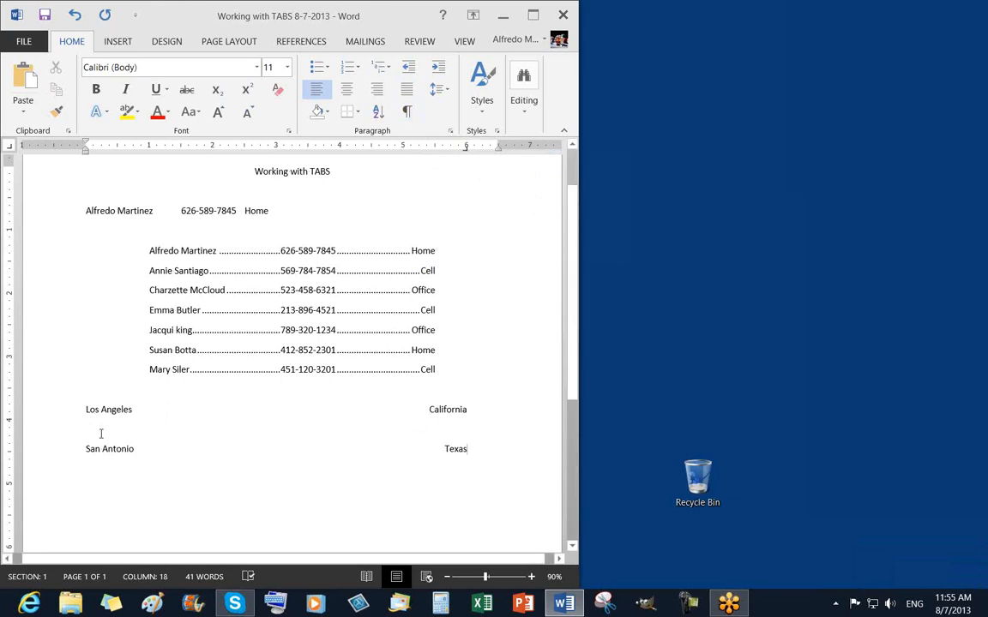
pyautogui.click(408, 111)
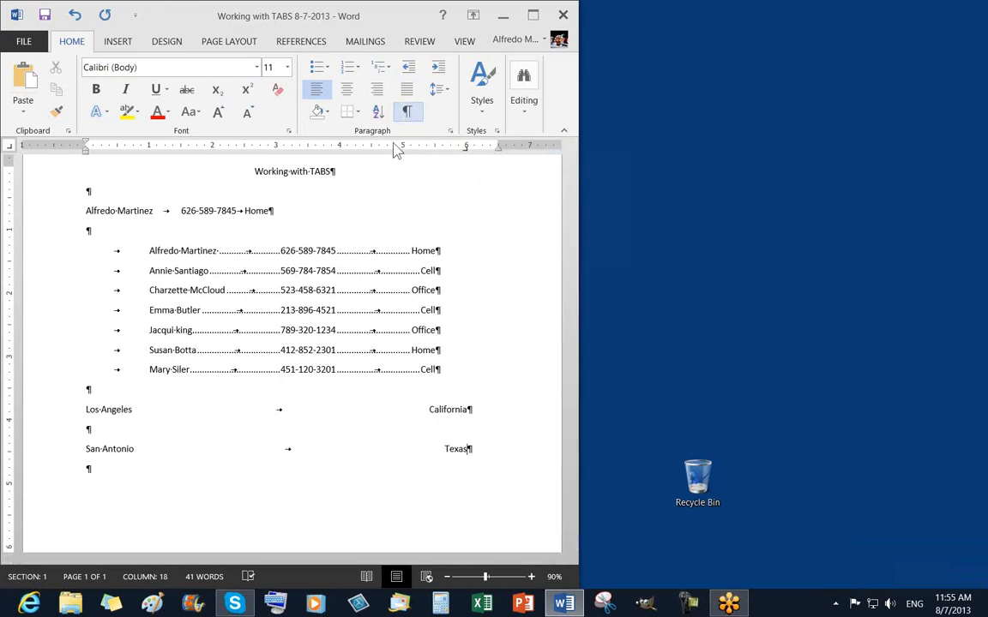
# Delete the empty line between the two cities and reselect the Los Angeles and San Antonio lines.
pyautogui.click(69, 431)
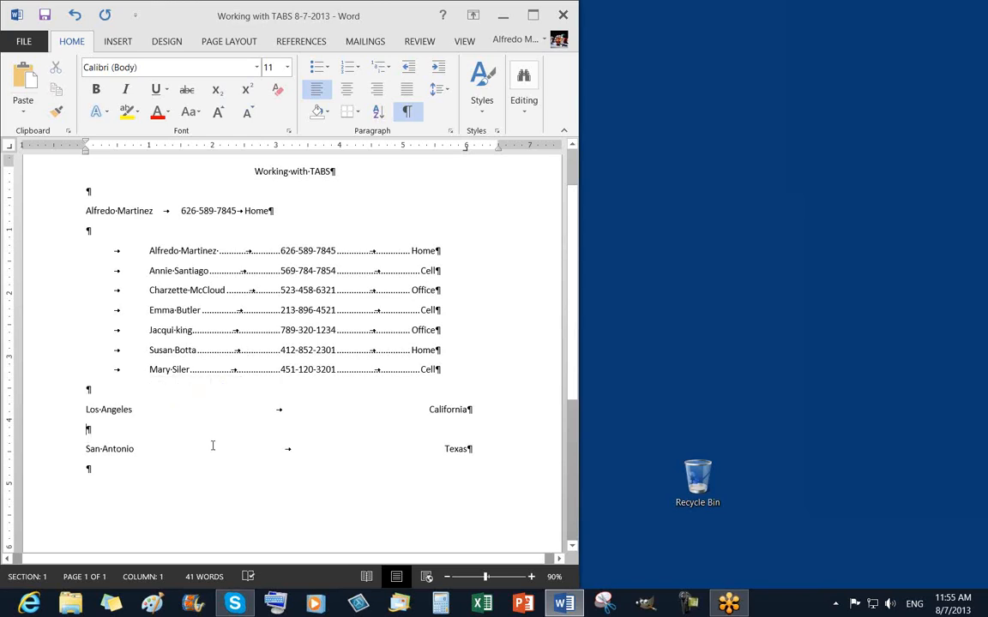
pyautogui.press('BackSpace')
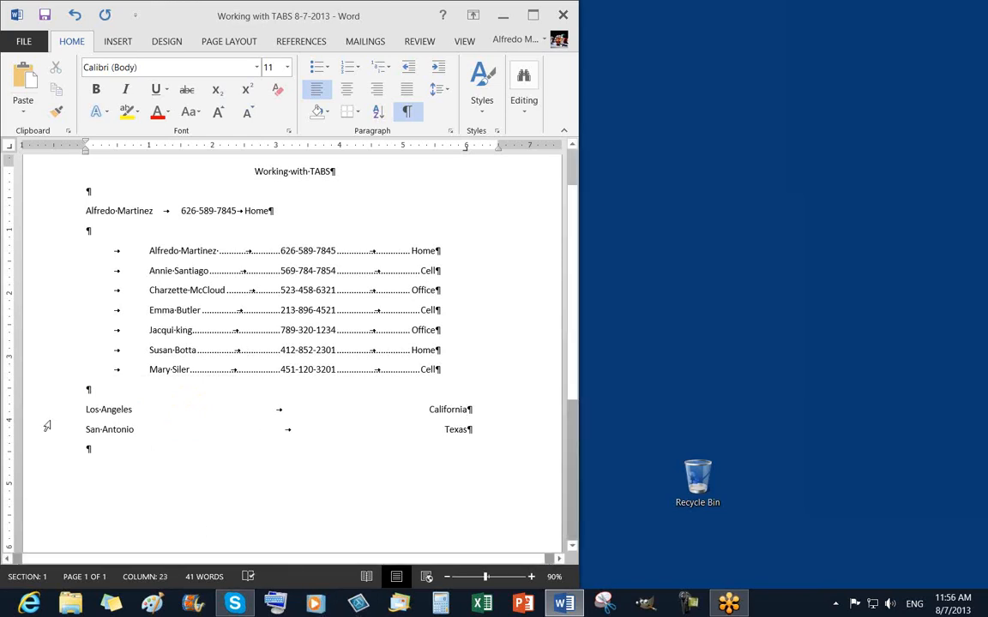
pyautogui.moveTo(46, 414); pyautogui.dragTo(55, 434)
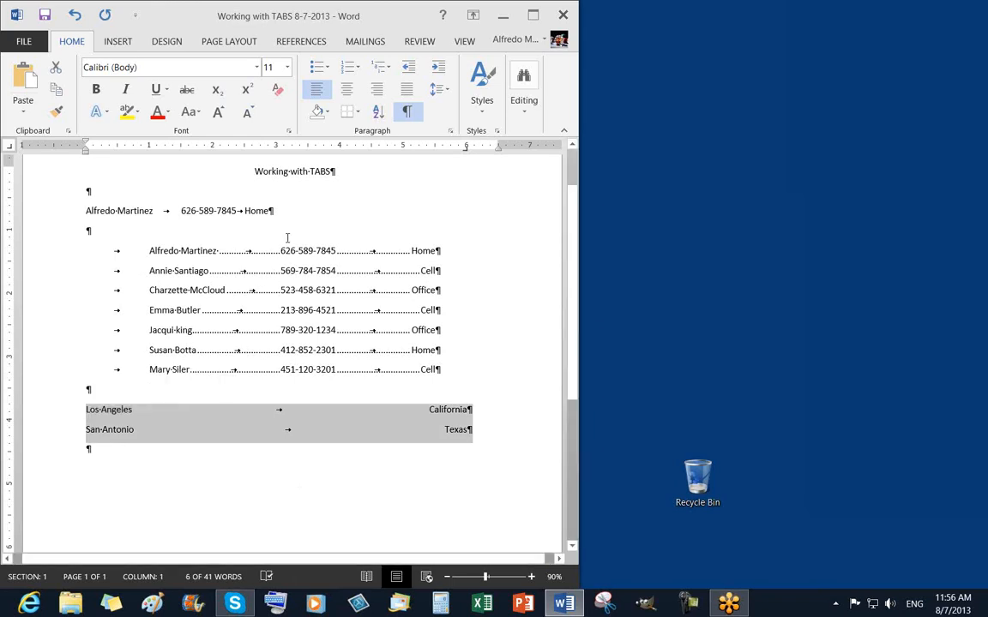
pyautogui.doubleClick(465, 148)
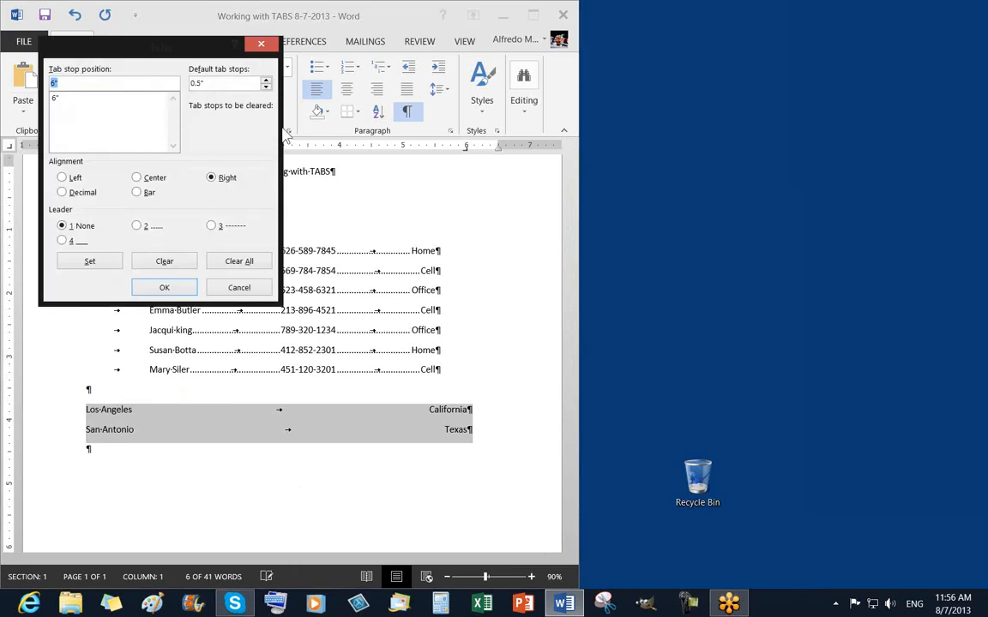
pyautogui.moveTo(156, 45); pyautogui.dragTo(143, 29)
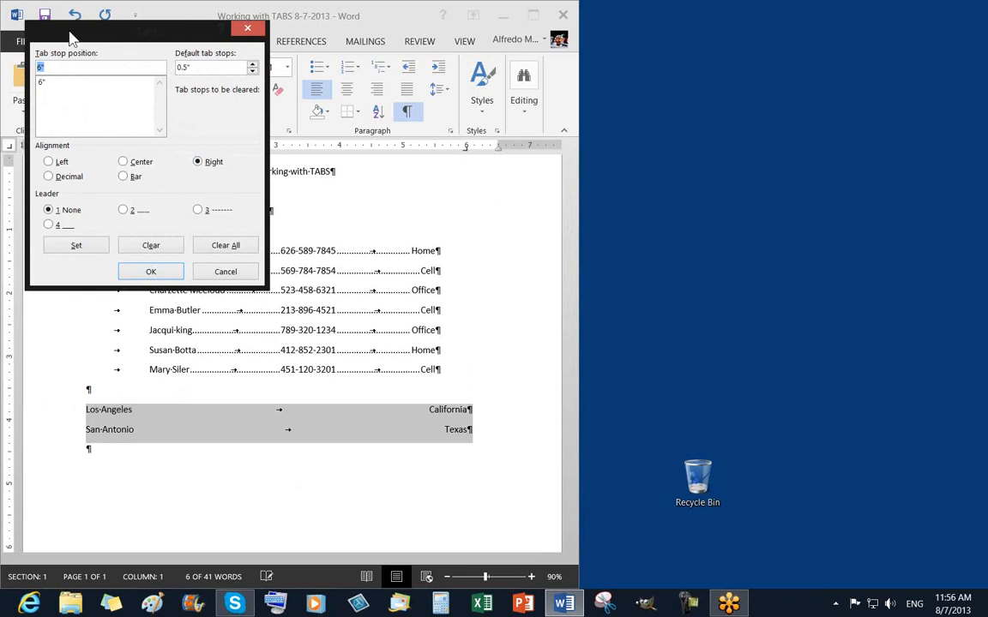
pyautogui.moveTo(60, 31); pyautogui.dragTo(107, 221)
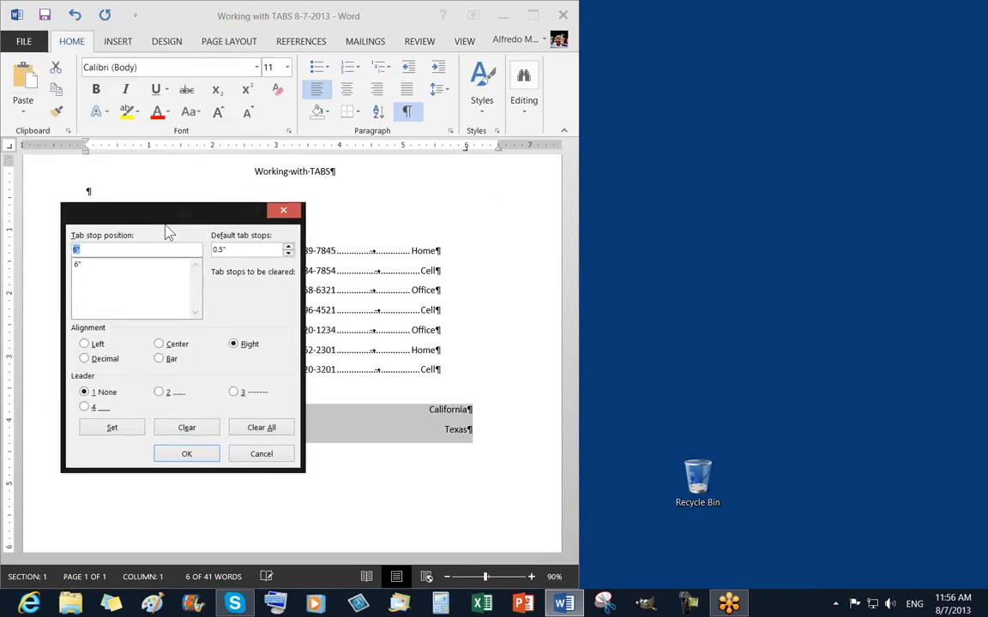
pyautogui.click(283, 211)
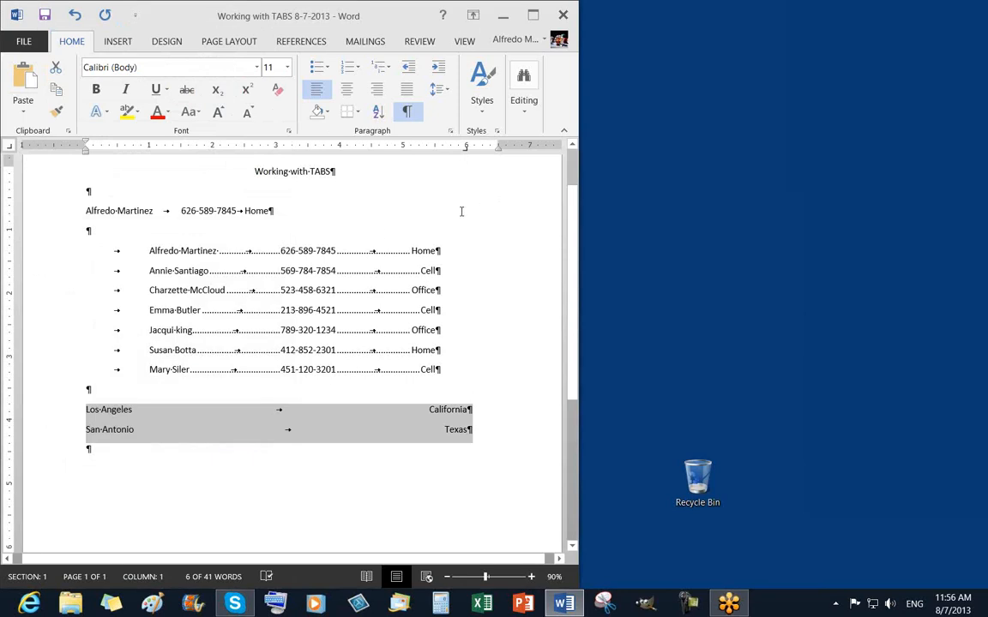
# Give the 6" tab stop on both city lines a dotted leader (Leader 2) in the Tabs dialog.
pyautogui.doubleClick(467, 154)
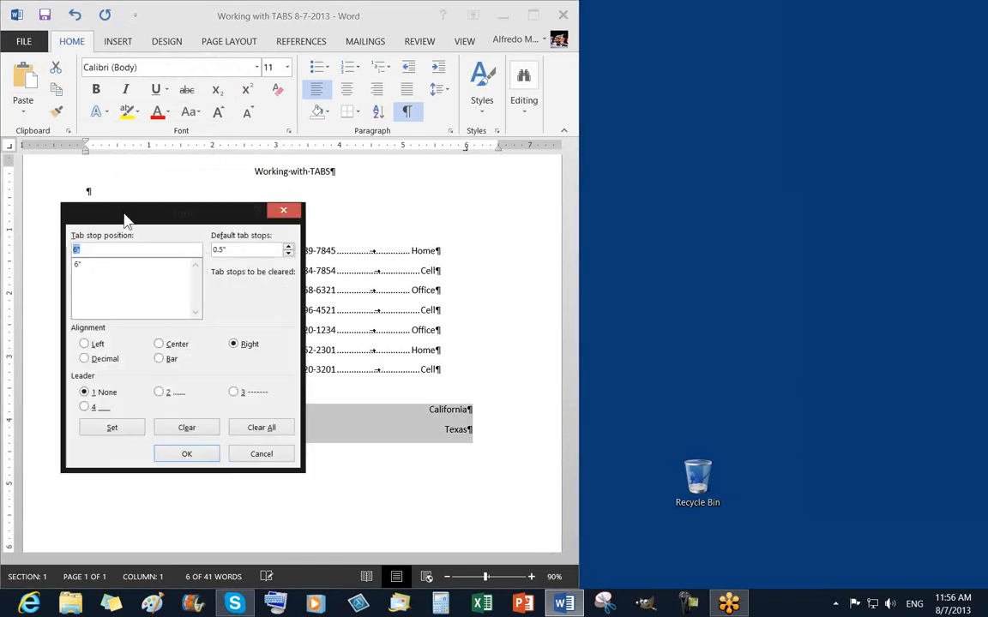
pyautogui.moveTo(124, 221); pyautogui.dragTo(116, 53)
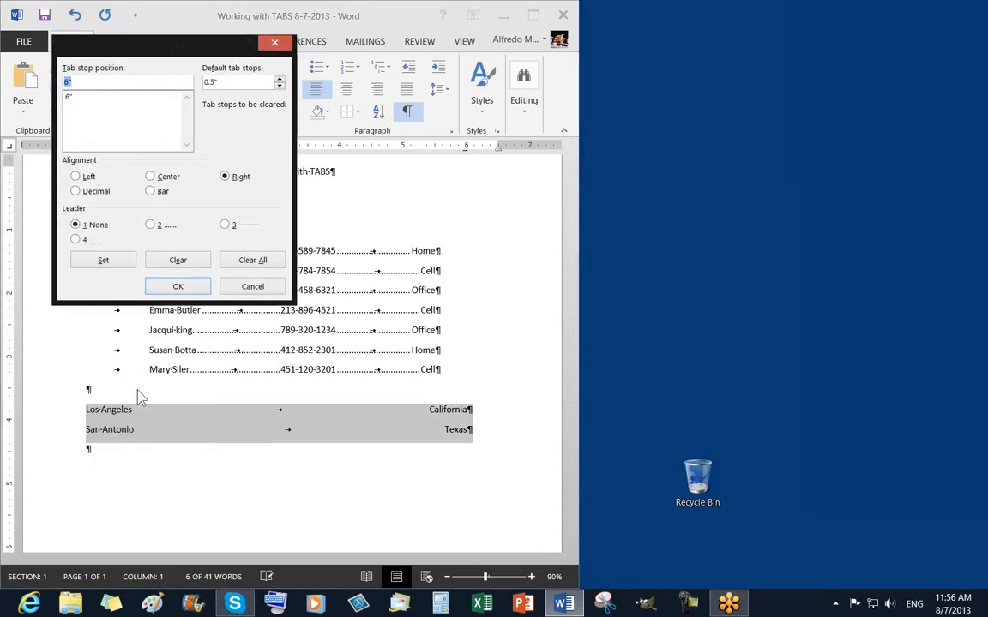
pyautogui.click(75, 98)
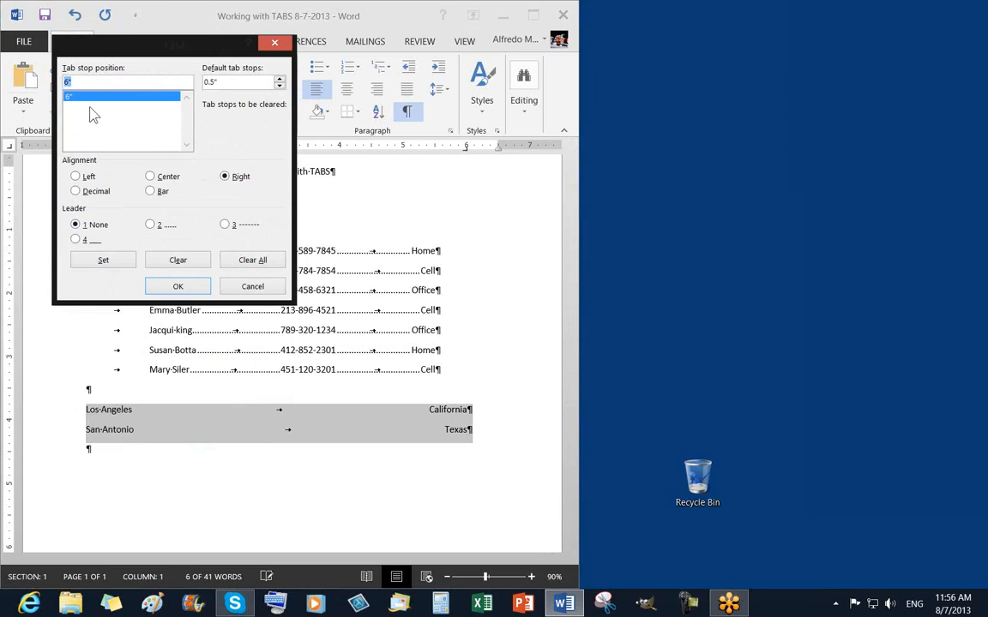
pyautogui.click(151, 226)
pyautogui.click(103, 262)
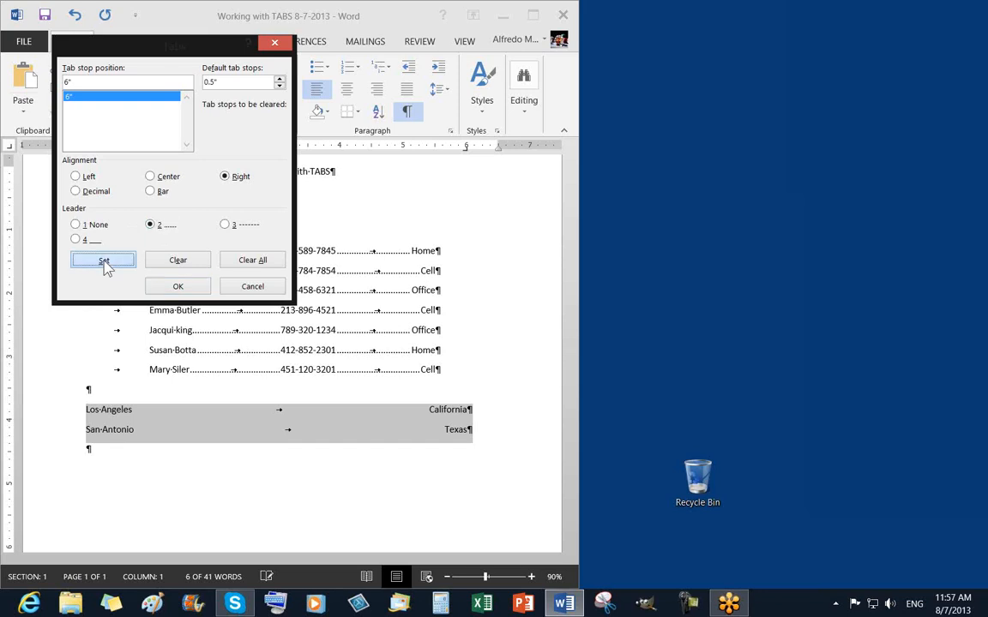
pyautogui.click(175, 285)
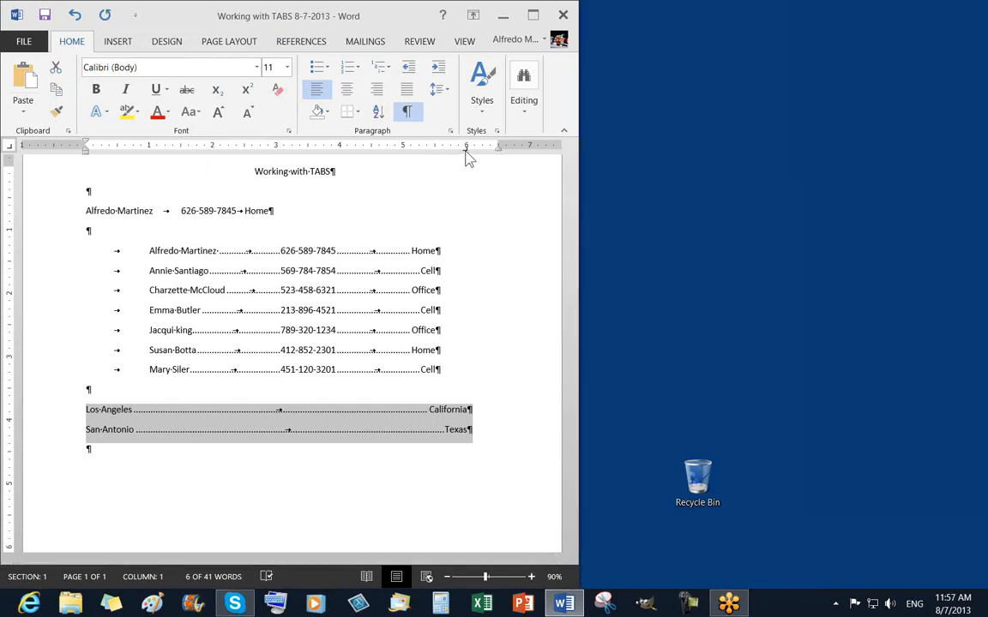
pyautogui.doubleClick(466, 153)
pyautogui.moveTo(147, 57); pyautogui.dragTo(145, 249)
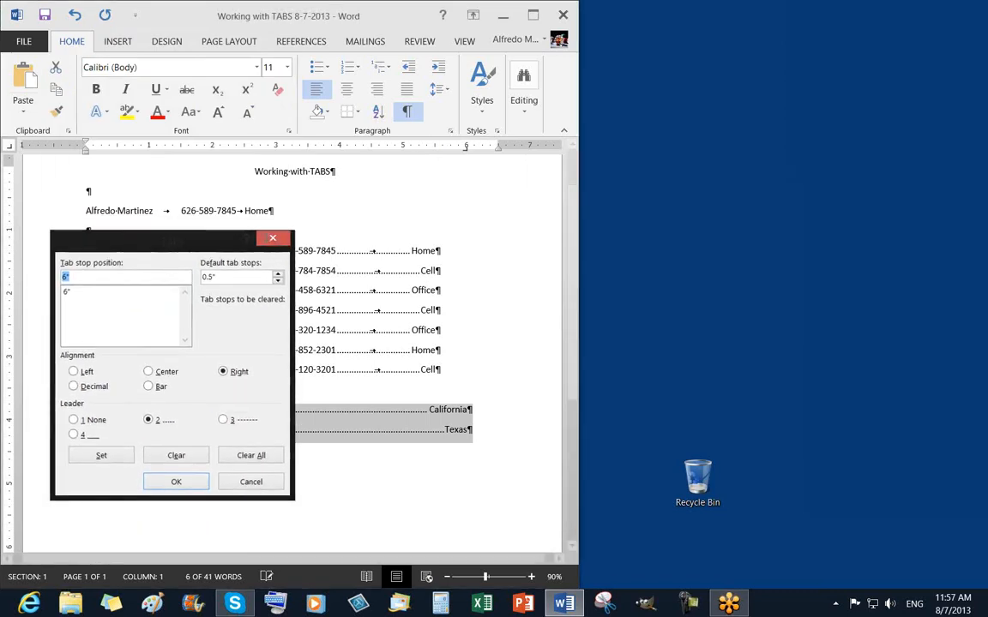
pyautogui.click(271, 239)
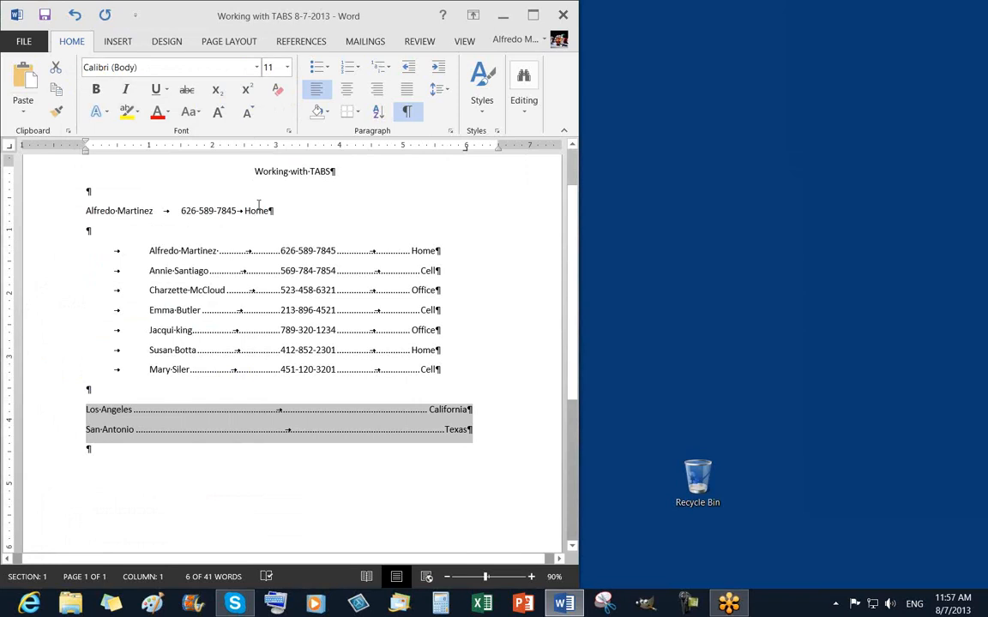
pyautogui.click(259, 145)
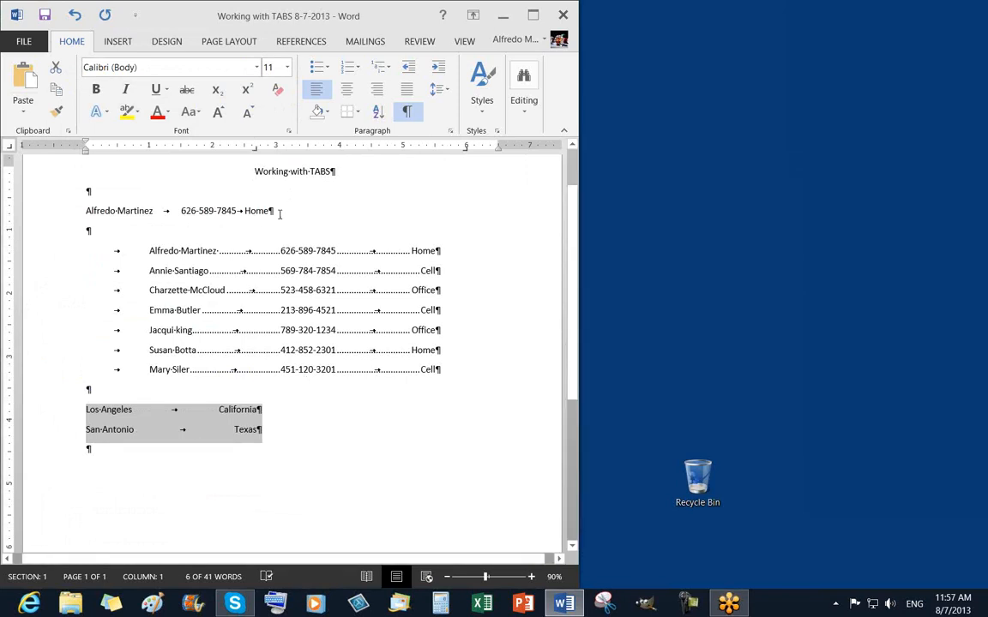
pyautogui.doubleClick(255, 148)
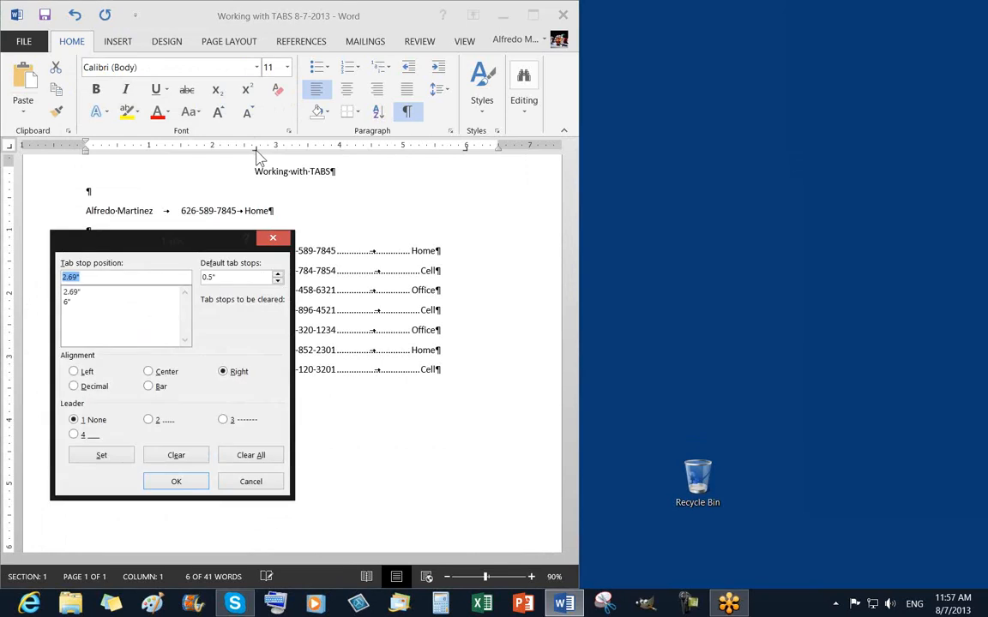
pyautogui.moveTo(165, 222); pyautogui.dragTo(230, 242)
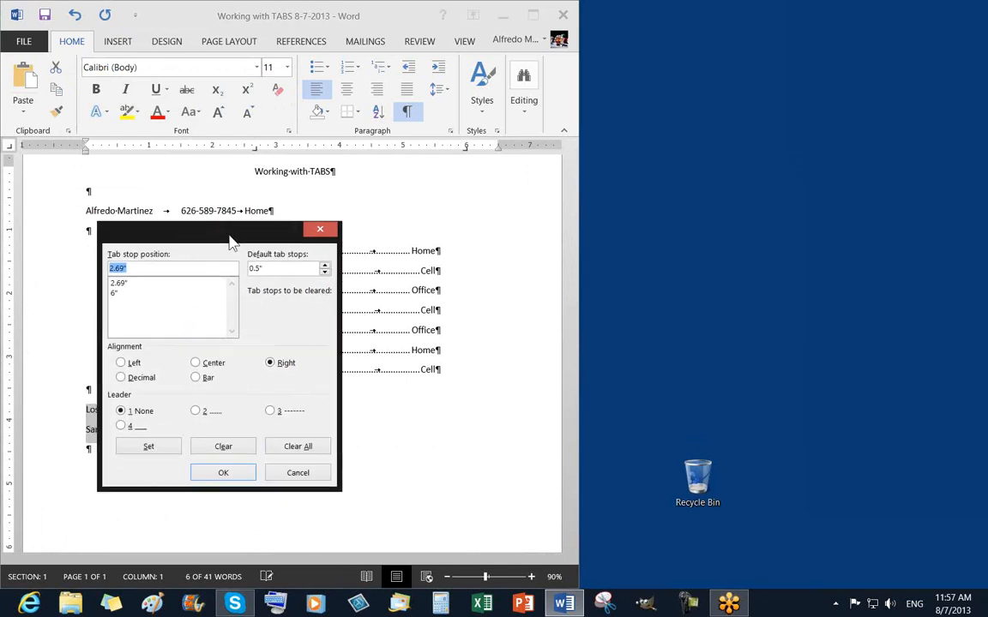
pyautogui.click(120, 284)
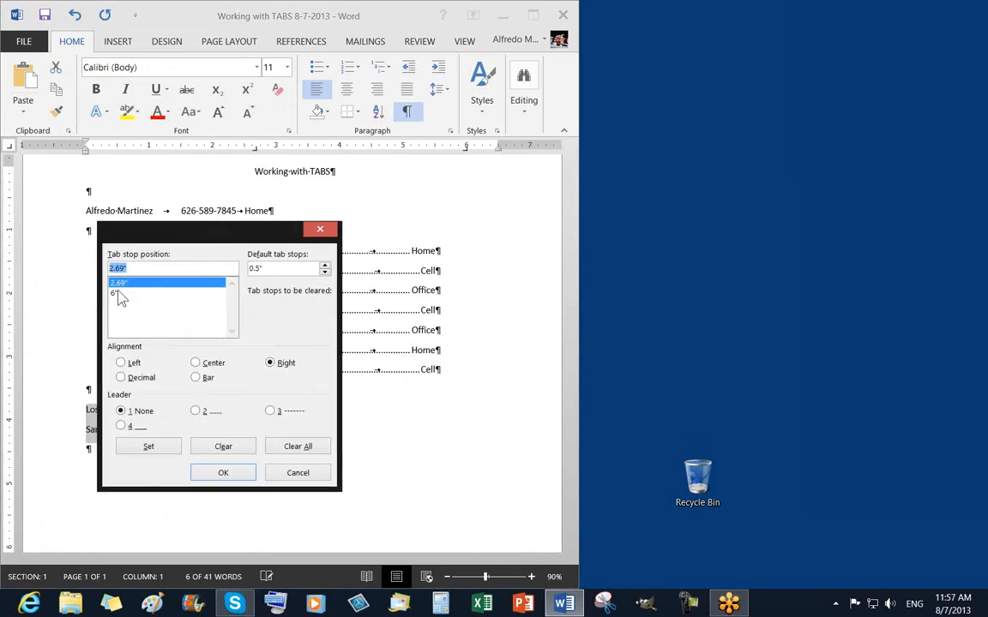
pyautogui.click(122, 294)
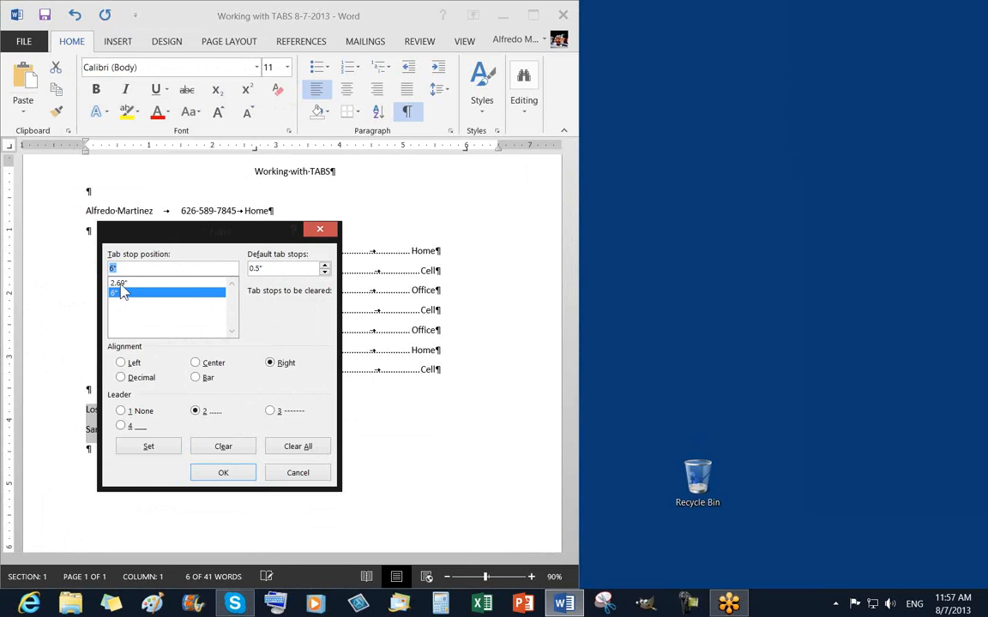
pyautogui.press('Up')
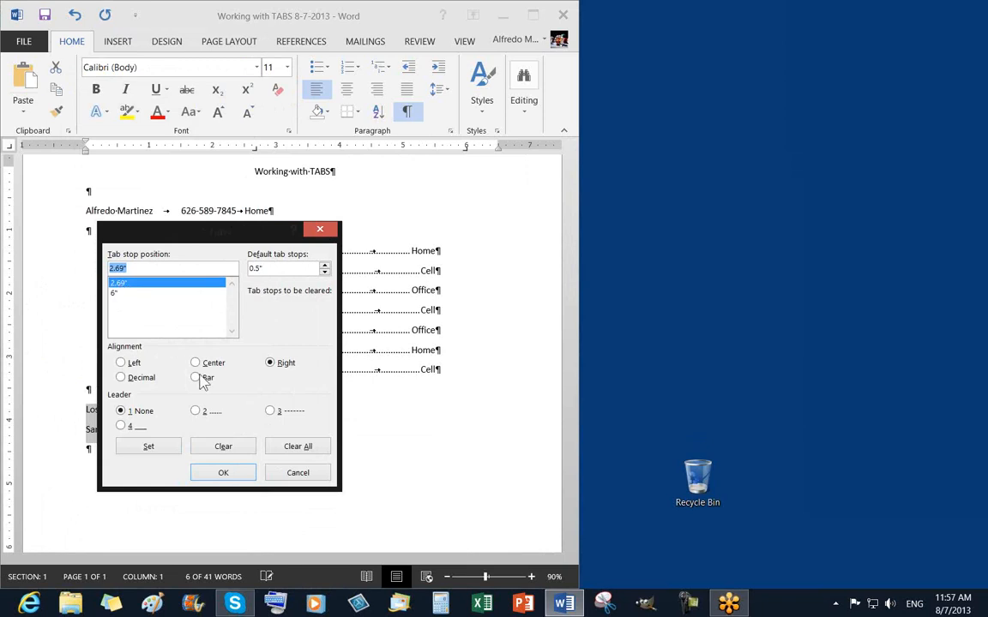
pyautogui.click(223, 448)
pyautogui.click(223, 473)
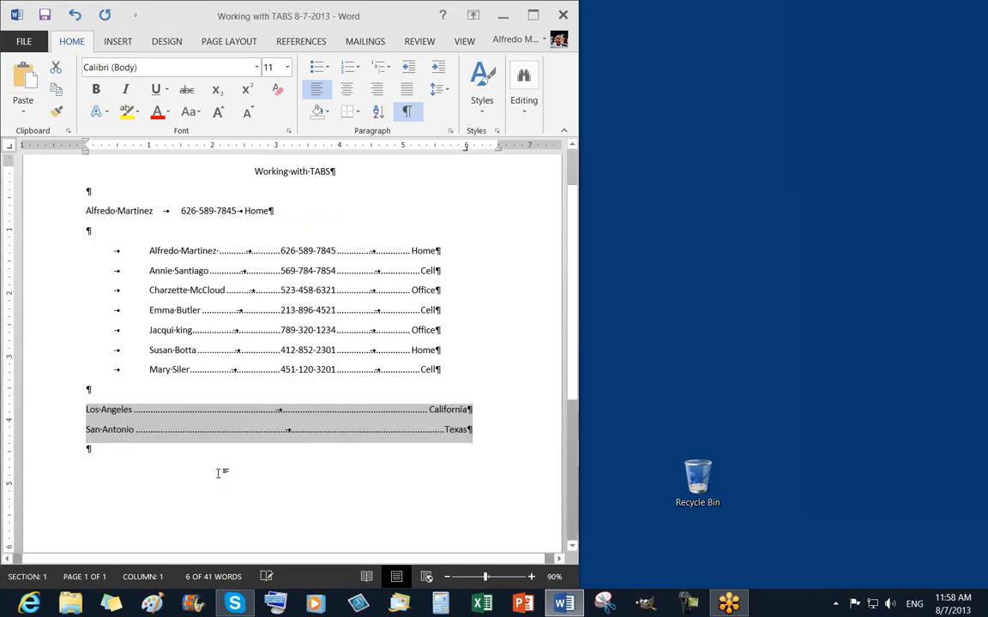
# Deselect the city lines and insert a new empty line after Texas.
pyautogui.click(487, 439)
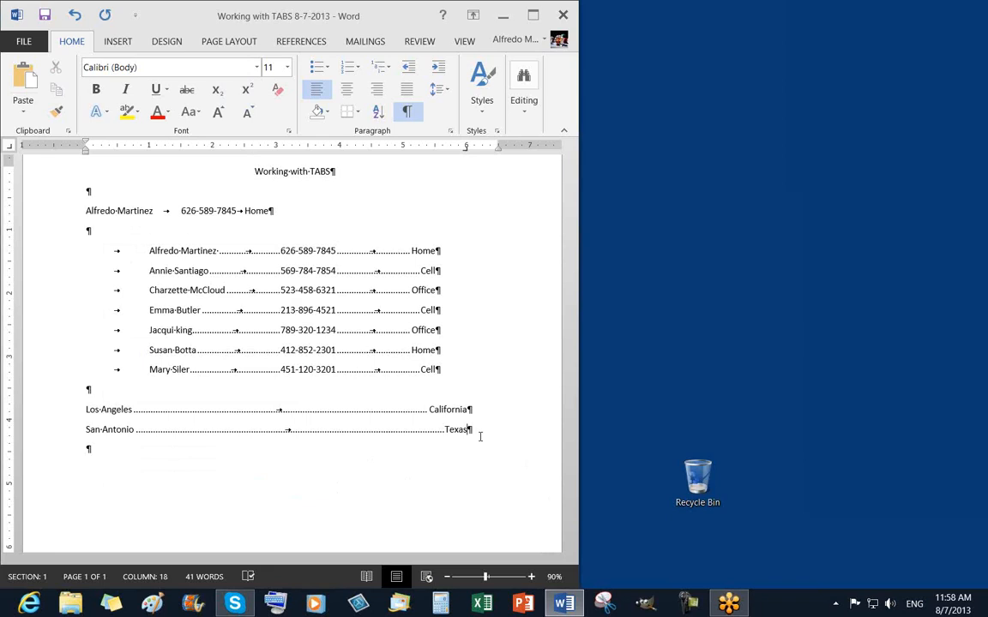
pyautogui.press('Return')
# Open a blank document in a second Word 2013 window from the taskbar, then minimize it.
pyautogui.rightClick(567, 607)
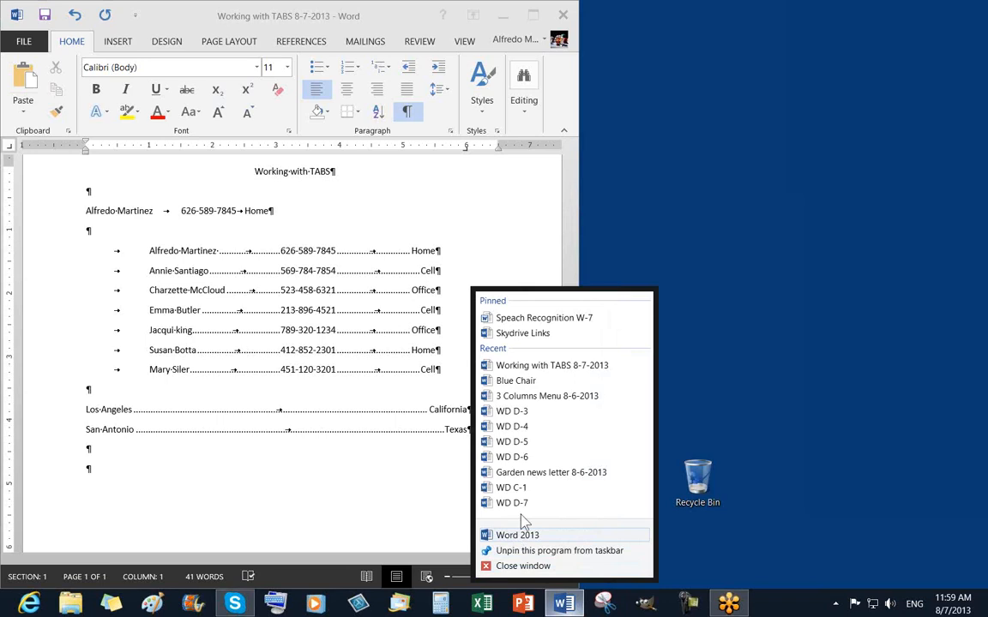
pyautogui.click(517, 537)
pyautogui.click(260, 230)
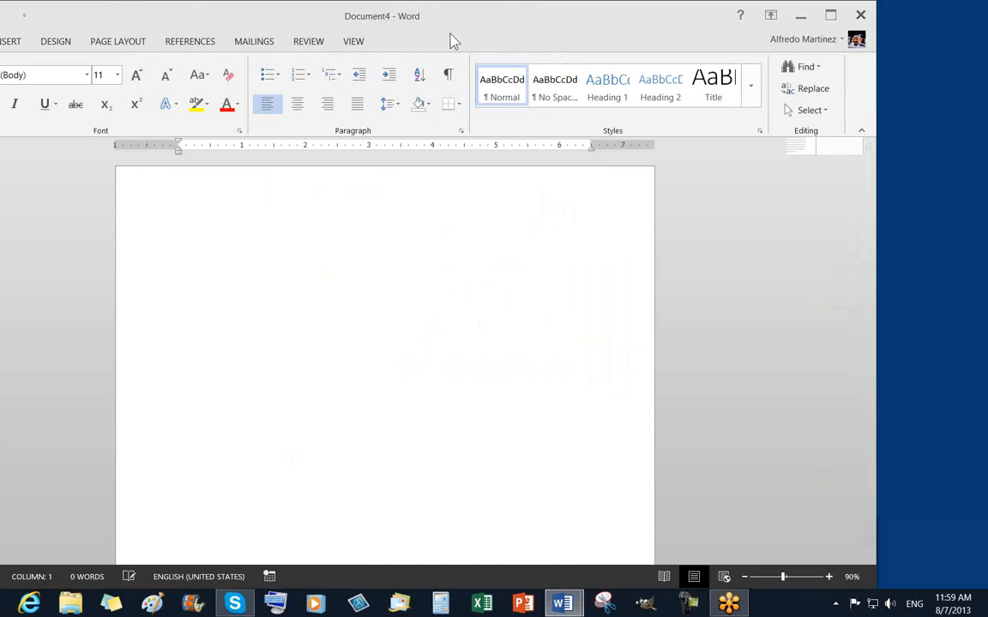
pyautogui.moveTo(406, 29); pyautogui.dragTo(165, 66)
pyautogui.click(623, 66)
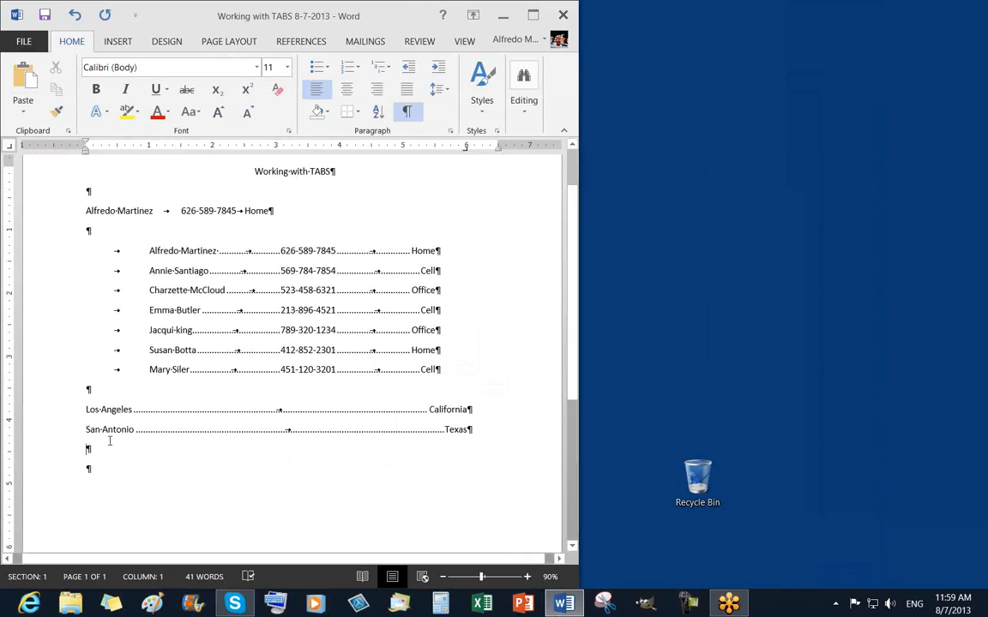
# Drag the old tab stops near 1.75 and 4 inches off the ruler.
pyautogui.click(60, 418)
pyautogui.click(170, 461)
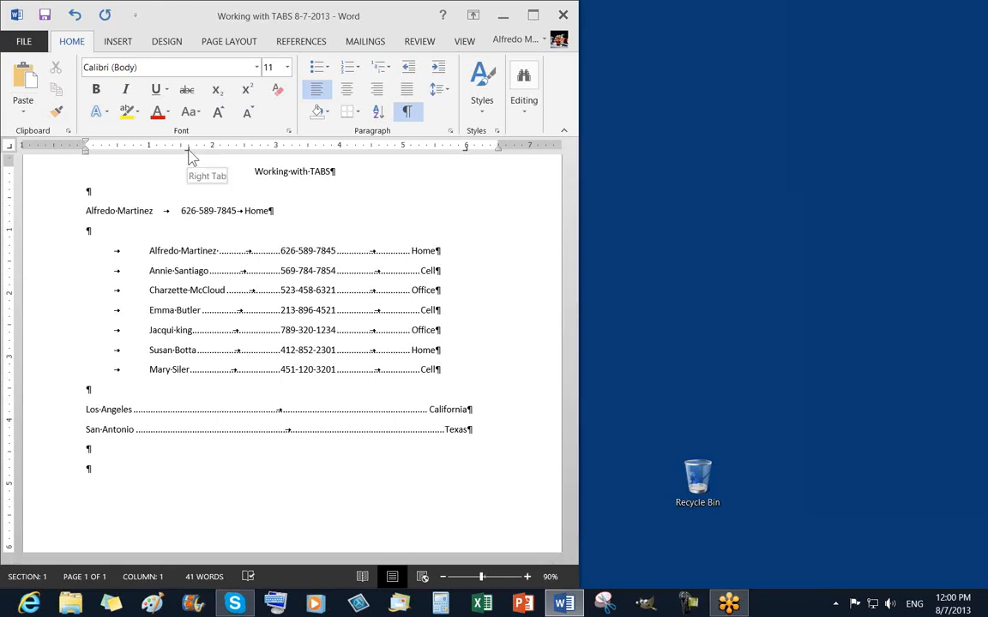
pyautogui.moveTo(190, 151); pyautogui.dragTo(189, 171)
pyautogui.moveTo(197, 149); pyautogui.dragTo(198, 181)
pyautogui.moveTo(311, 147); pyautogui.dragTo(311, 203)
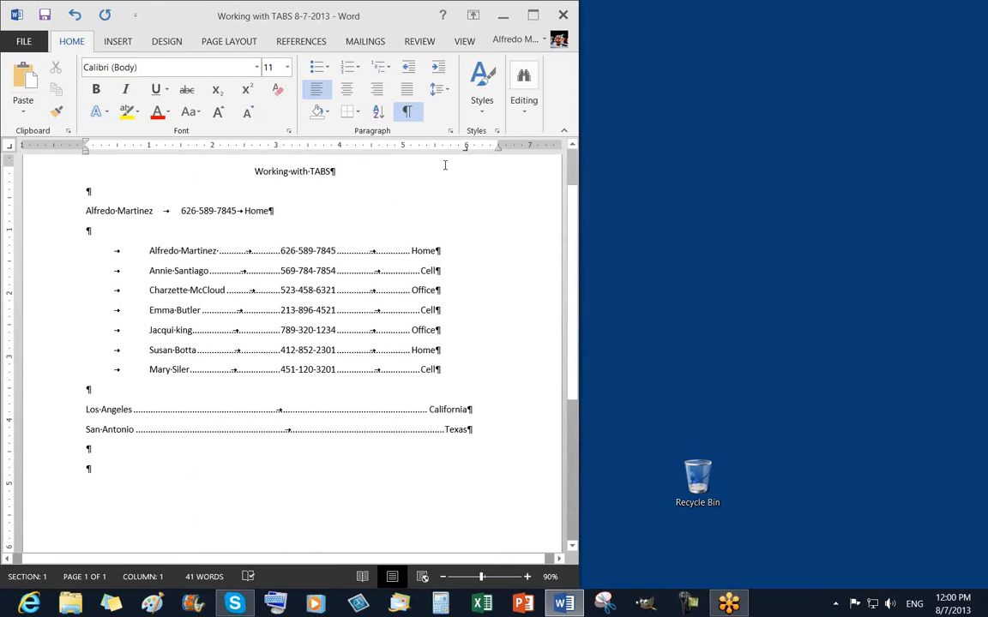
# Give the empty line below San Antonio a 6" right tab with dot leader, then save.
pyautogui.click(117, 452)
pyautogui.doubleClick(467, 150)
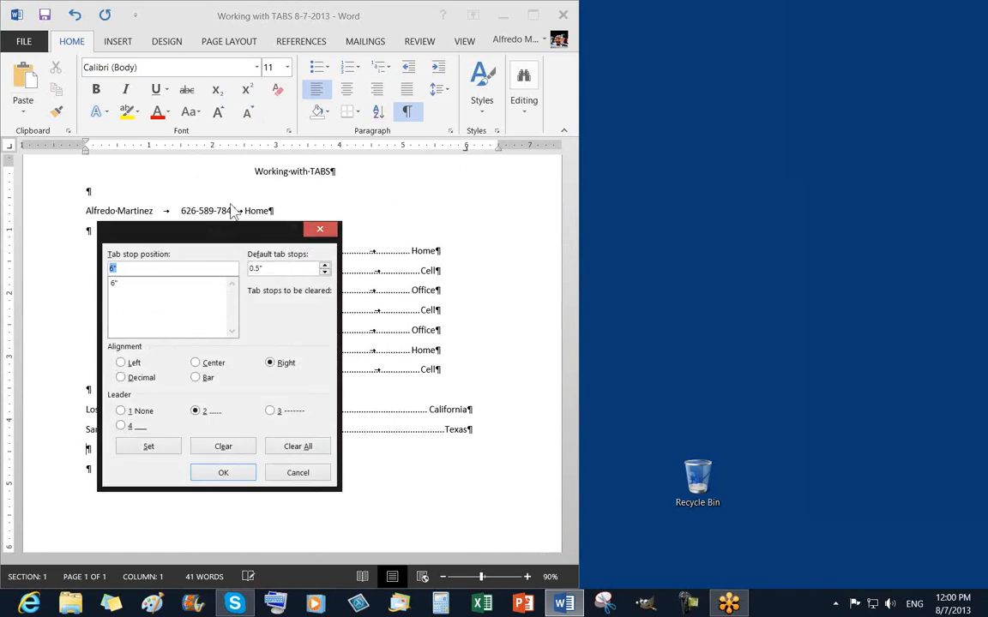
pyautogui.moveTo(229, 233); pyautogui.dragTo(172, 79)
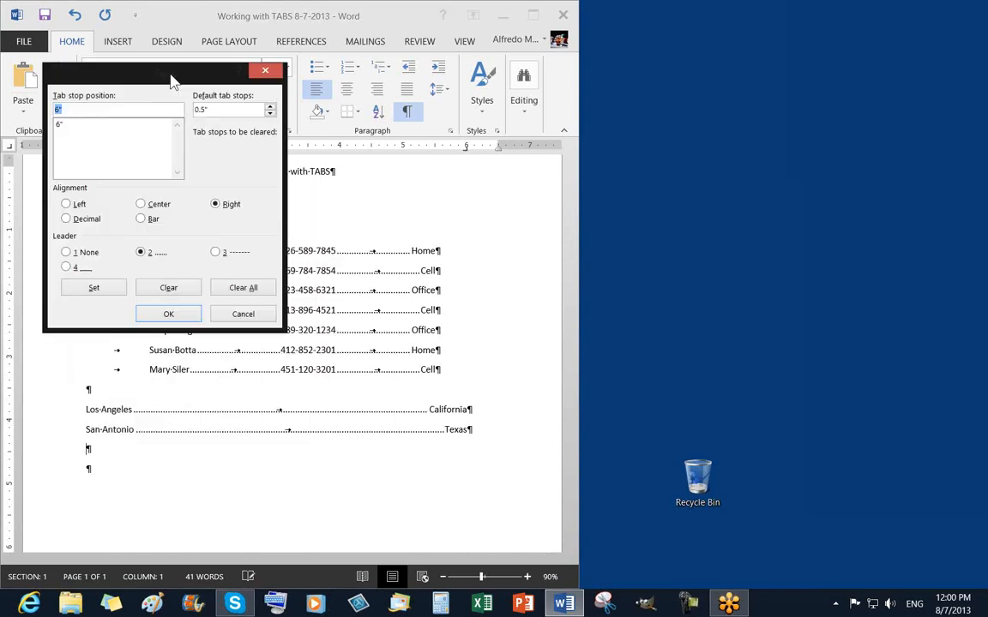
pyautogui.click(168, 314)
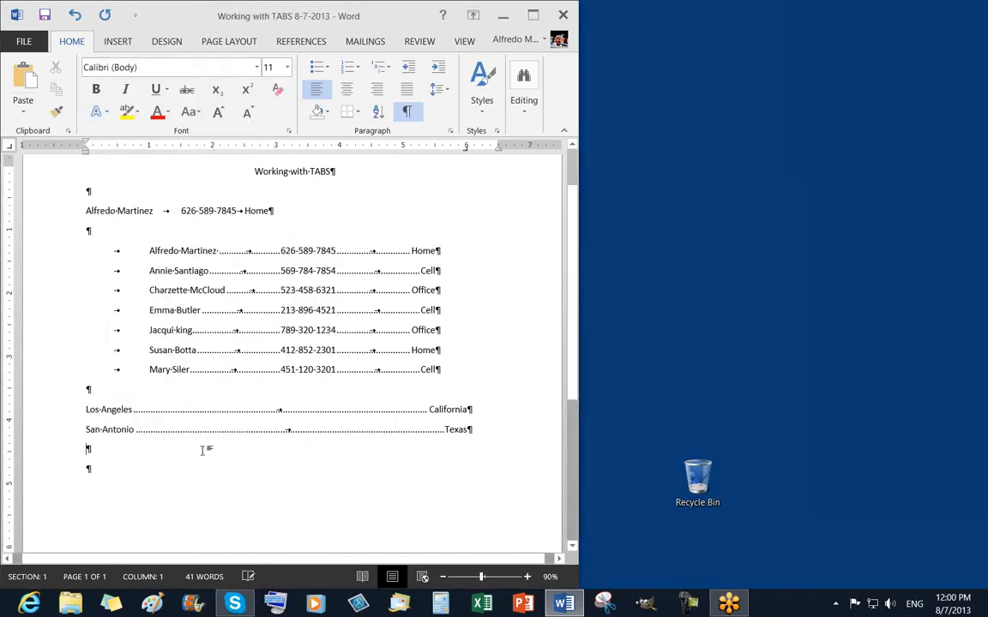
pyautogui.click(44, 15)
# Turn off Show/Hide ¶ so tab arrows and paragraph marks no longer display.
pyautogui.click(407, 111)
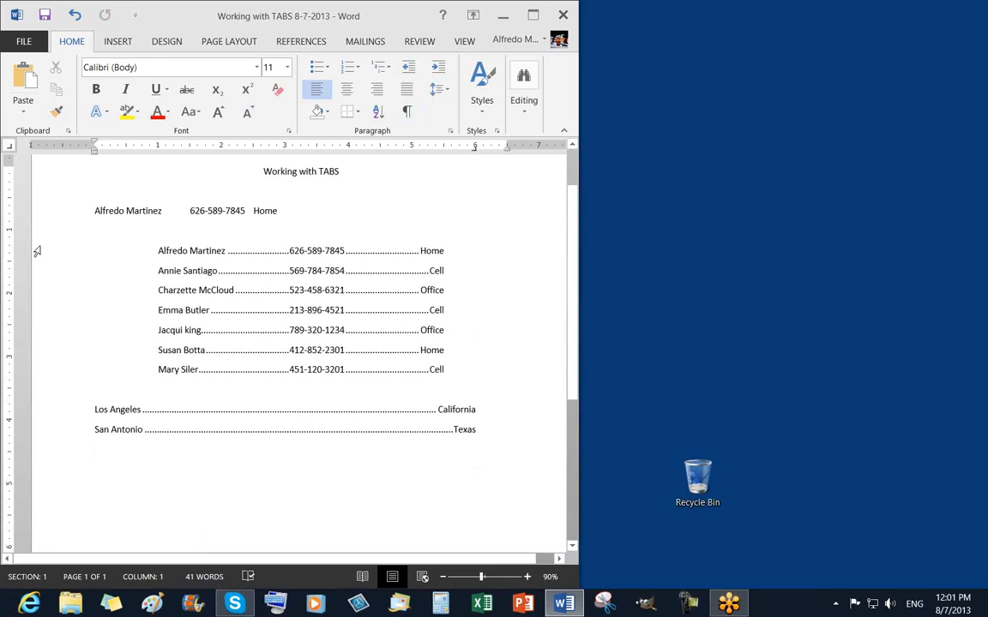
# Shade the seven contact lines Blue, Accent 1, Lighter 60%.
pyautogui.moveTo(48, 250); pyautogui.dragTo(50, 378)
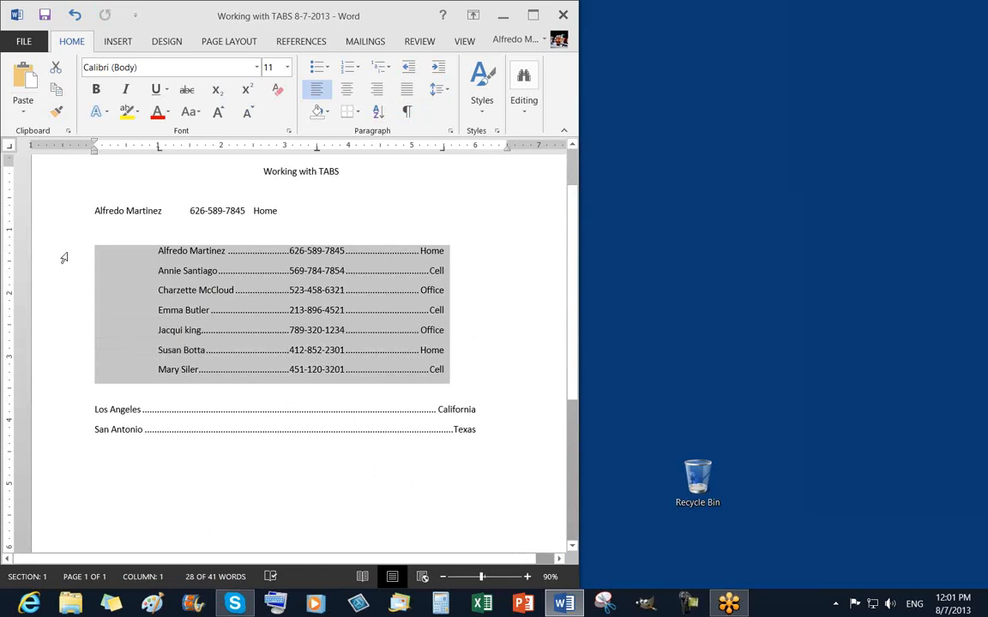
pyautogui.moveTo(65, 257); pyautogui.dragTo(72, 373)
pyautogui.click(329, 116)
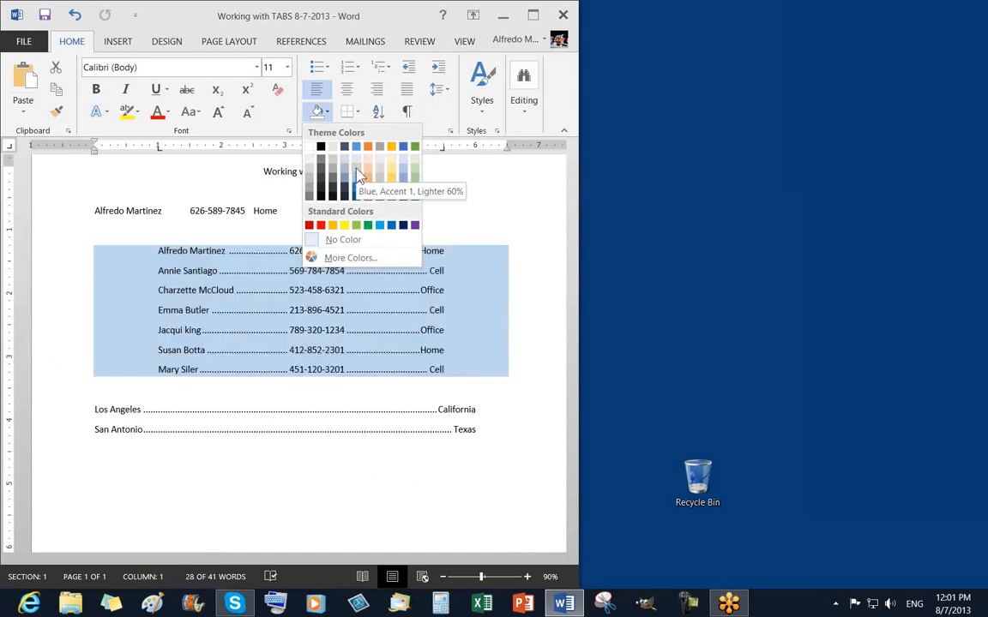
pyautogui.click(358, 172)
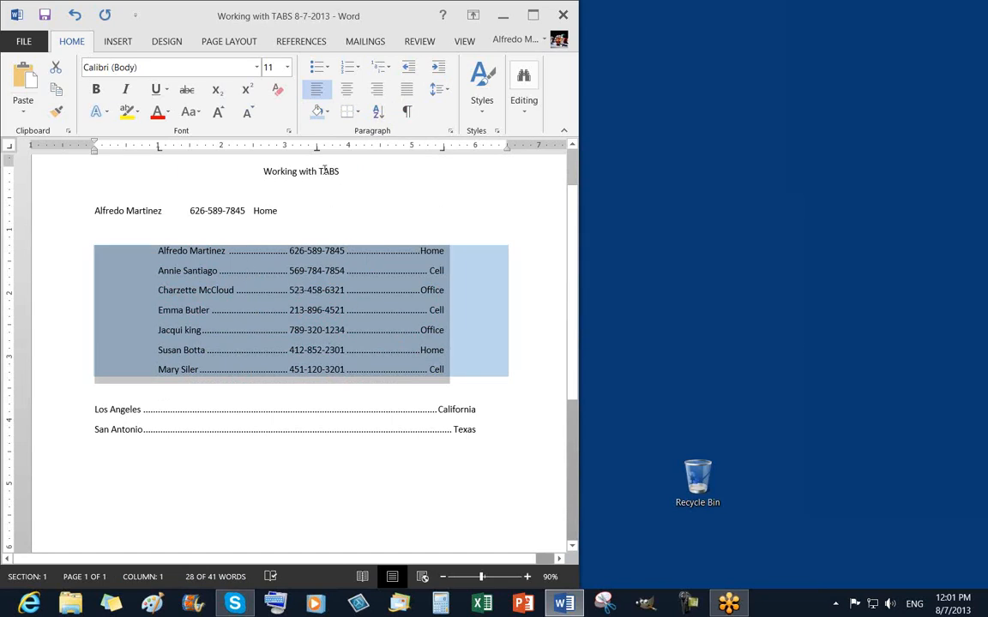
# Add an Outside Borders box around the light-blue contact list.
pyautogui.click(358, 112)
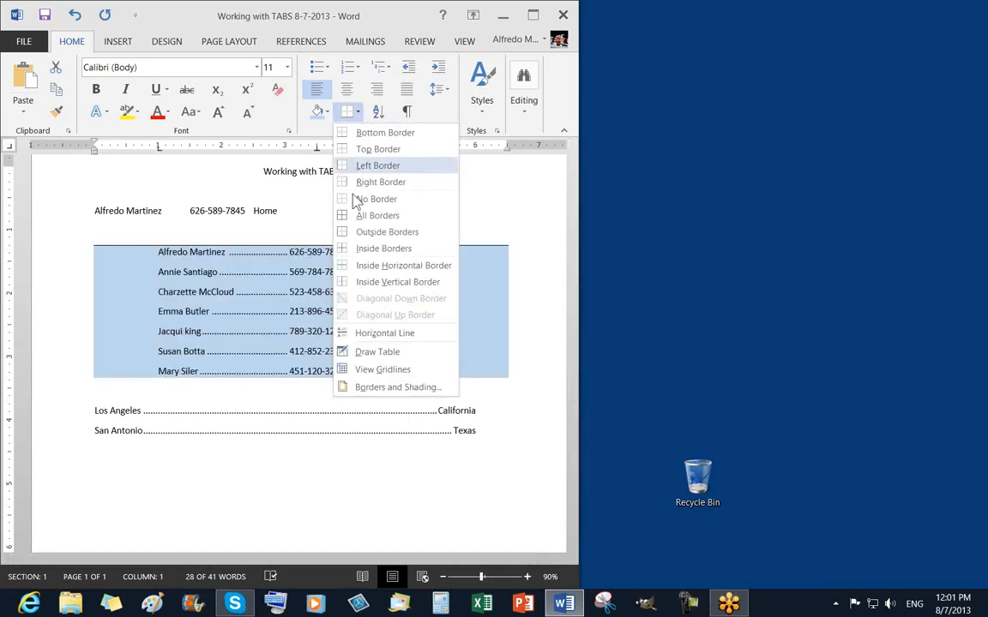
pyautogui.click(375, 233)
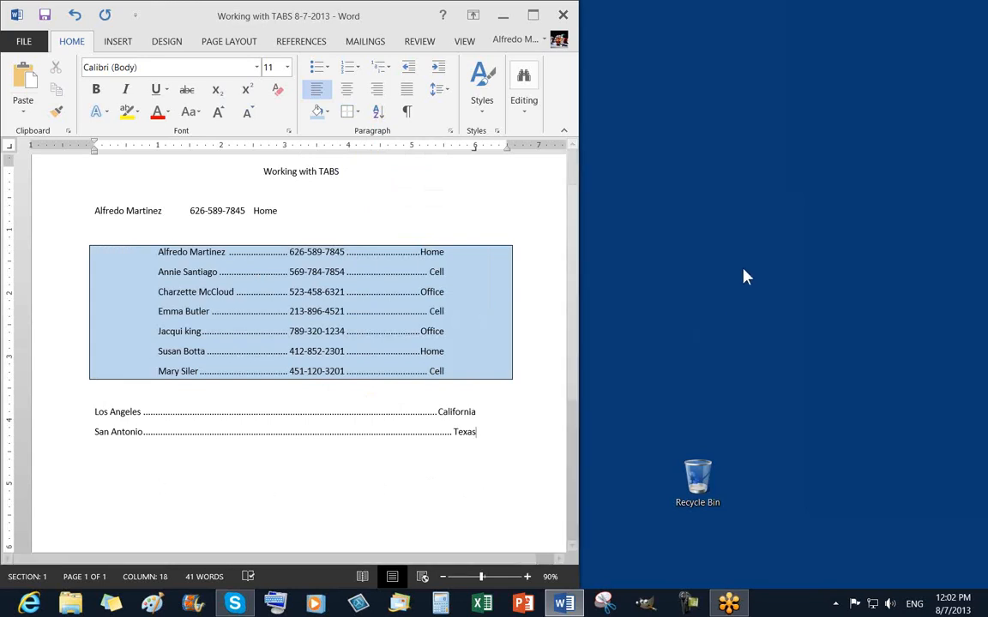
pyautogui.rightClick(830, 205)
pyautogui.click(848, 192)
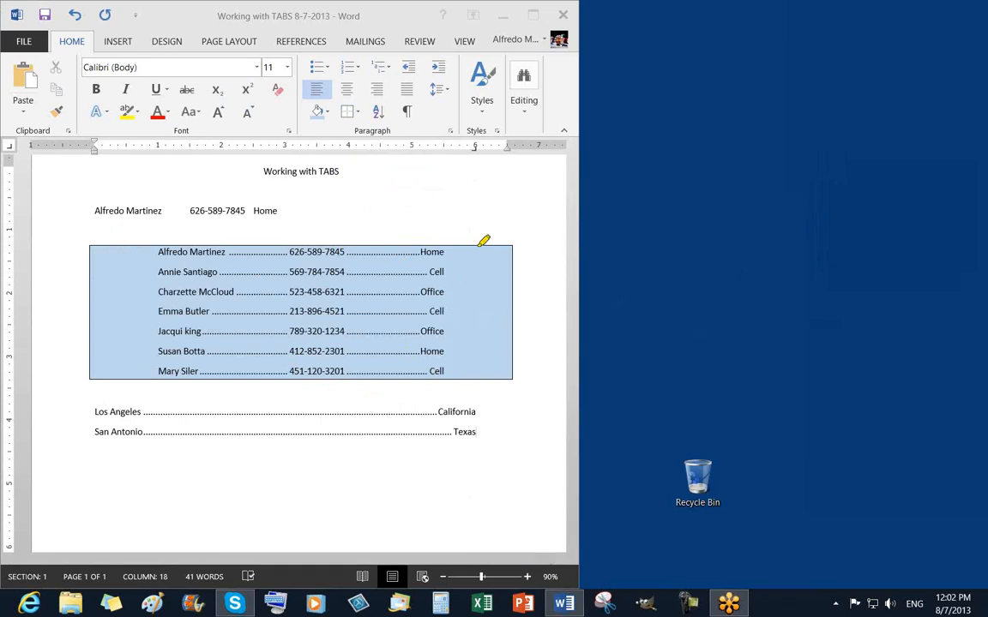
pyautogui.click(475, 256)
pyautogui.moveTo(475, 256); pyautogui.dragTo(484, 370)
pyautogui.moveTo(121, 267); pyautogui.dragTo(121, 364)
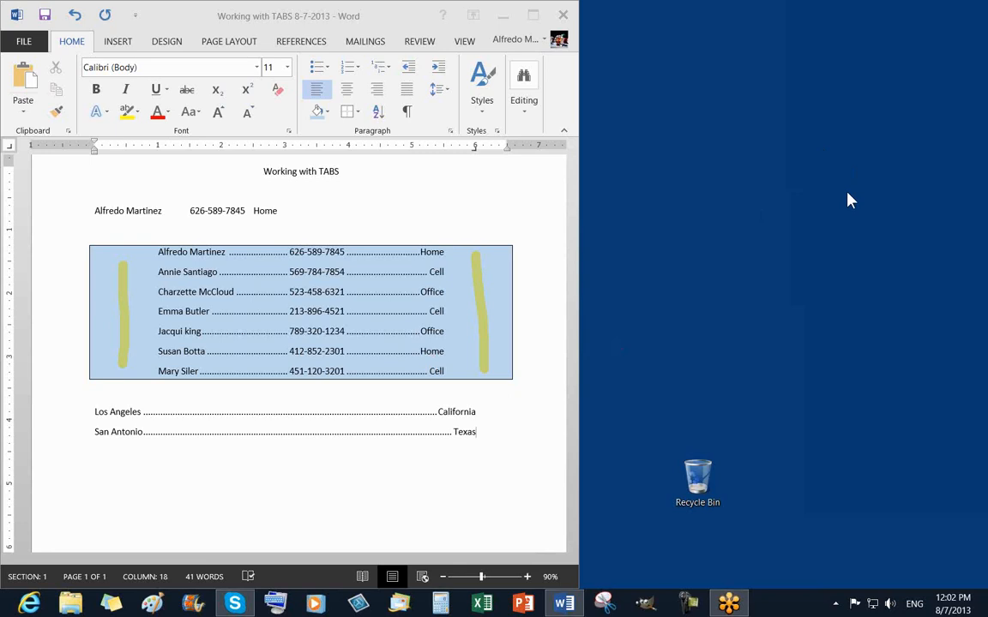
pyautogui.rightClick(857, 232)
pyautogui.click(841, 227)
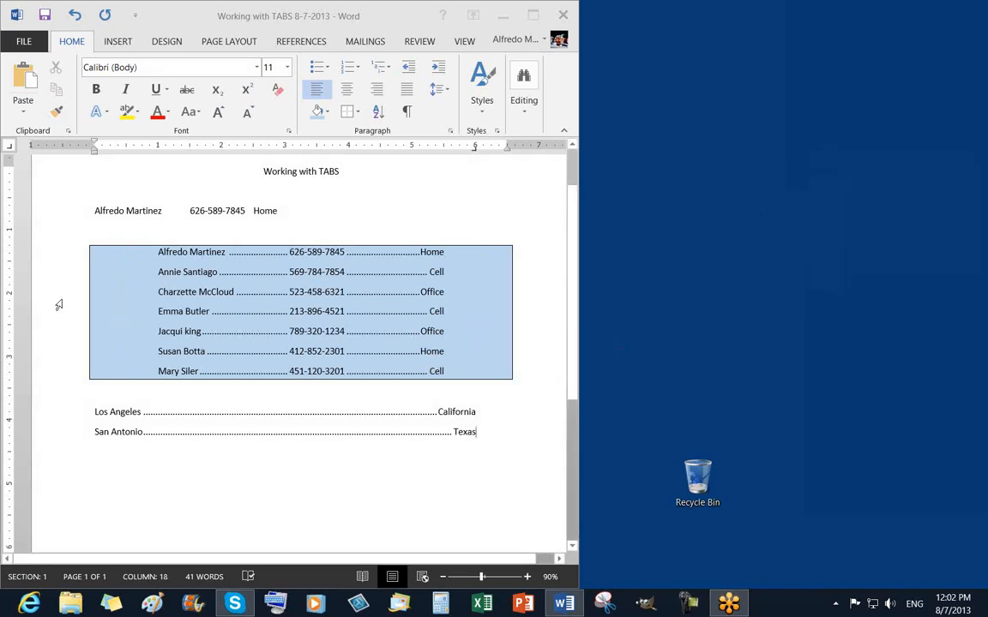
pyautogui.moveTo(59, 252); pyautogui.dragTo(55, 370)
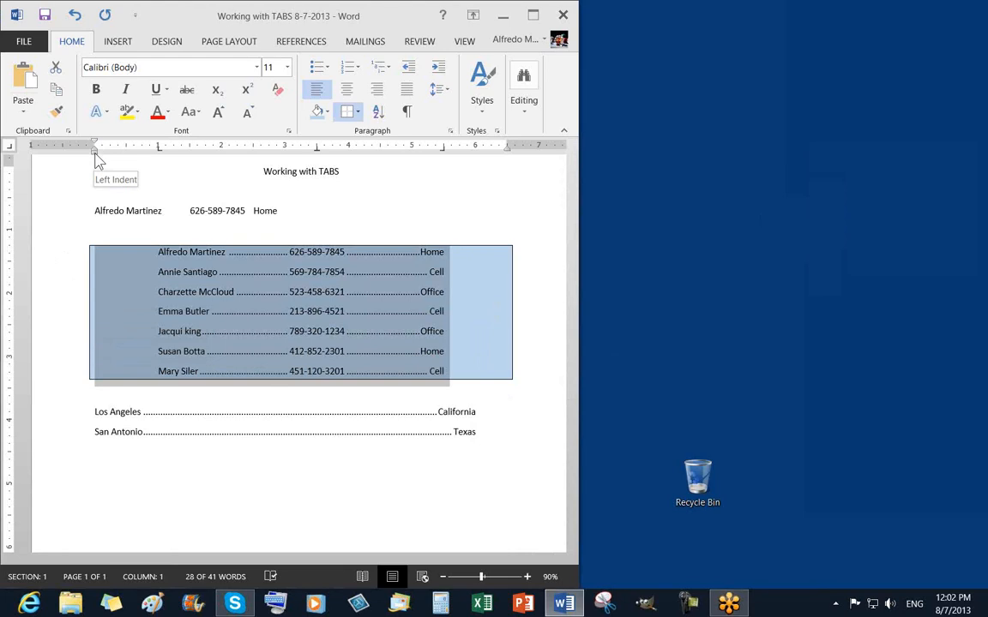
# Move the contact list's left and right indent markers inward so its box hugs the text.
pyautogui.moveTo(95, 159); pyautogui.dragTo(145, 163)
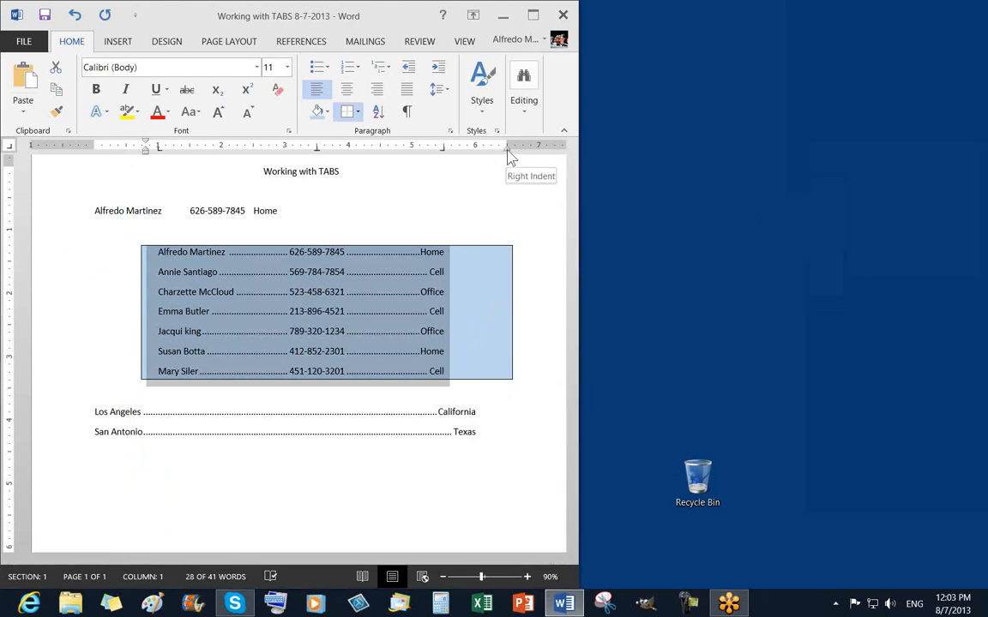
pyautogui.moveTo(510, 157); pyautogui.dragTo(460, 158)
pyautogui.click(480, 274)
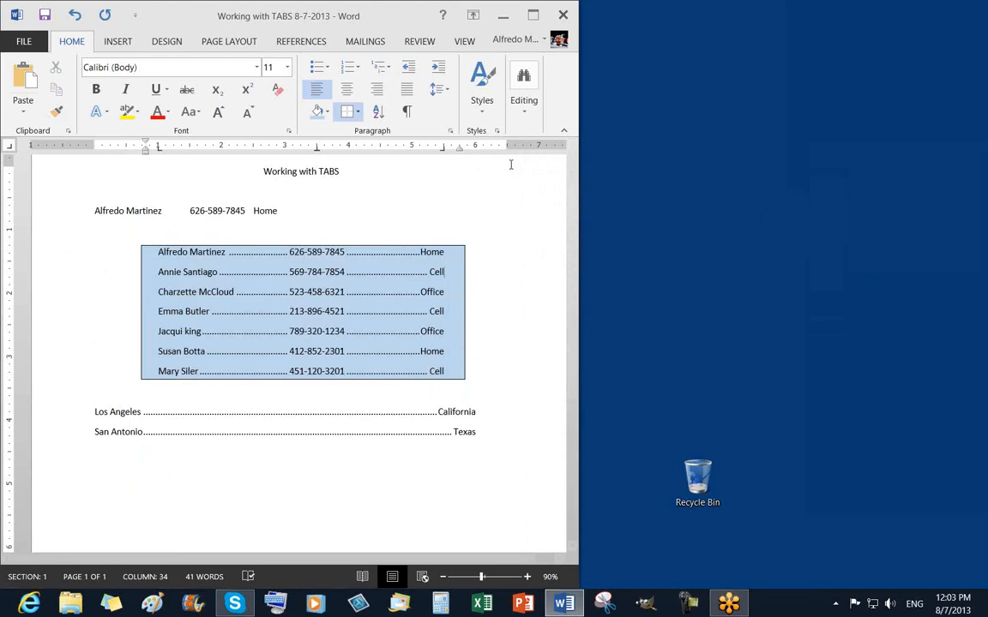
pyautogui.click(693, 193)
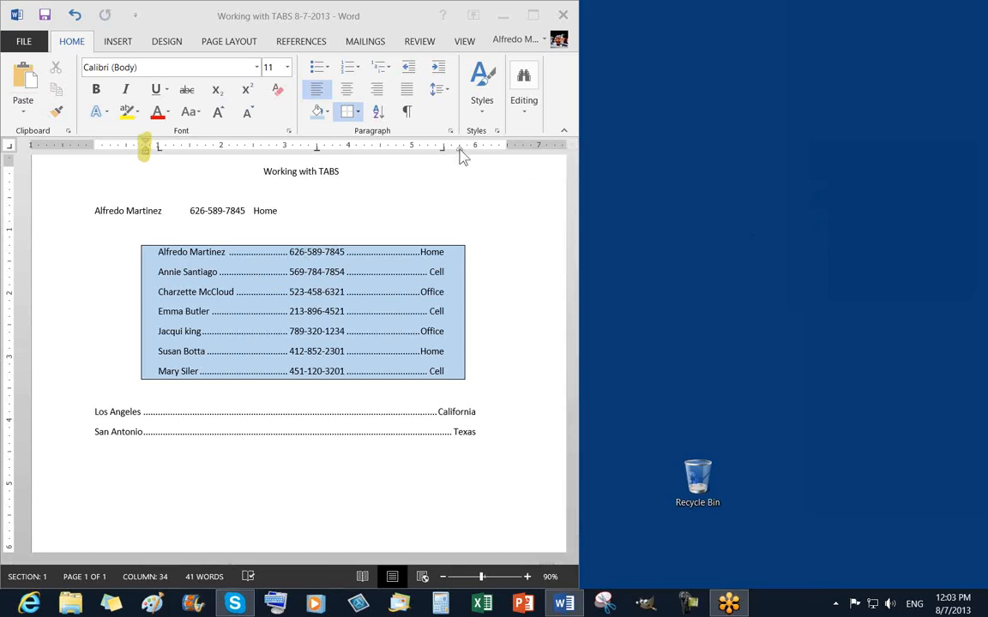
pyautogui.moveTo(460, 149); pyautogui.dragTo(460, 152)
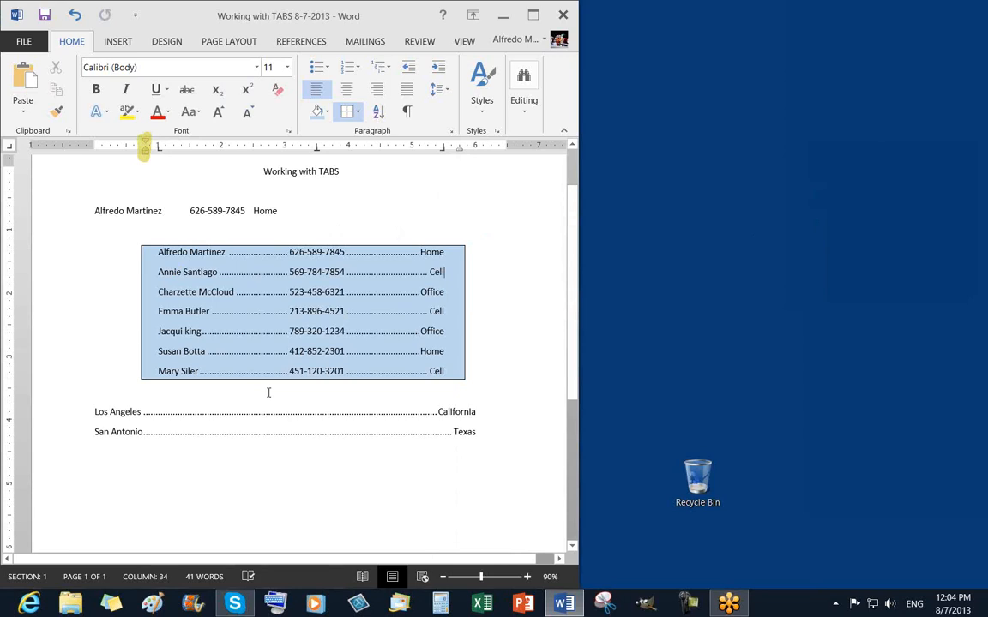
pyautogui.click(531, 400)
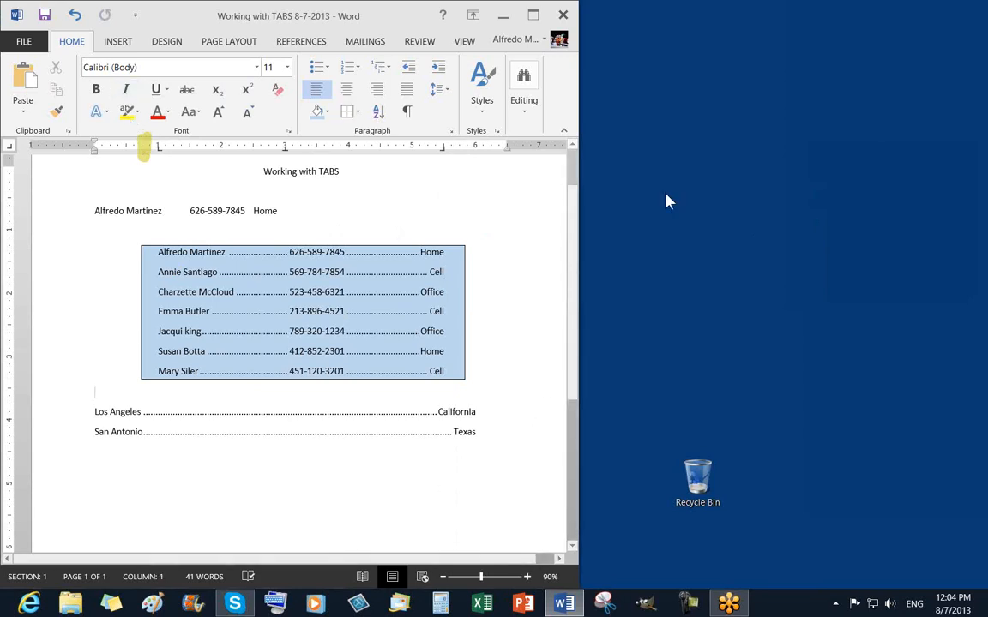
pyautogui.click(823, 149)
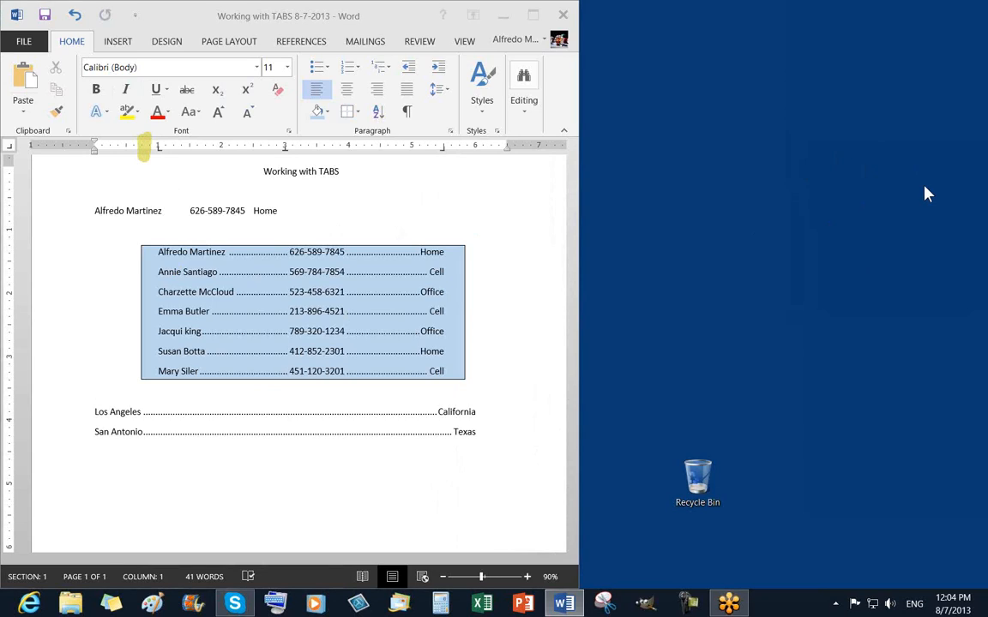
pyautogui.click(861, 228)
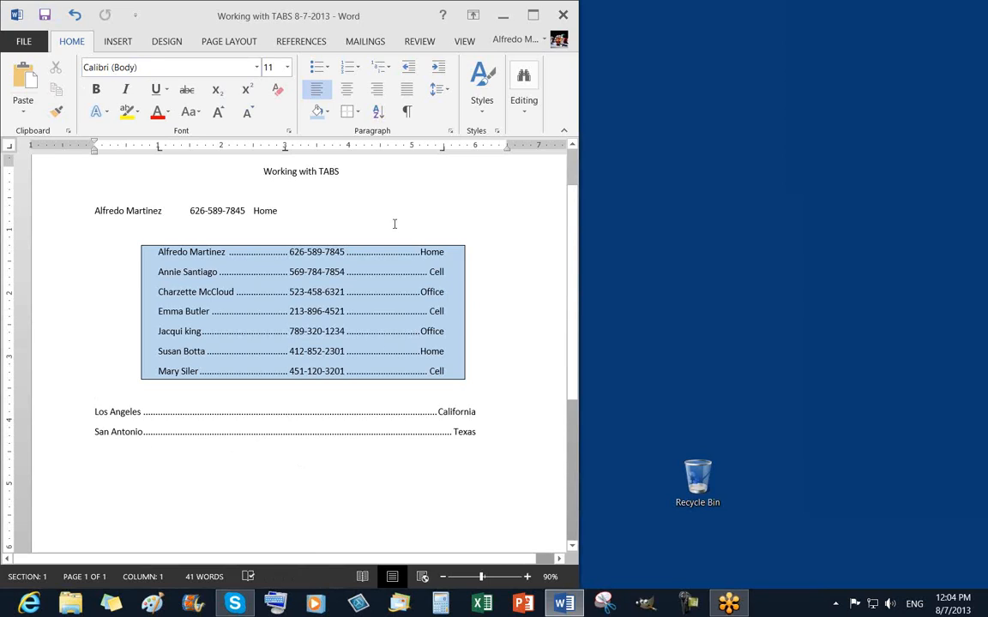
pyautogui.click(198, 292)
pyautogui.click(226, 256)
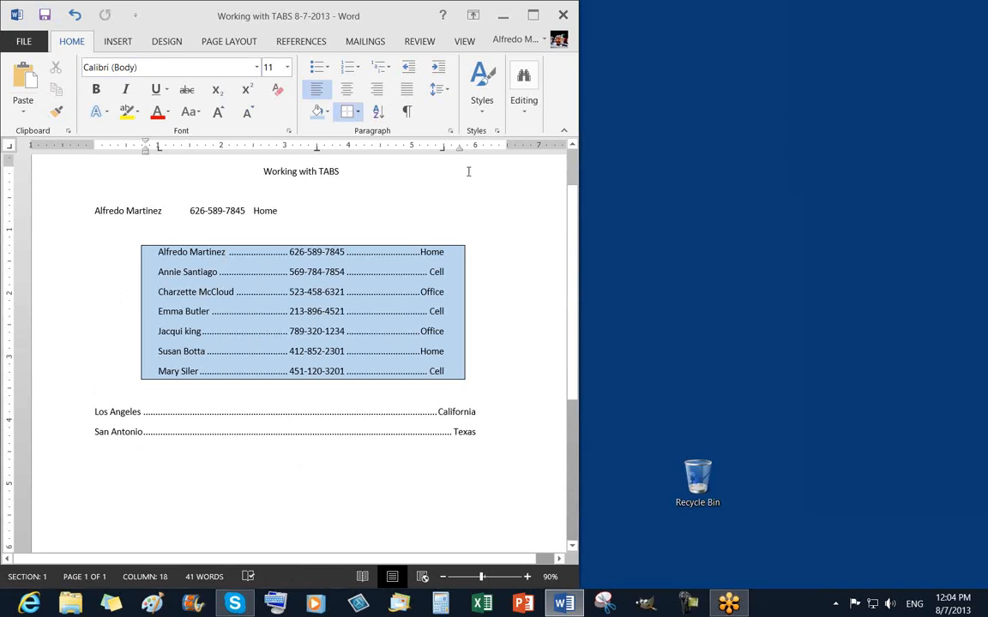
pyautogui.moveTo(460, 149); pyautogui.dragTo(459, 150)
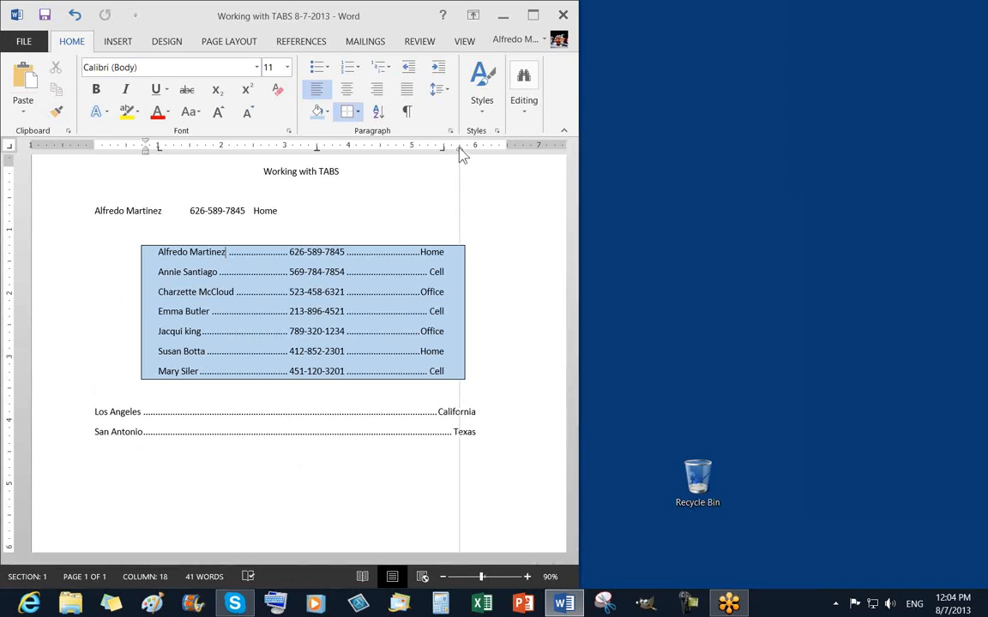
pyautogui.moveTo(461, 153); pyautogui.dragTo(461, 153)
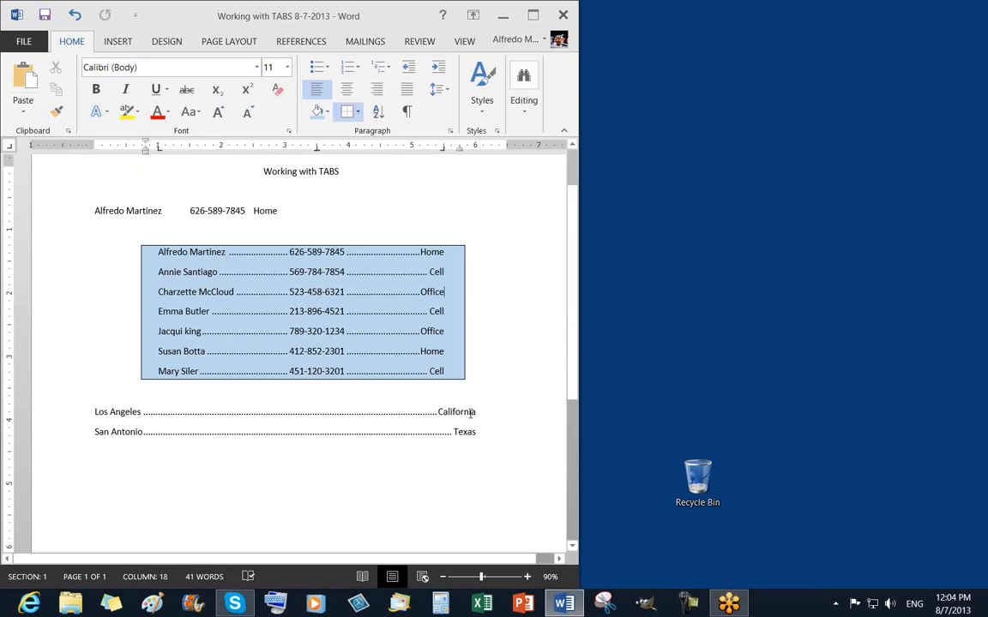
pyautogui.moveTo(476, 412); pyautogui.dragTo(483, 413)
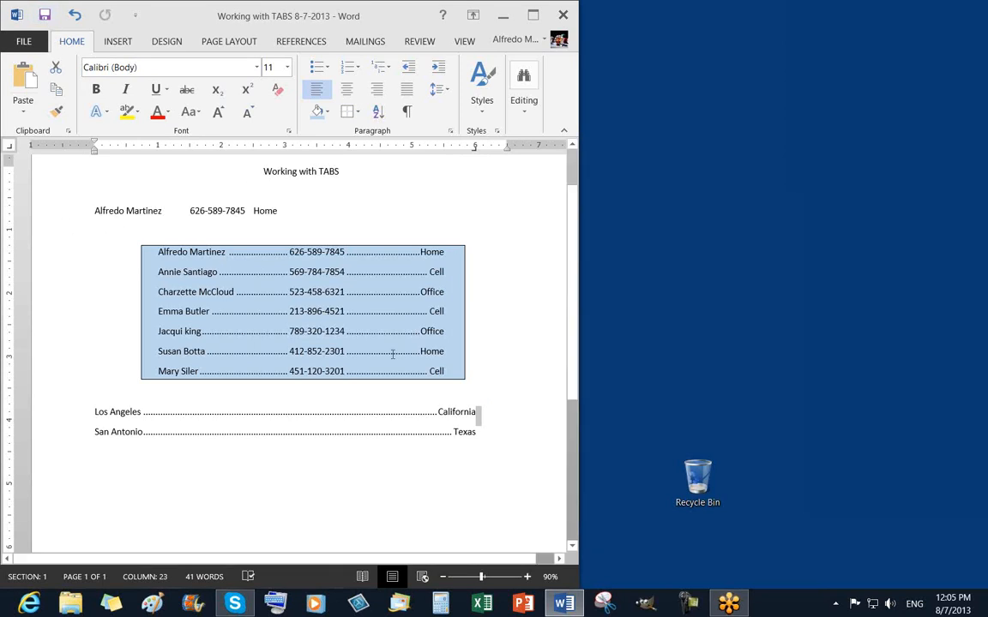
pyautogui.click(482, 435)
# Shade the Los Angeles and San Antonio lines Gold, Accent 4, Lighter 40%.
pyautogui.moveTo(69, 418); pyautogui.dragTo(69, 437)
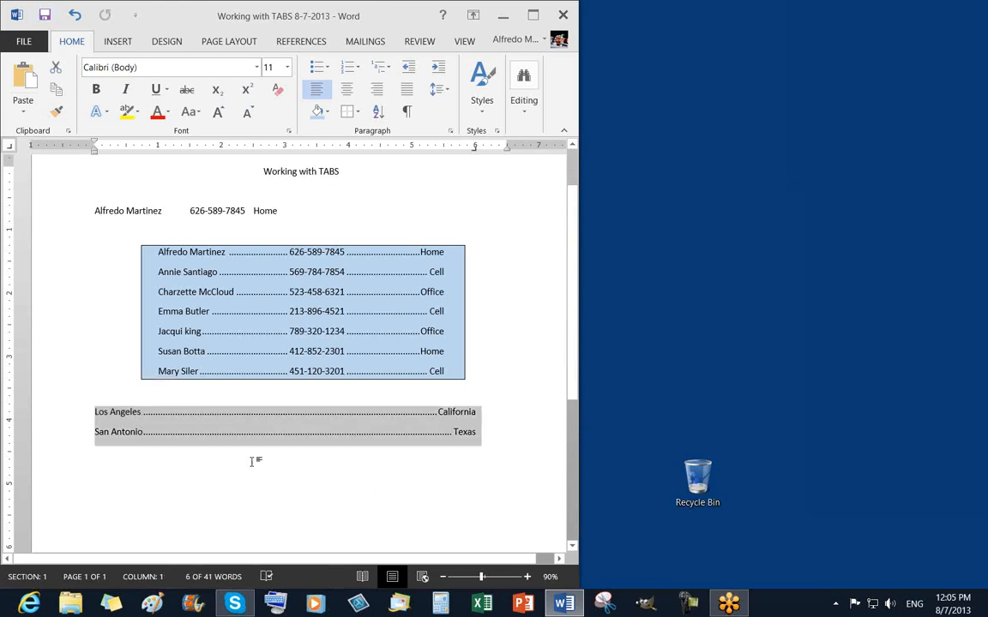
pyautogui.click(326, 114)
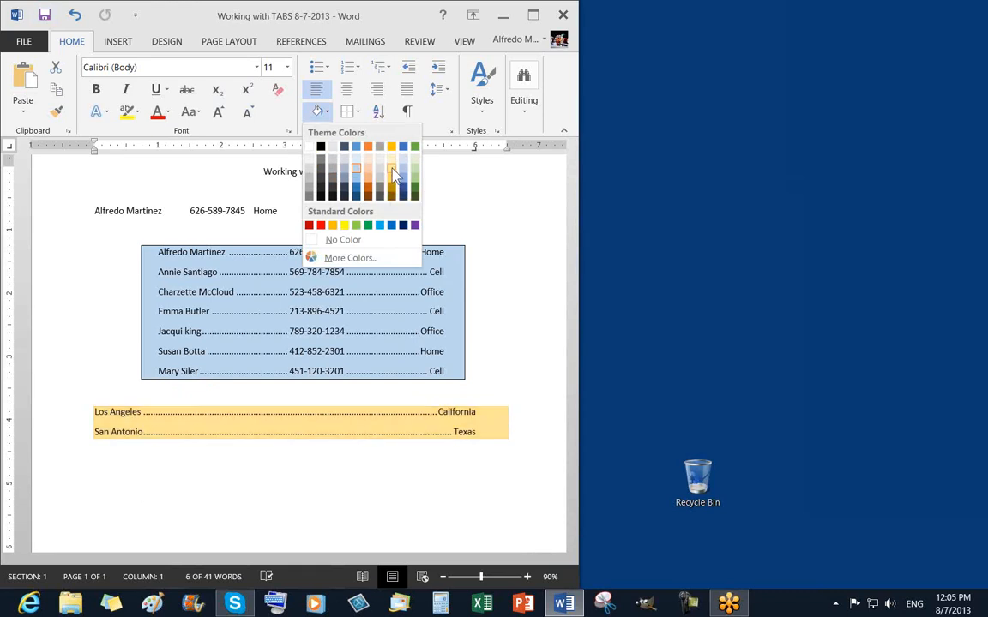
pyautogui.click(393, 174)
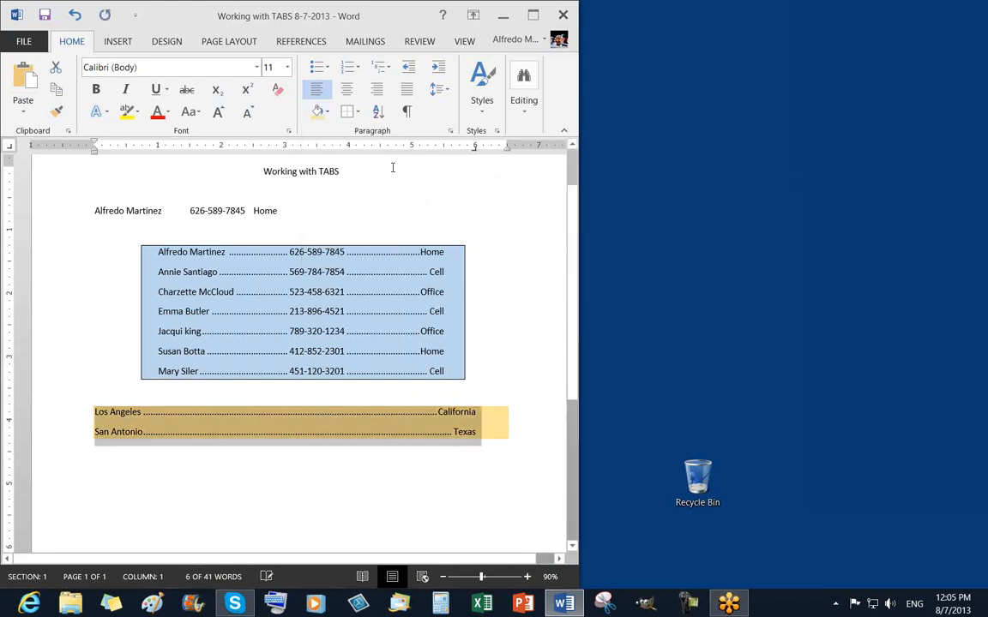
# Put an Outside Borders box around the two shaded city lines.
pyautogui.click(356, 114)
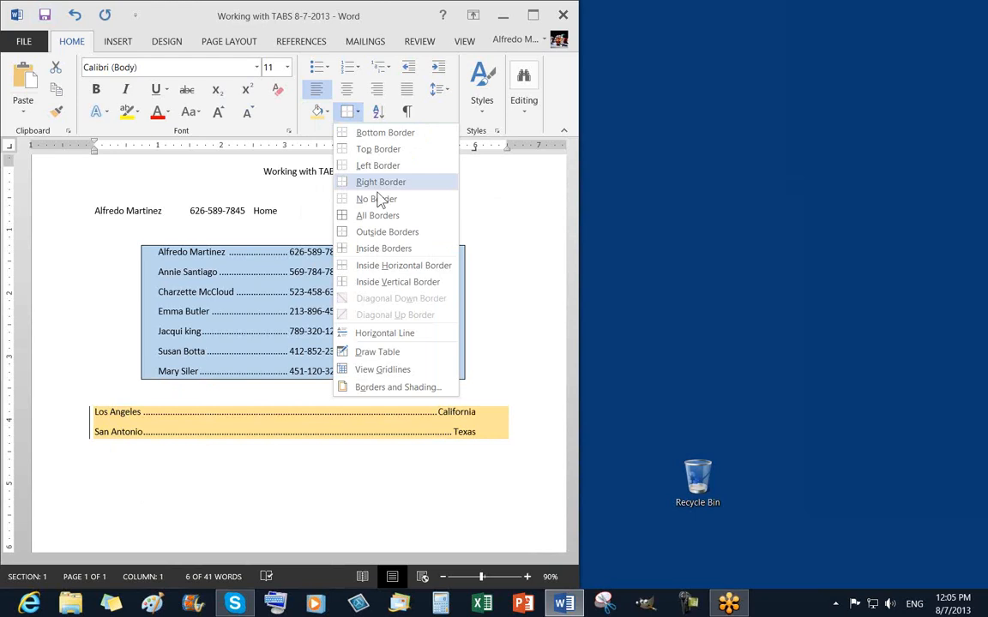
pyautogui.click(381, 236)
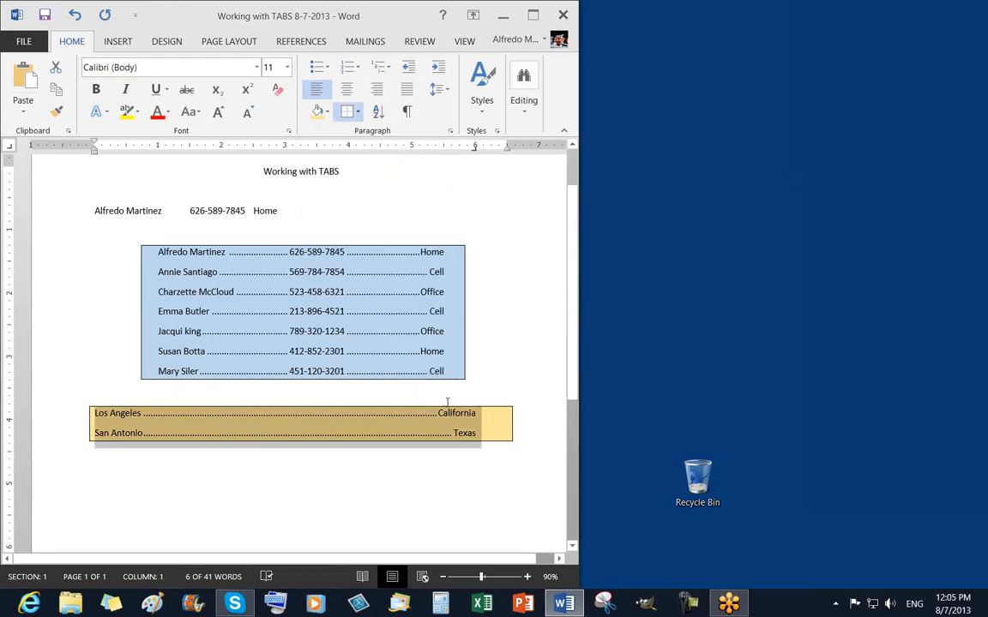
pyautogui.click(479, 492)
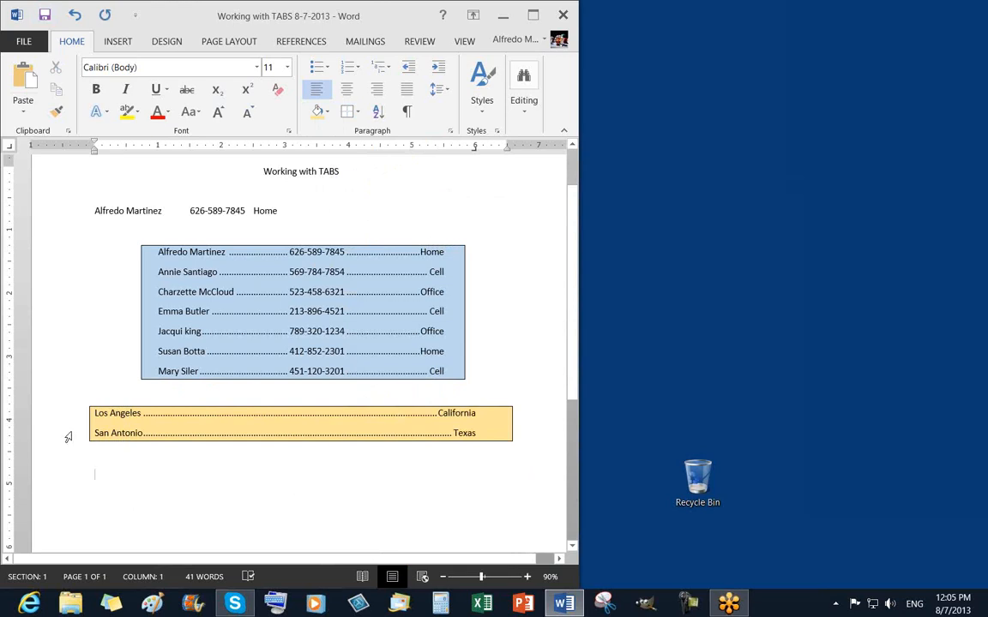
pyautogui.moveTo(67, 418); pyautogui.dragTo(66, 431)
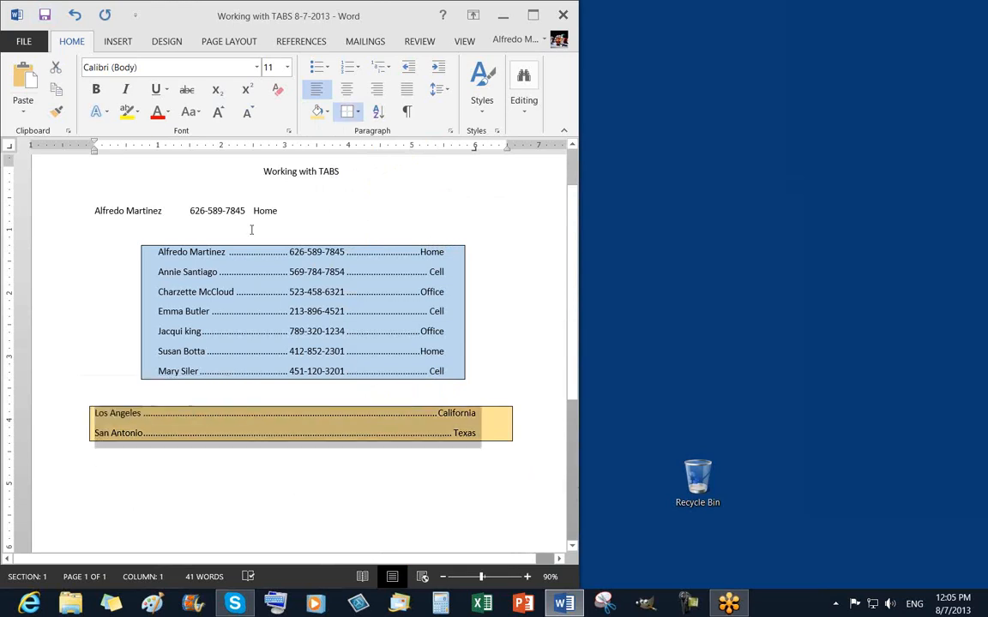
pyautogui.click(328, 118)
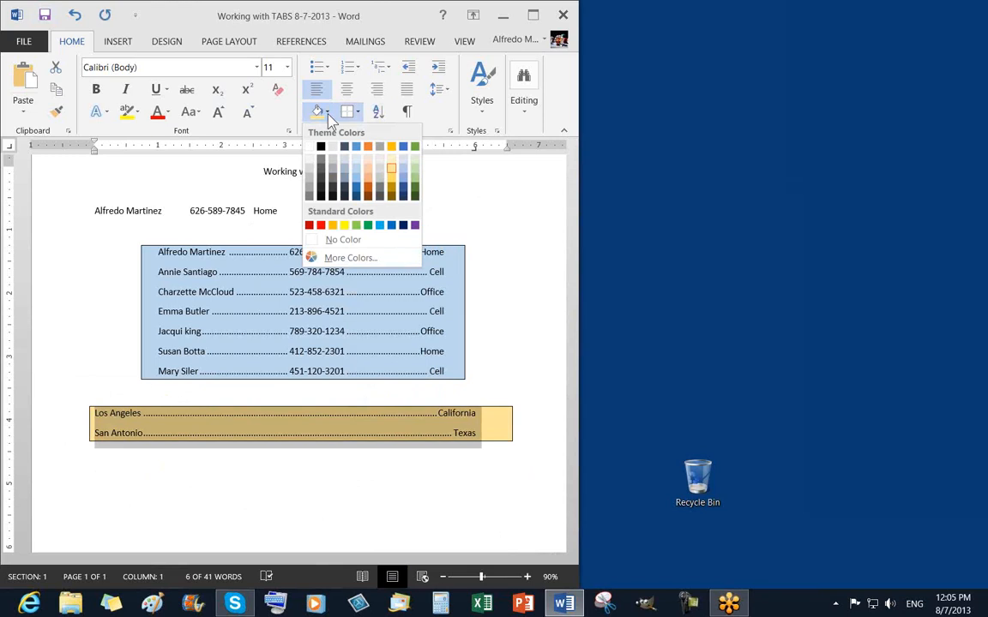
pyautogui.click(506, 328)
pyautogui.click(516, 331)
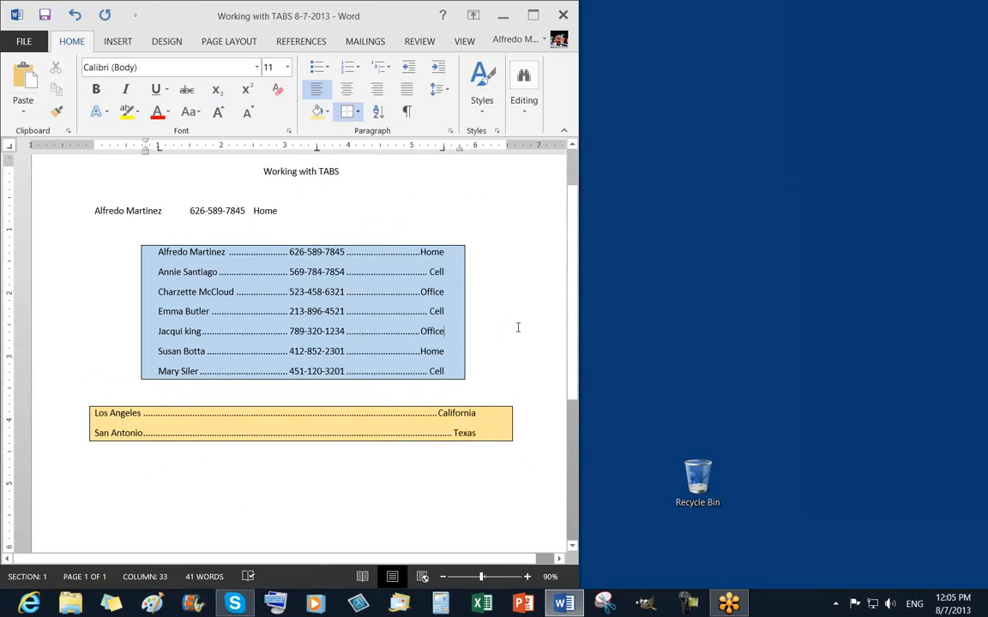
pyautogui.scroll(1, 518, 328)
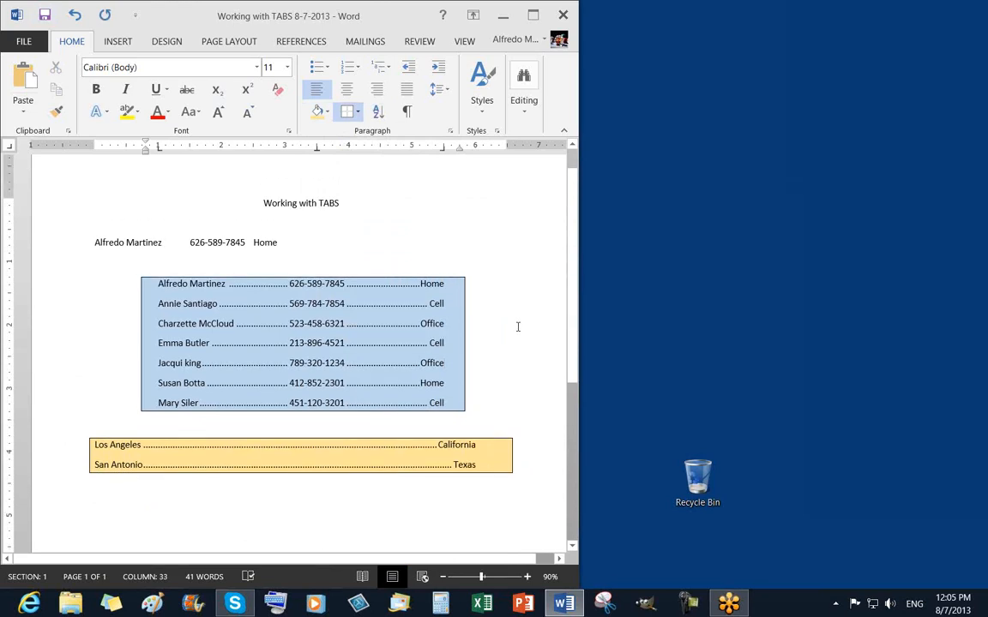
# Delete the lone contact line under the title and grow 'Working with TABS' to 22 pt.
pyautogui.click(64, 248)
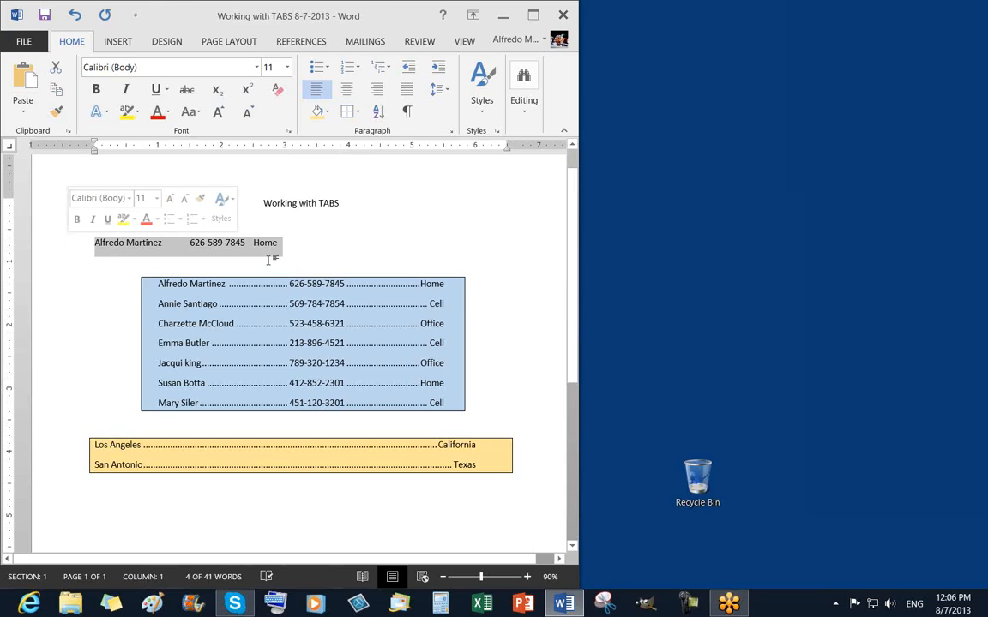
pyautogui.press('Delete')
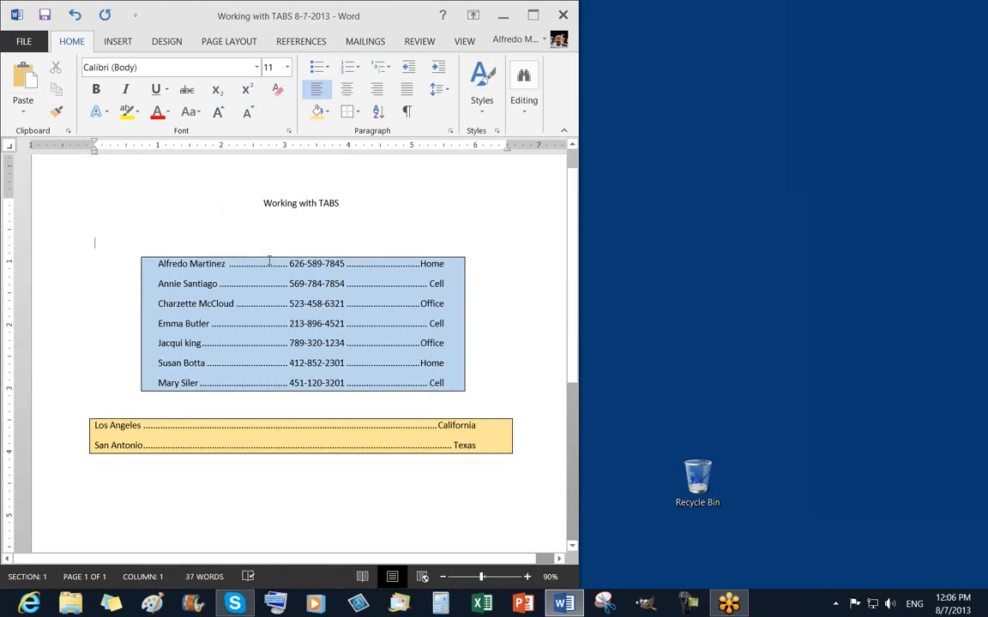
pyautogui.click(64, 203)
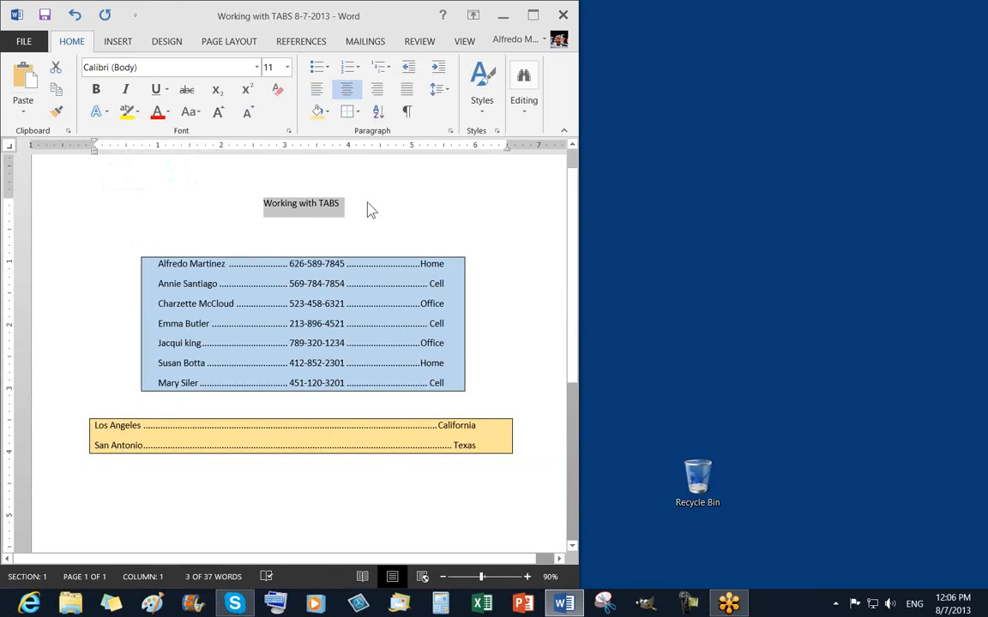
pyautogui.click(219, 113)
pyautogui.click(219, 112)
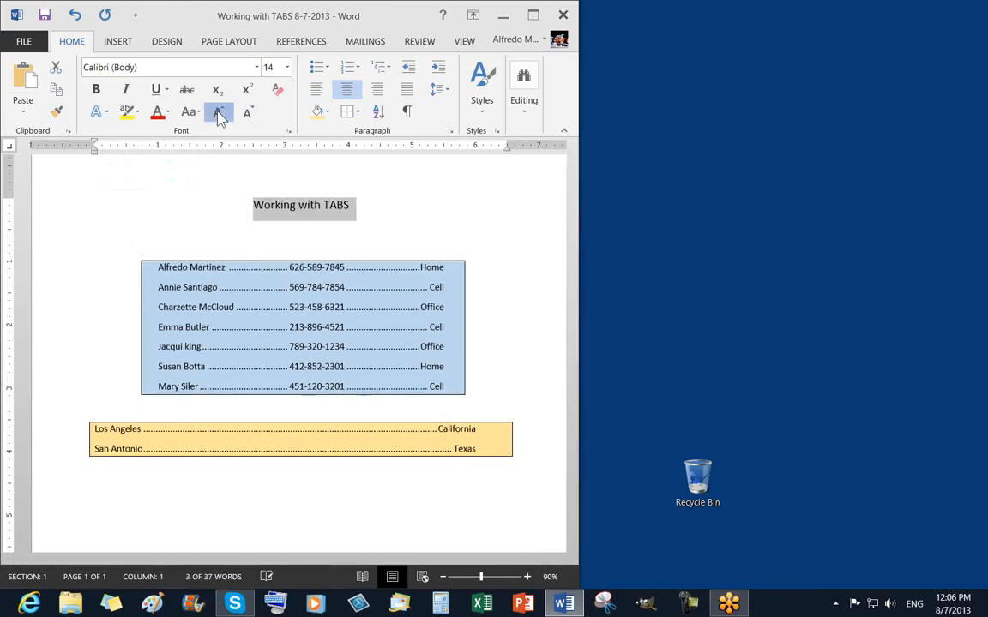
pyautogui.click(219, 113)
pyautogui.click(219, 112)
pyautogui.click(219, 112)
pyautogui.click(218, 112)
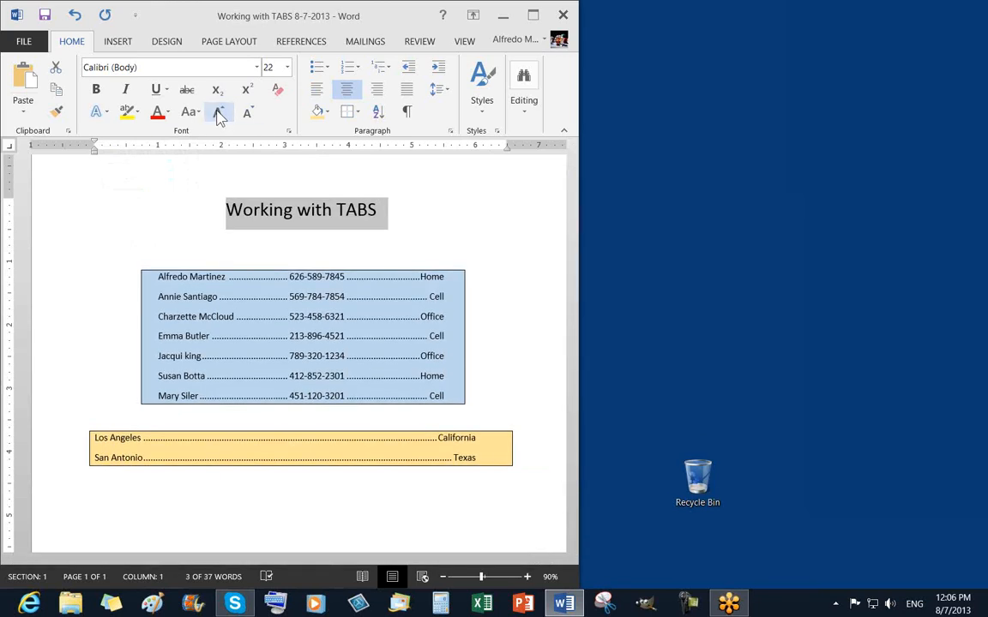
pyautogui.click(326, 112)
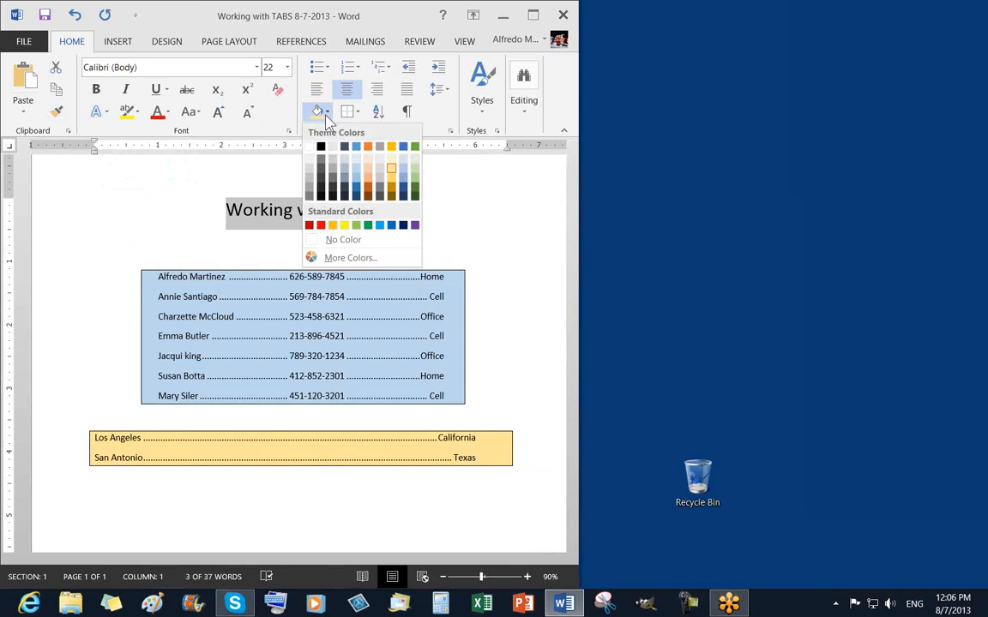
# Shade the title dark blue and save the document.
pyautogui.click(403, 226)
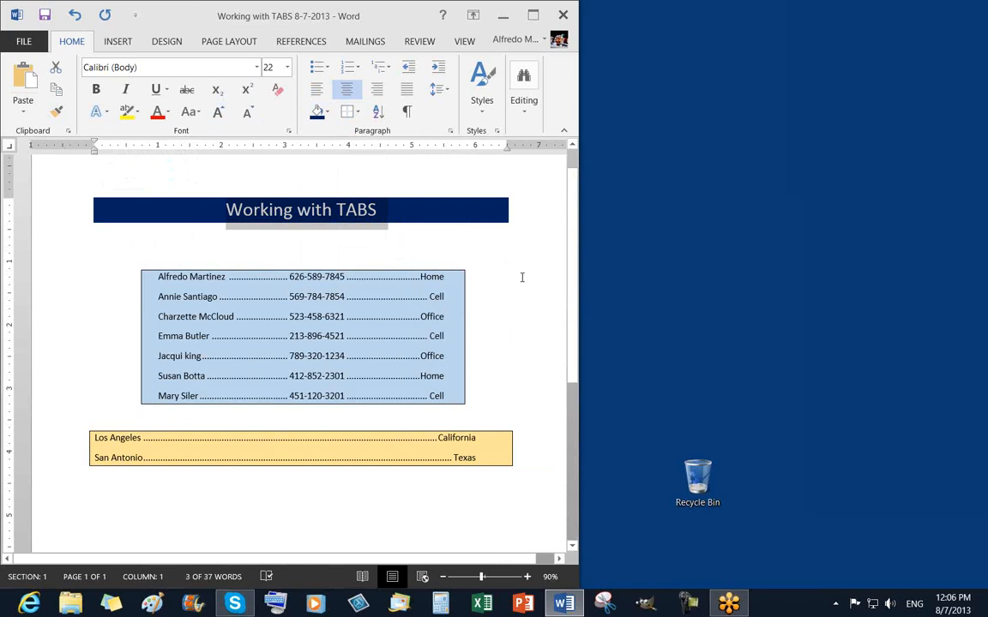
pyautogui.click(520, 276)
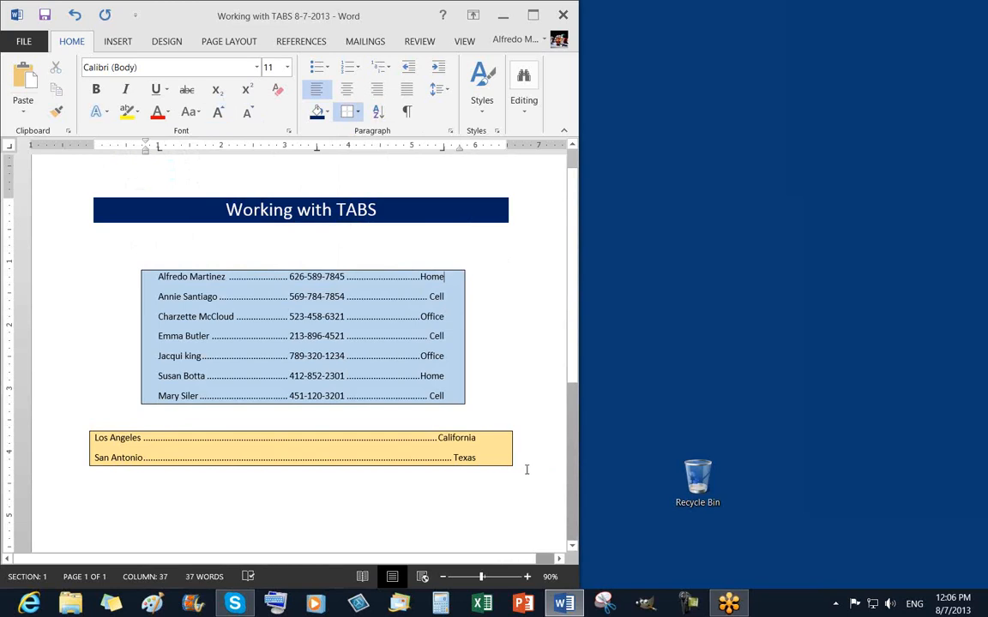
pyautogui.click(44, 14)
# Narrow the title's indents to about 2 inches left and 4.5 inches right.
pyautogui.click(311, 251)
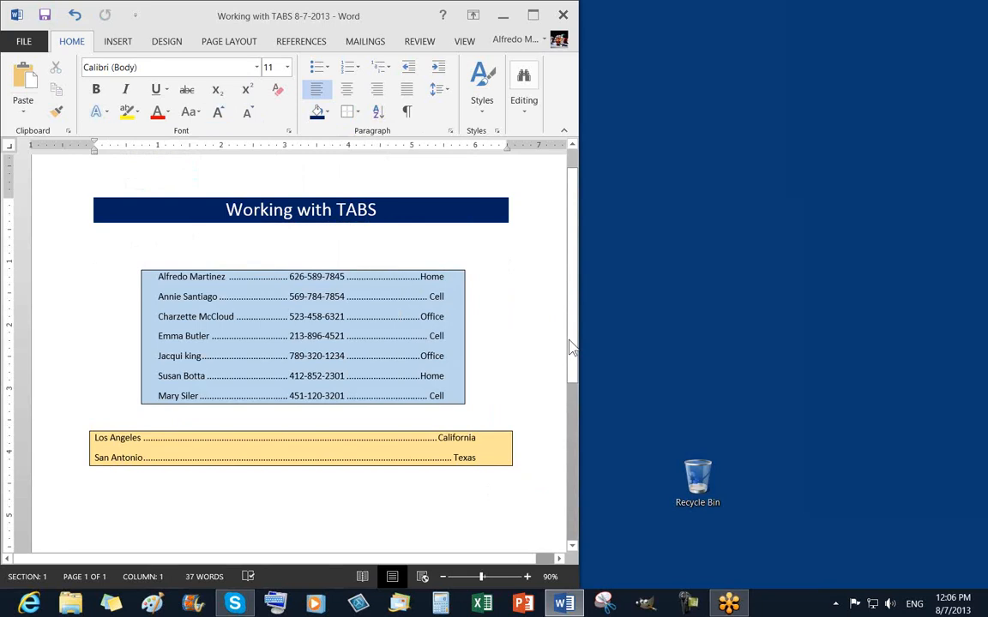
pyautogui.click(53, 206)
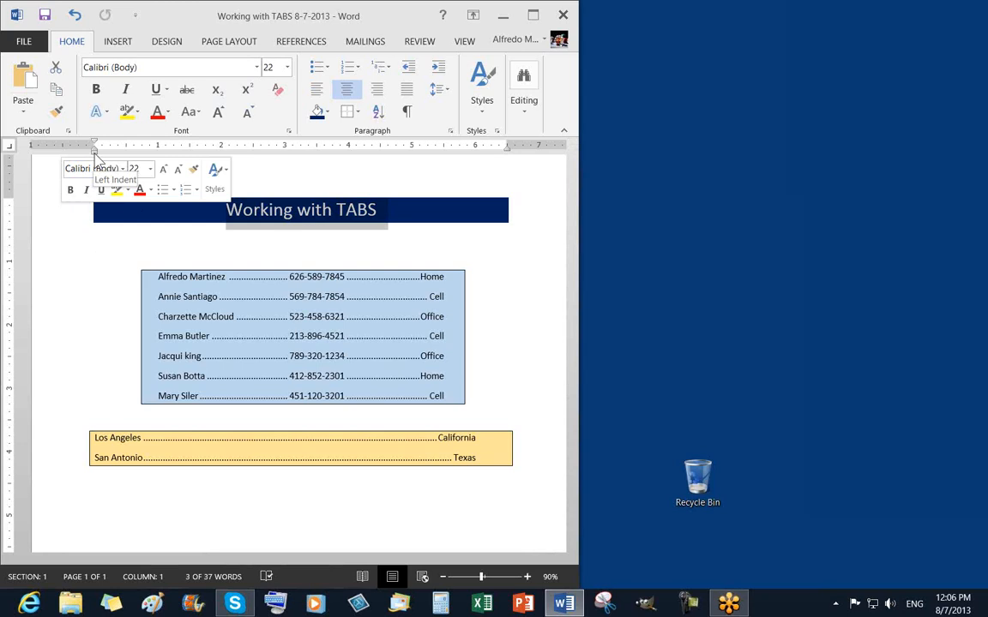
pyautogui.moveTo(96, 156)
pyautogui.mouseDown()
pyautogui.moveTo(218, 173)
pyautogui.moveTo(221, 163)
pyautogui.mouseUp()
pyautogui.moveTo(512, 149)
pyautogui.mouseDown()
pyautogui.moveTo(383, 152)
pyautogui.moveTo(386, 164)
pyautogui.mouseUp()
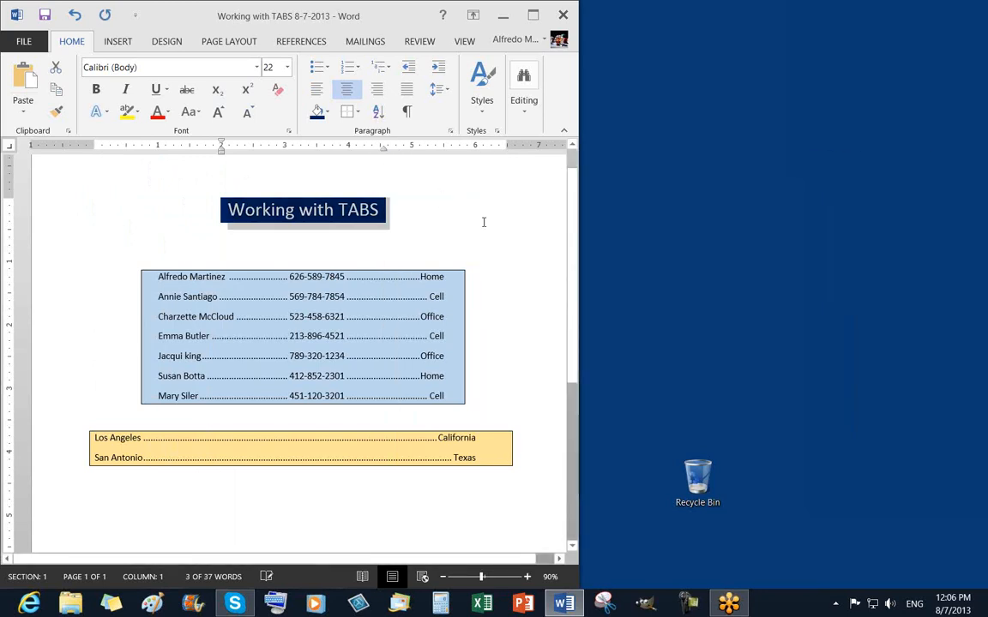
pyautogui.click(483, 220)
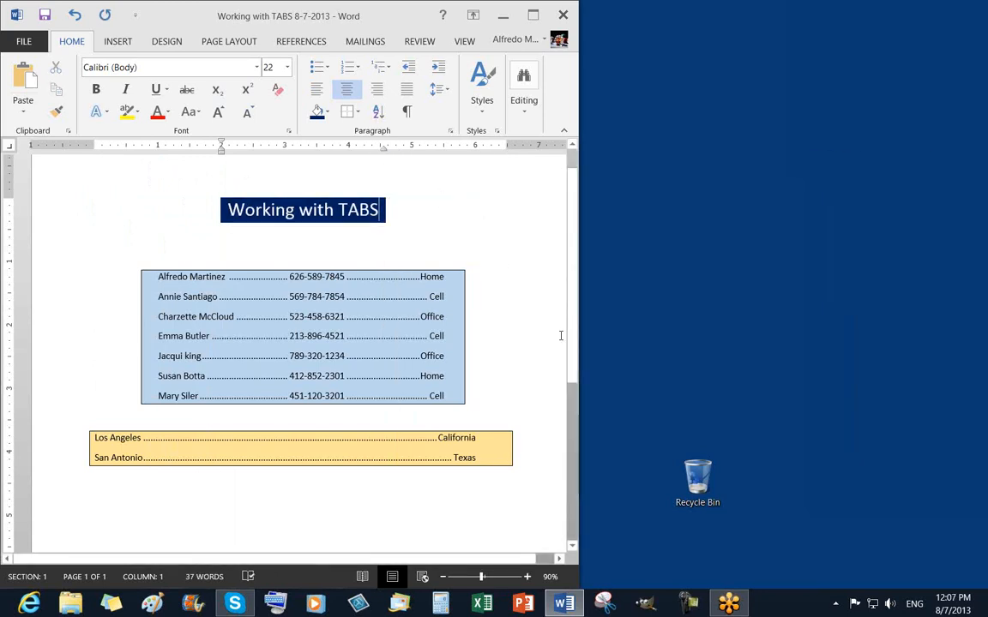
# Undo both title indent changes so the dark-blue banner spans the full width.
pyautogui.click(517, 356)
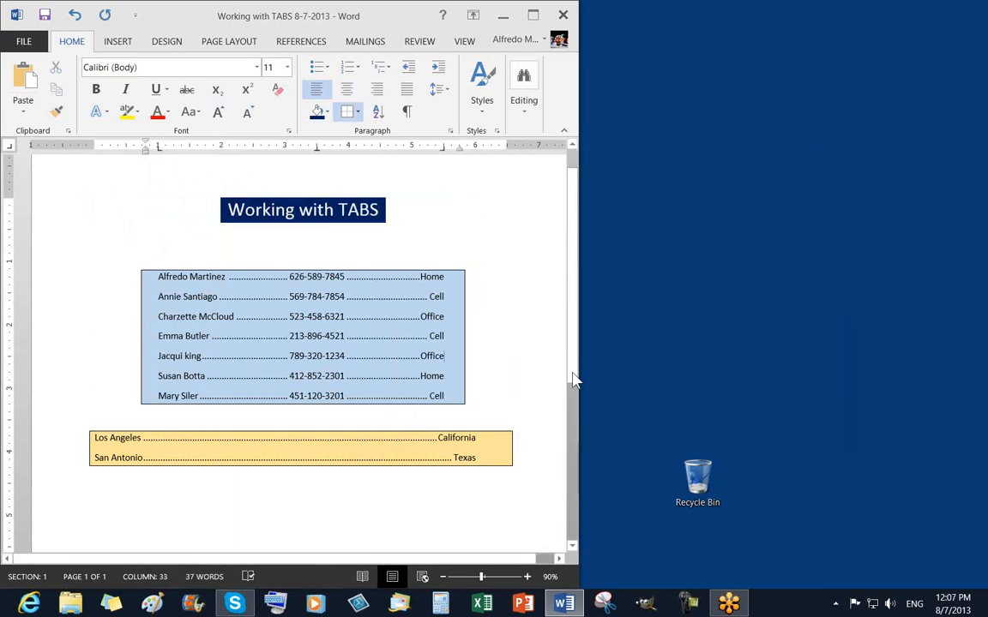
pyautogui.click(72, 16)
pyautogui.click(72, 16)
pyautogui.click(497, 248)
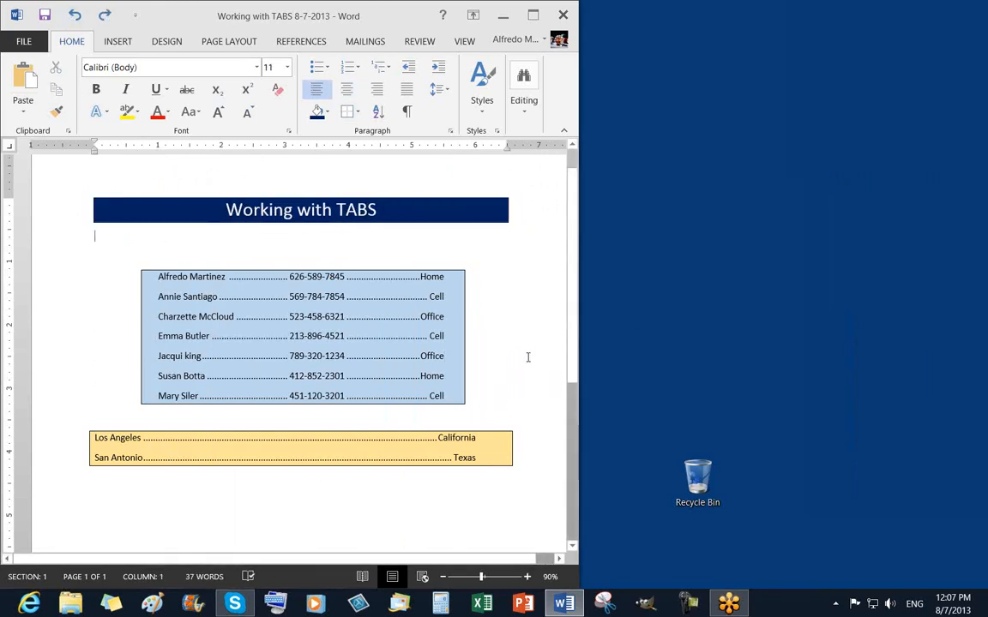
pyautogui.scroll(1, 506, 412)
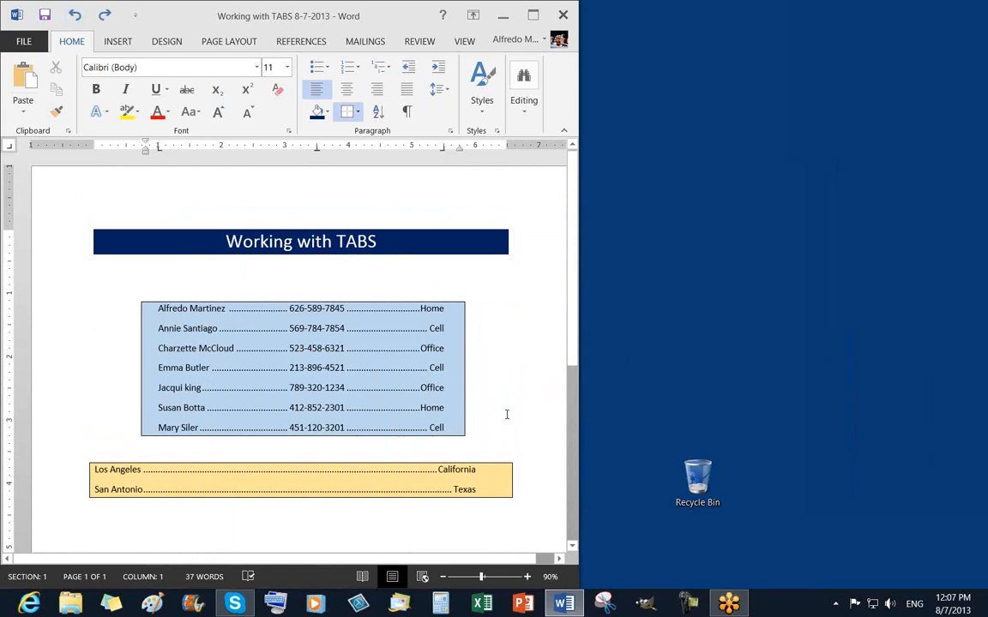
# Apply a Box page border from Borders and Shading and zoom out to view the page.
pyautogui.click(359, 113)
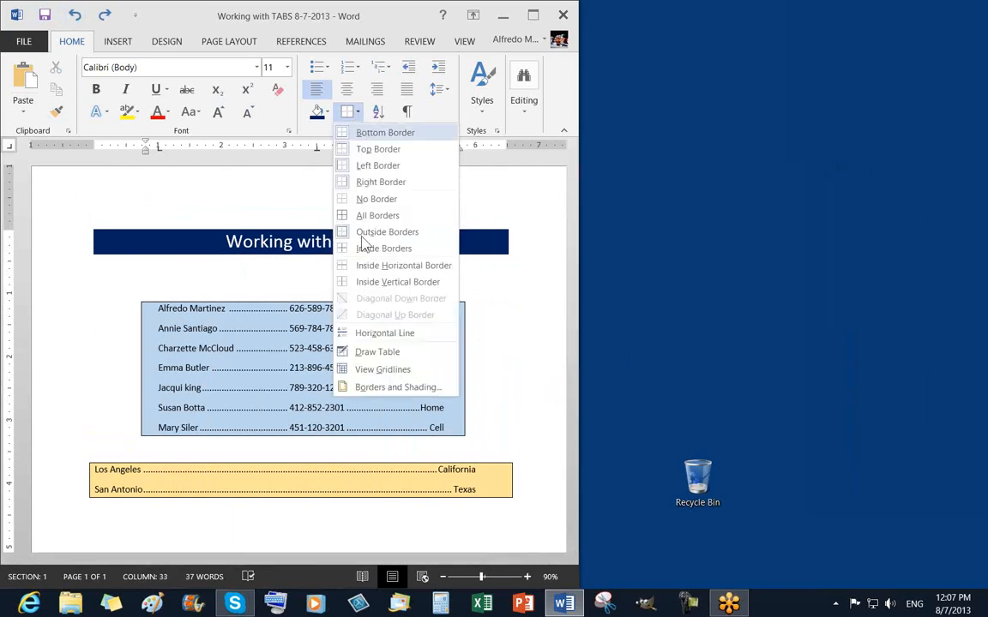
pyautogui.click(382, 393)
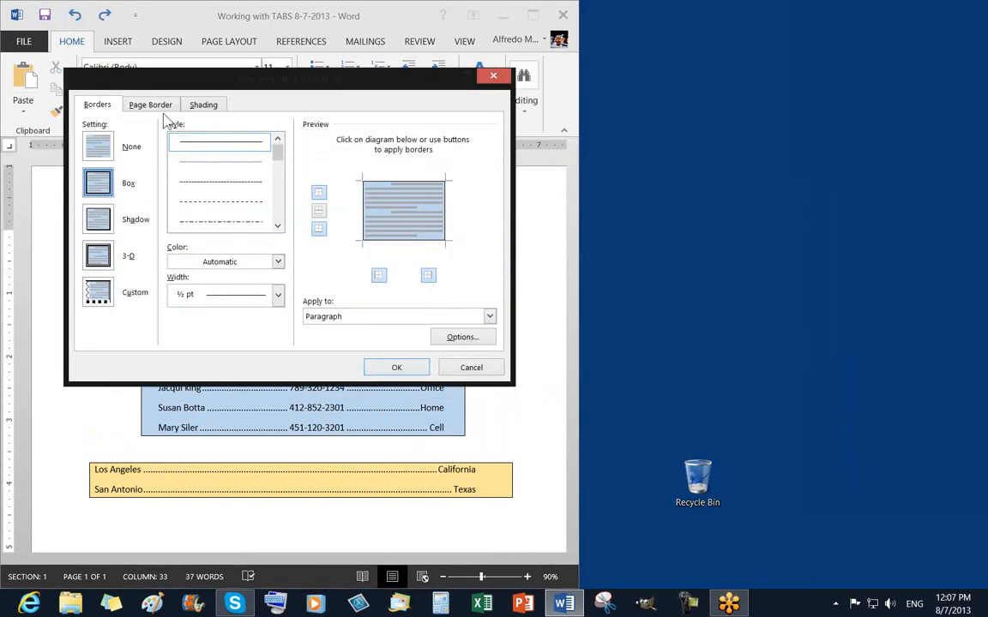
pyautogui.click(142, 104)
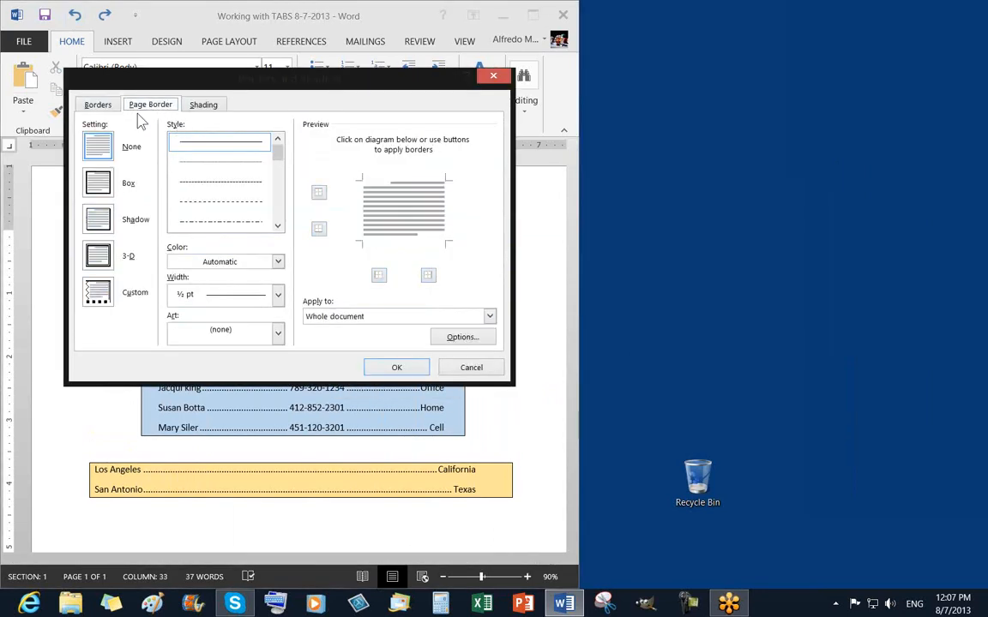
pyautogui.click(91, 173)
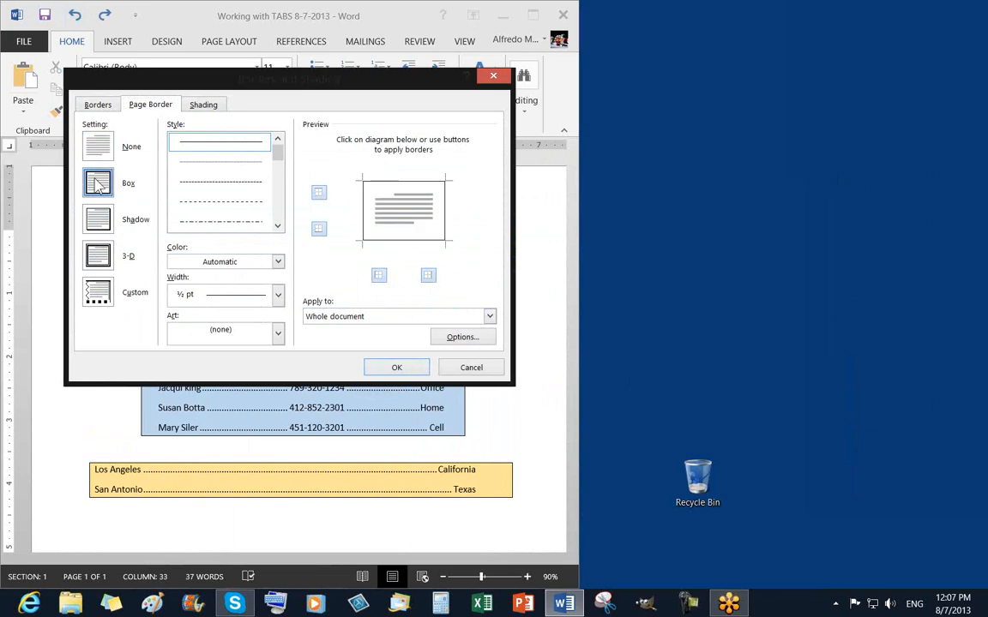
pyautogui.click(396, 367)
pyautogui.scroll(-3, 470, 368)
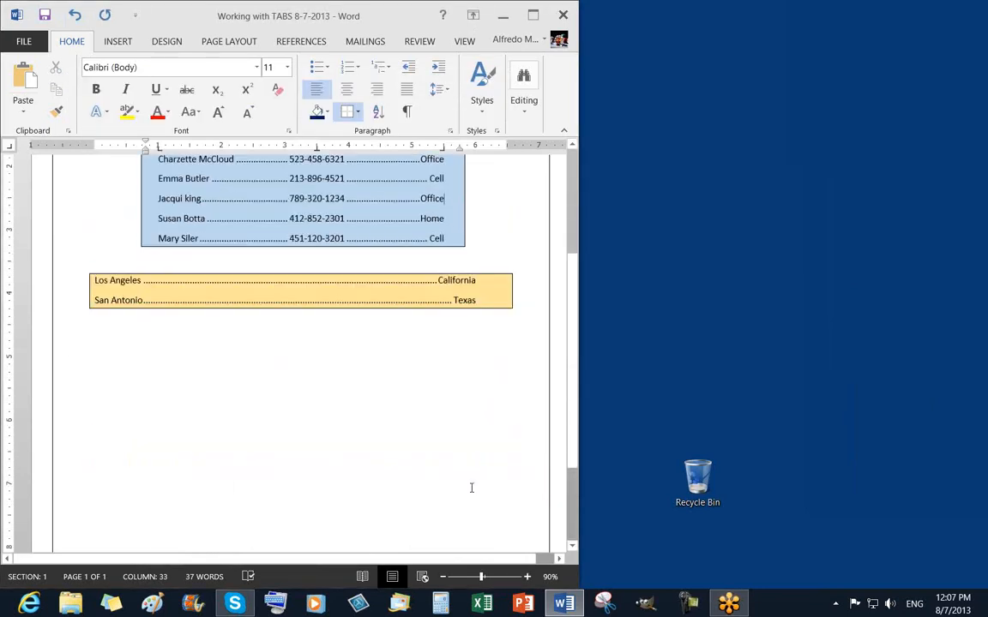
pyautogui.click(444, 579)
pyautogui.click(445, 579)
pyautogui.click(444, 578)
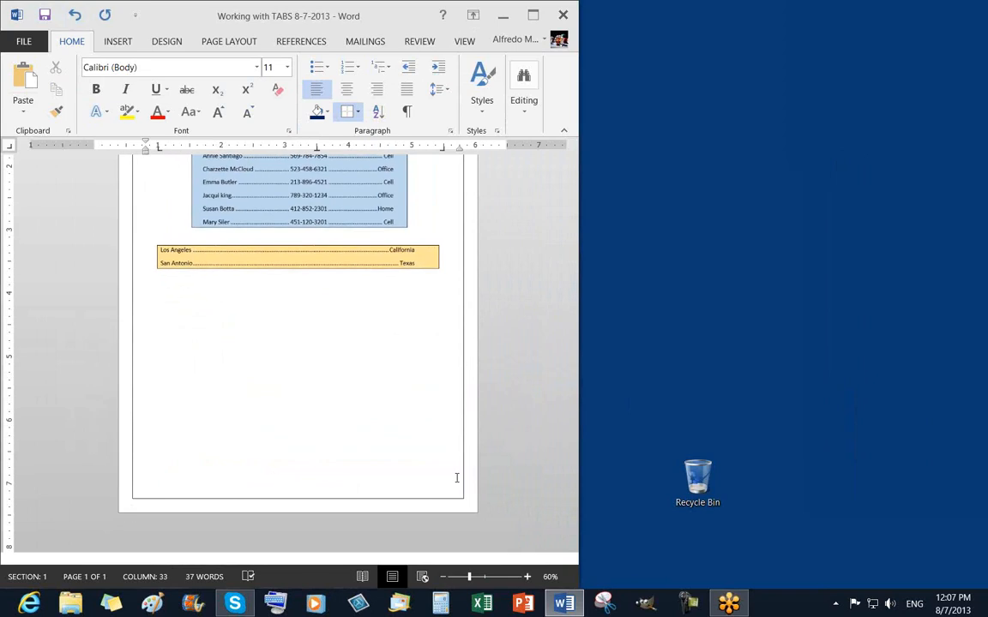
pyautogui.scroll(3, 454, 471)
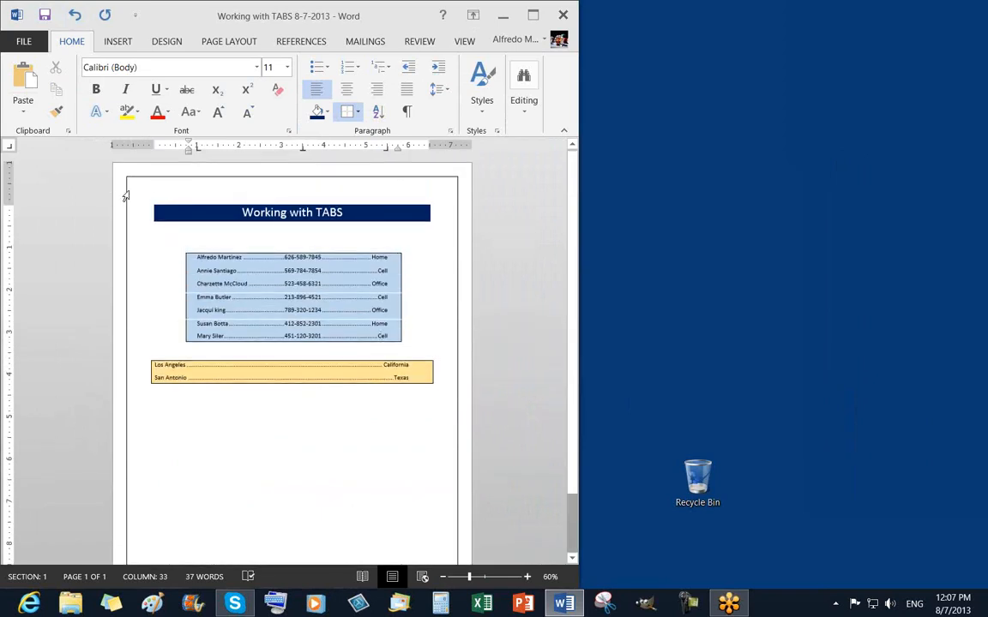
pyautogui.scroll(-1, 463, 474)
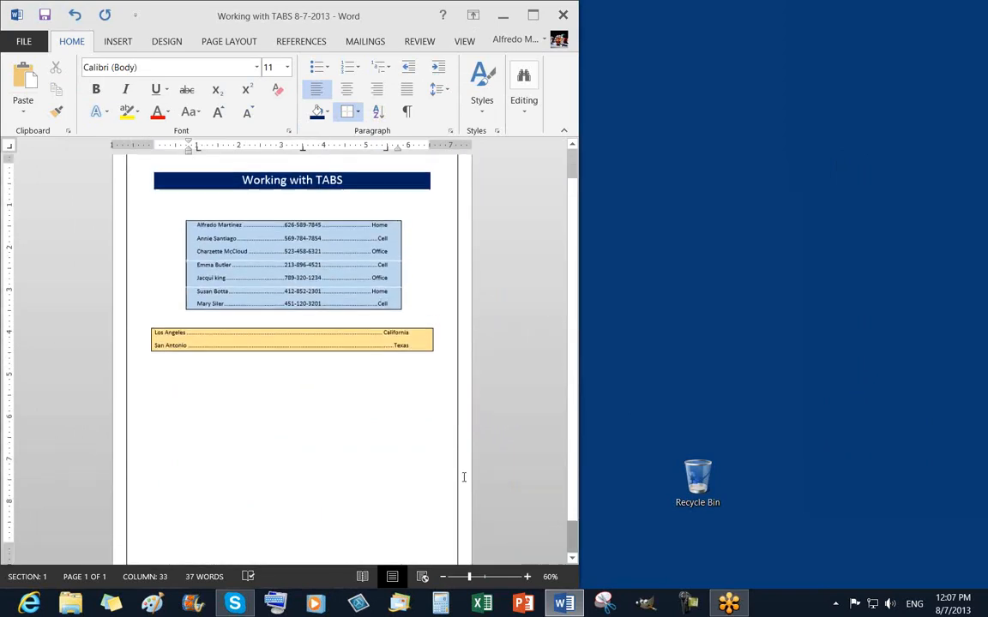
pyautogui.scroll(1, 459, 474)
# Reapply the Box page border to the whole document from the empty last line.
pyautogui.click(354, 485)
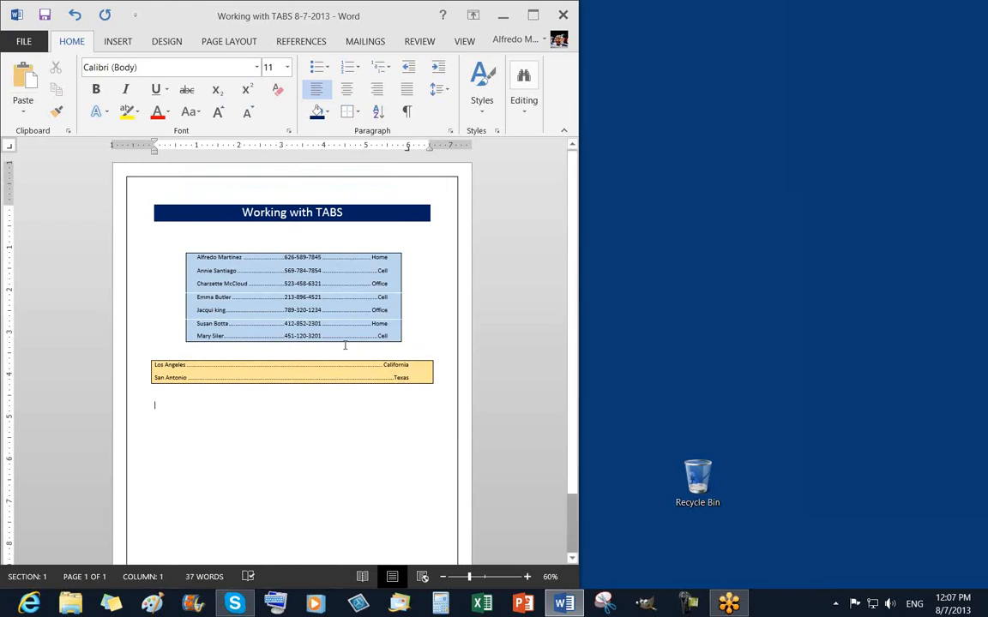
pyautogui.click(358, 114)
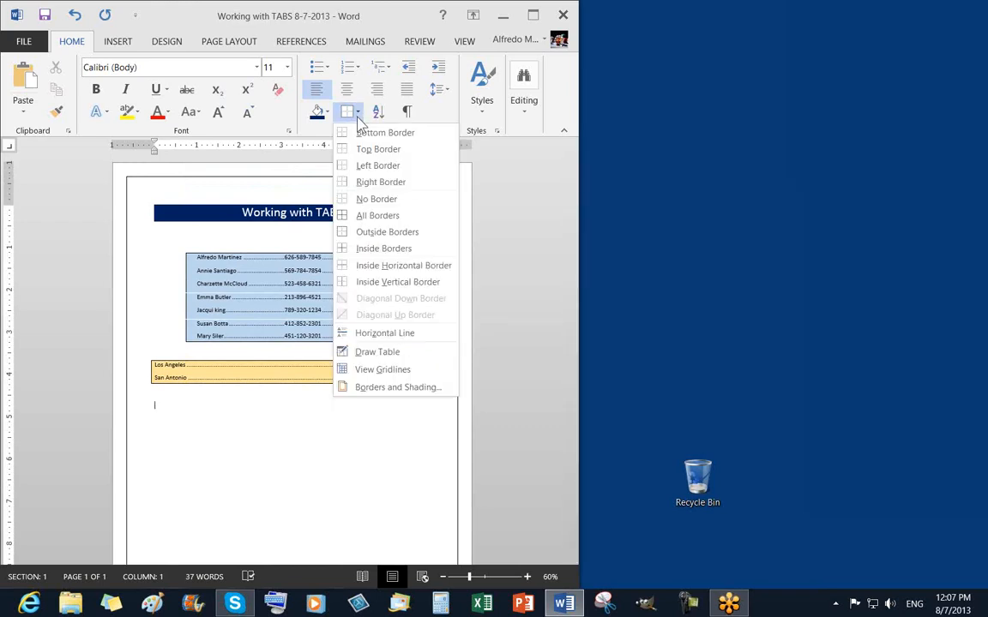
pyautogui.click(385, 391)
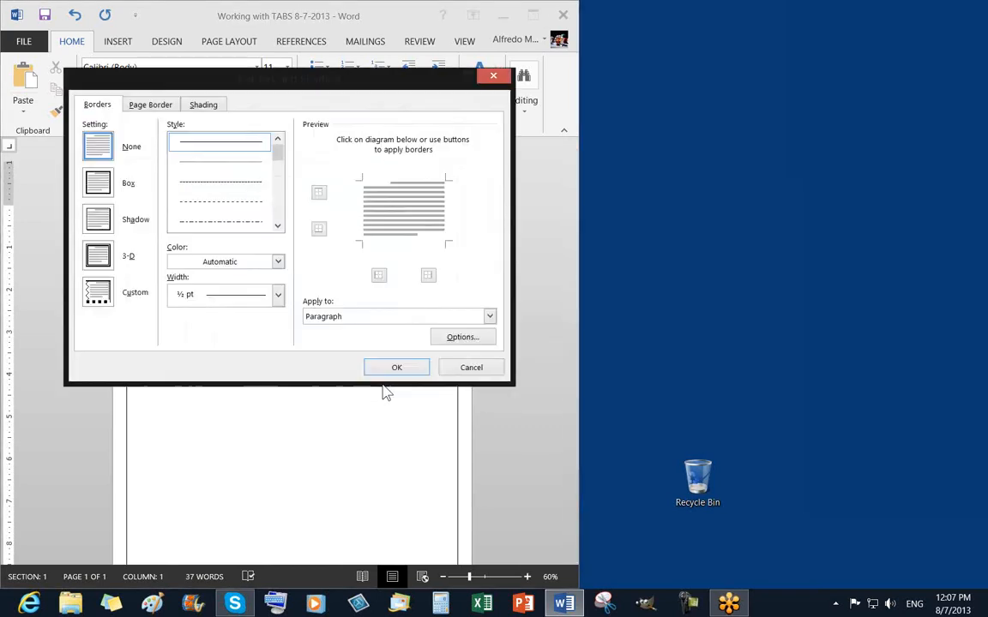
pyautogui.click(151, 106)
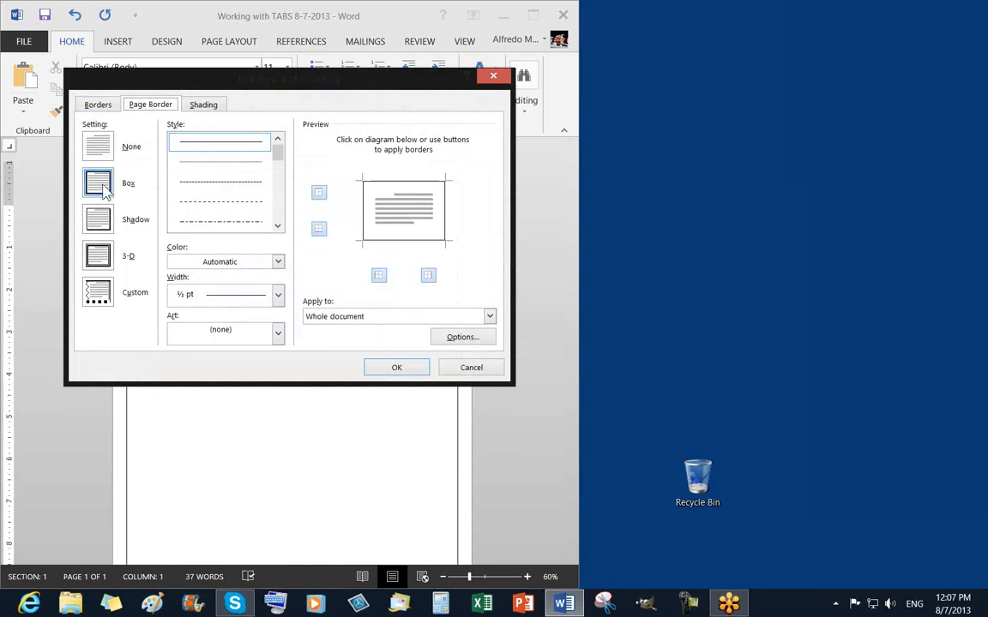
pyautogui.click(396, 369)
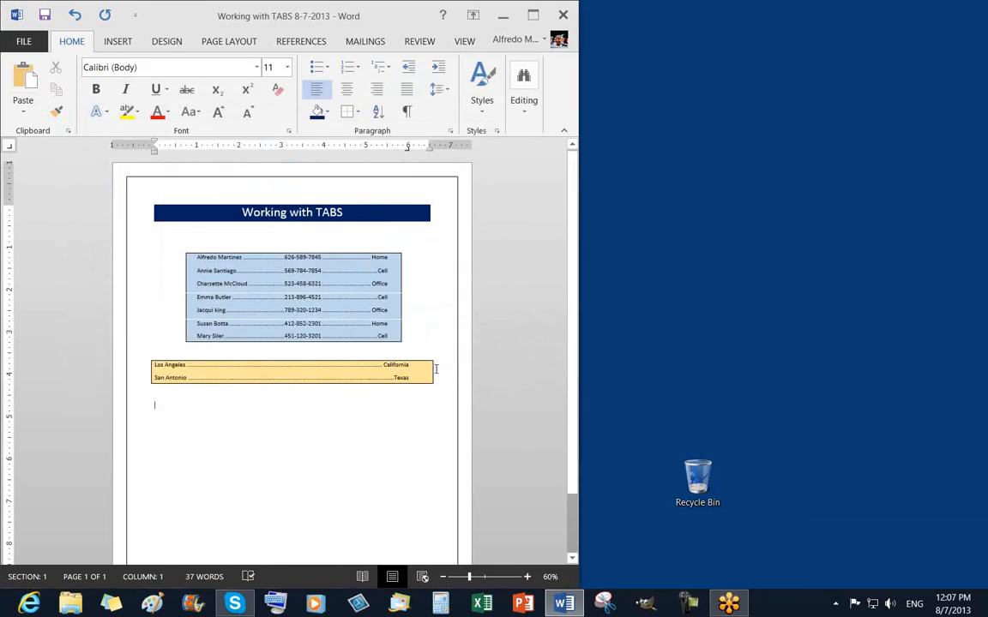
# Zoom in to 120% to check the title, contact box and city lines.
pyautogui.scroll(-2, 371, 468)
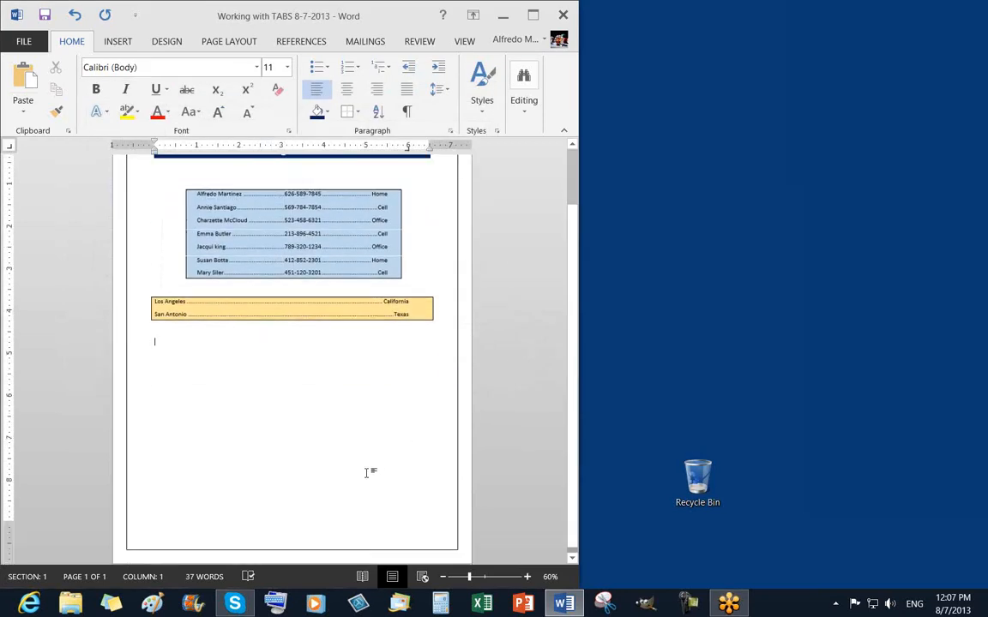
pyautogui.scroll(2, 366, 470)
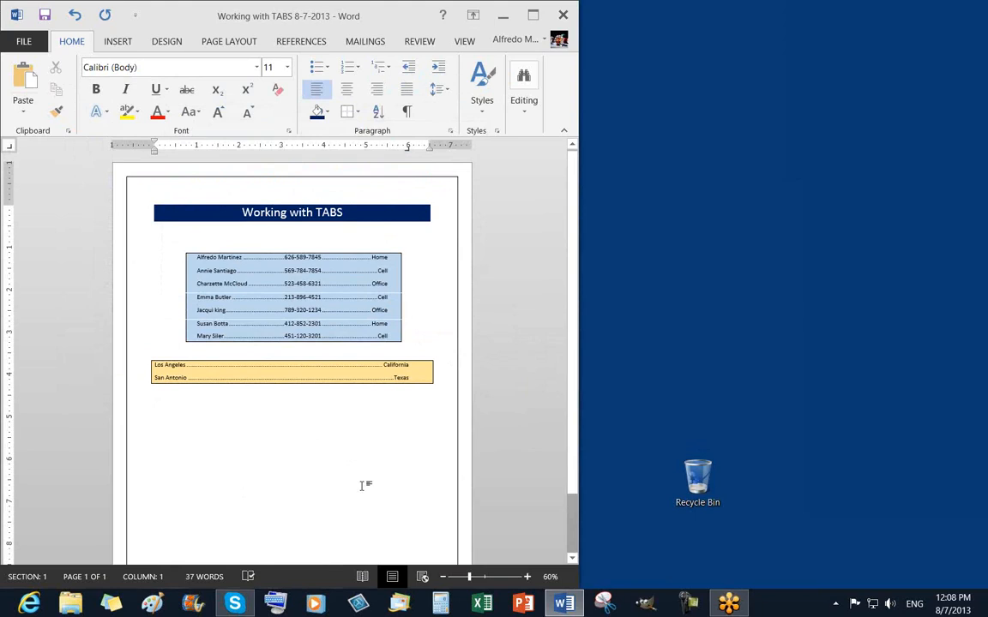
pyautogui.click(266, 289)
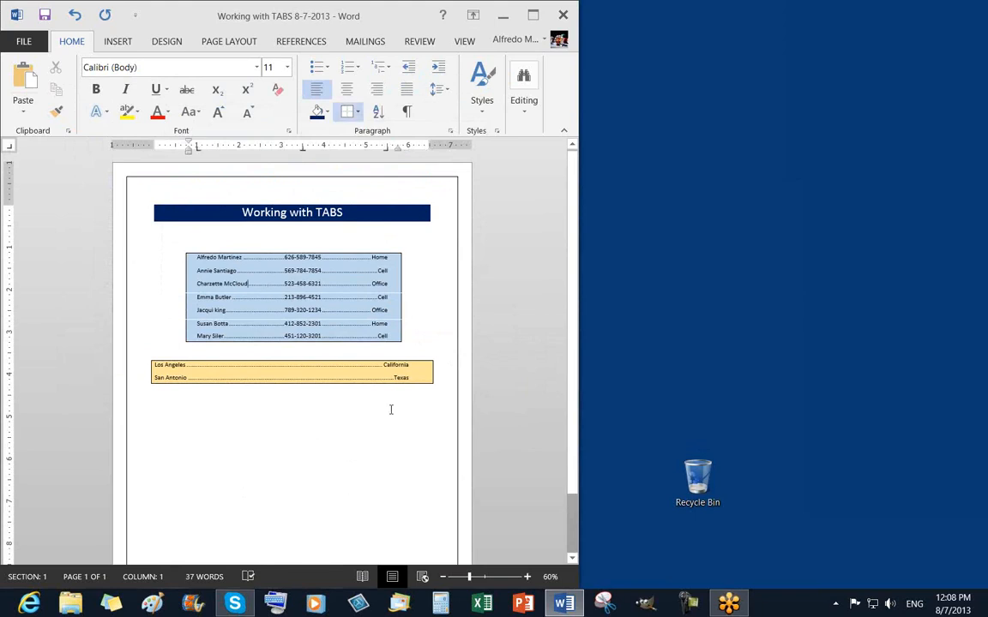
pyautogui.scroll(5, 480, 521)
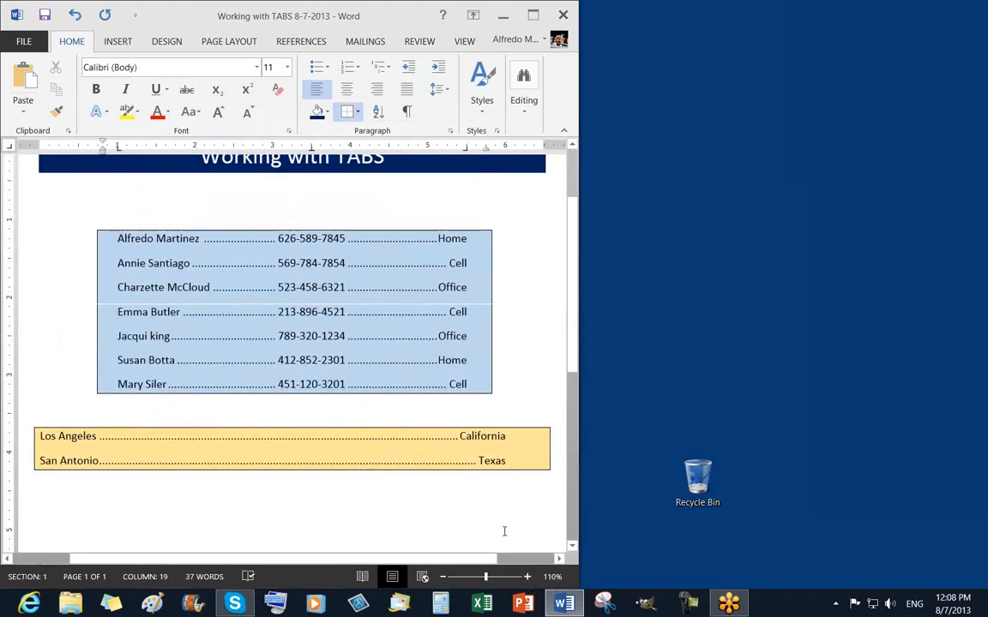
pyautogui.click(526, 576)
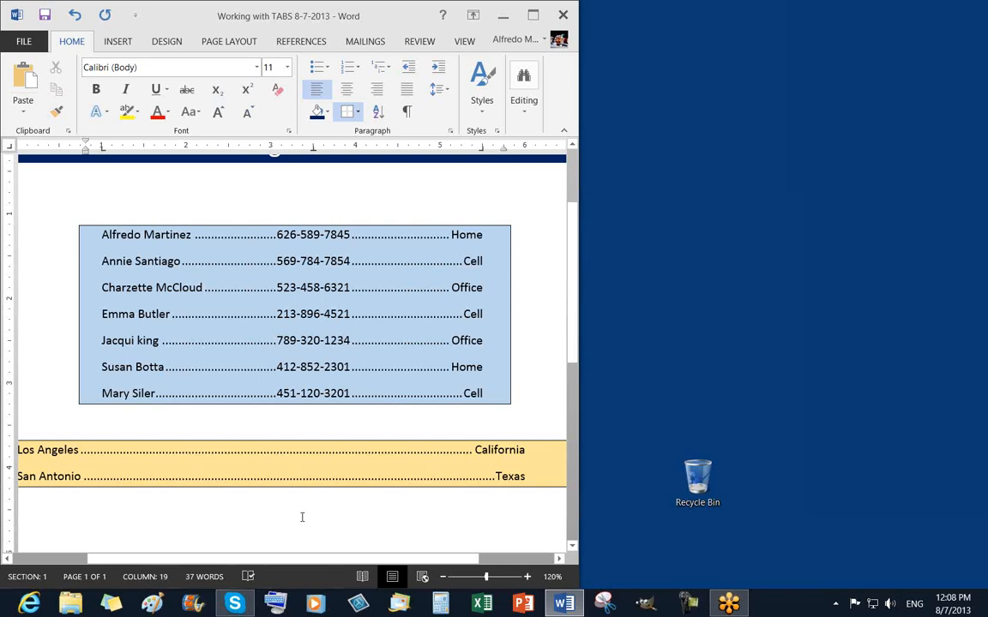
pyautogui.moveTo(281, 561)
pyautogui.mouseDown()
pyautogui.moveTo(246, 564)
pyautogui.moveTo(269, 563)
pyautogui.mouseUp()
# Save the finished Working with TABS document.
pyautogui.scroll(-1, 335, 451)
pyautogui.scroll(5, 335, 451)
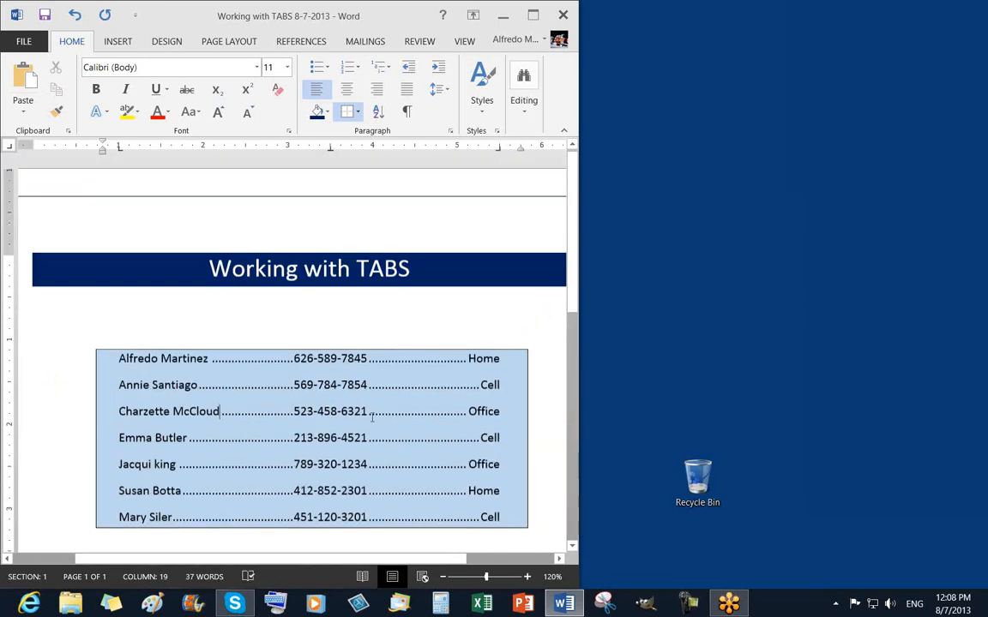
pyautogui.click(45, 15)
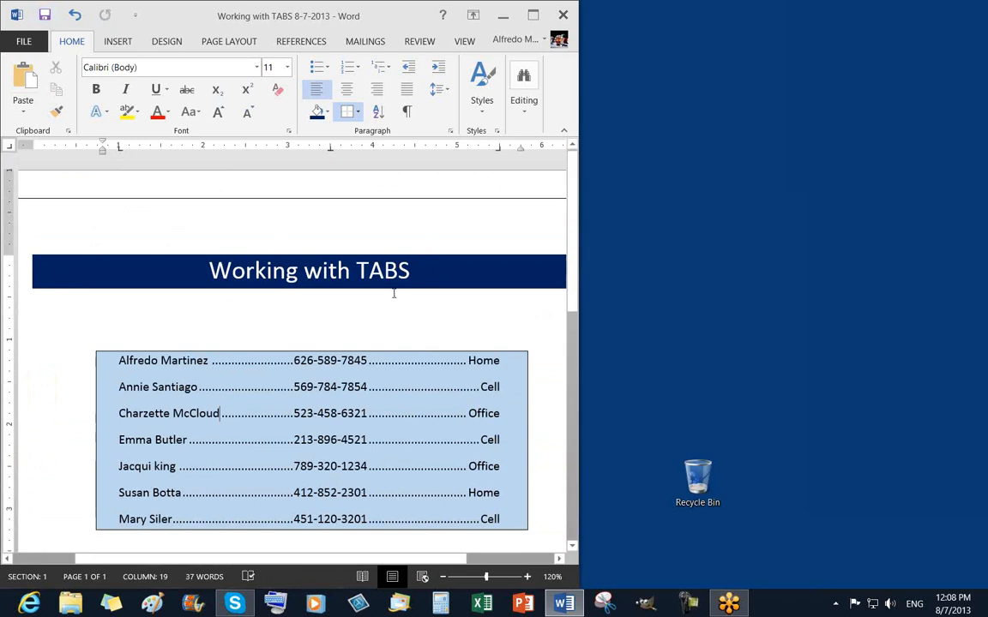